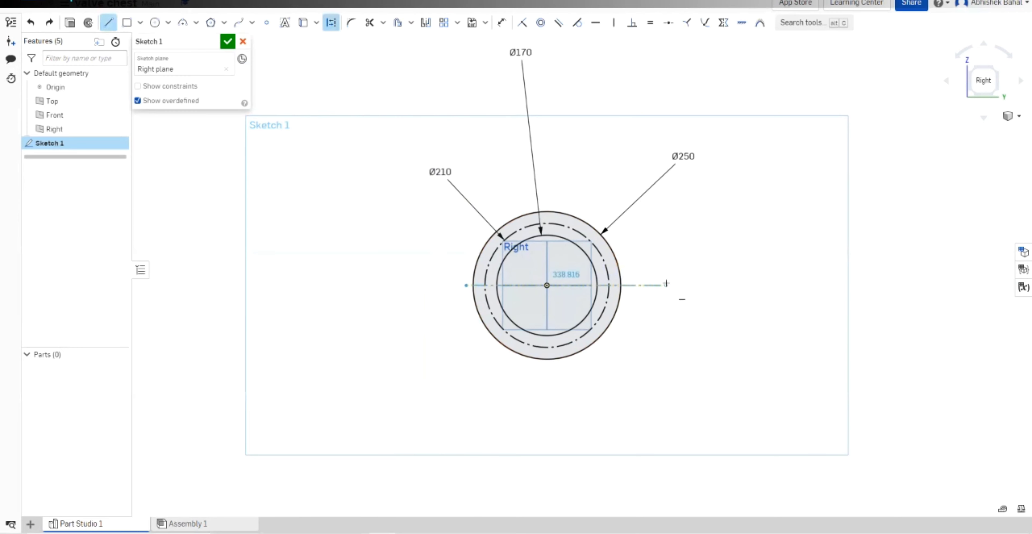
Finish the horizontal construction line through the centre and draw a circle about 15 mm in diameter where it crosses the 210 mm circle.
click(641, 285)
key(Escape)
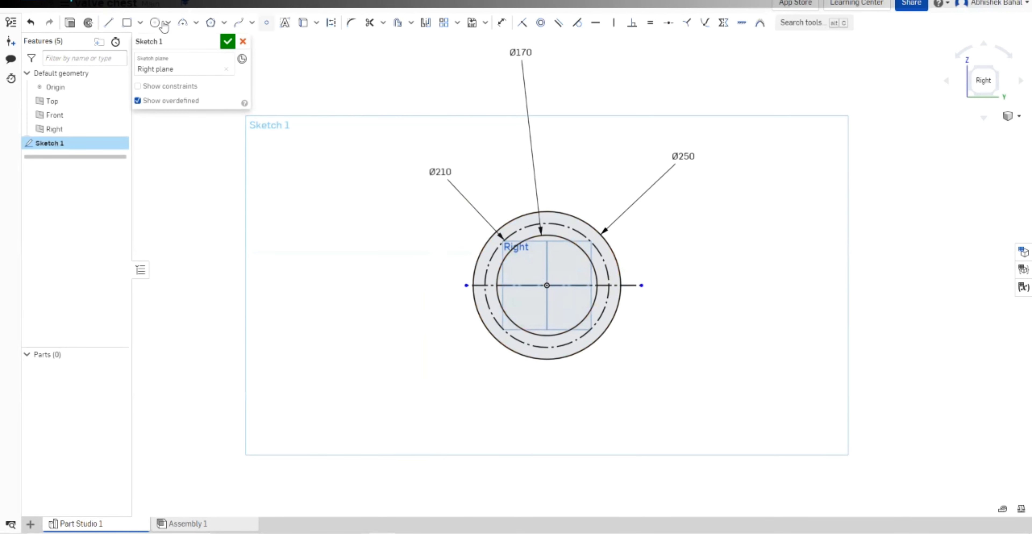
click(108, 23)
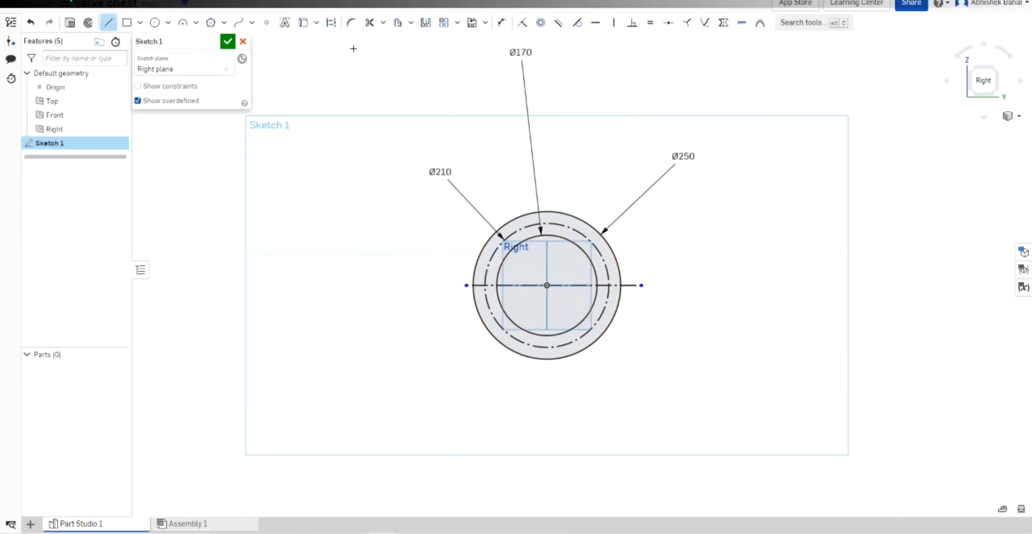
click(155, 22)
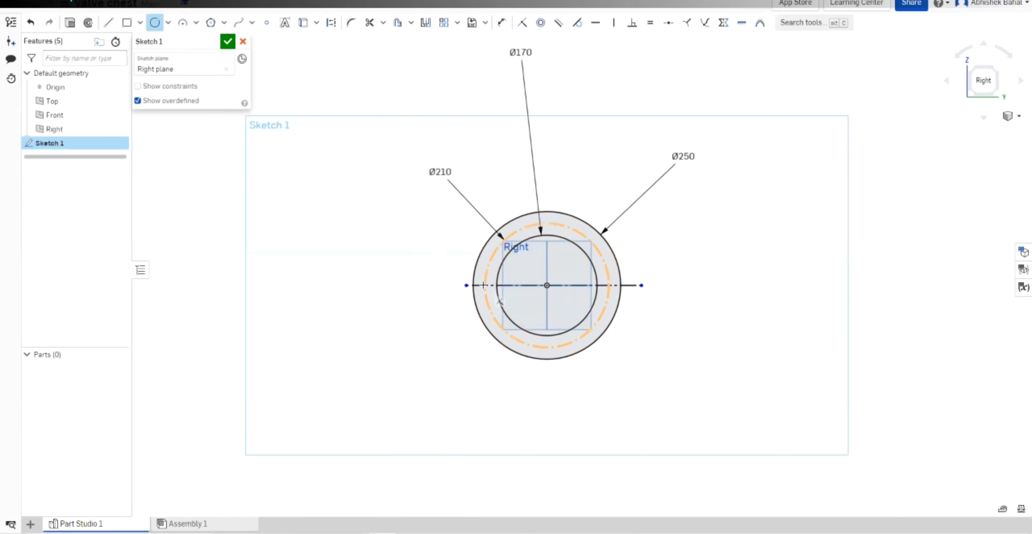
scroll(484, 285, up, 5)
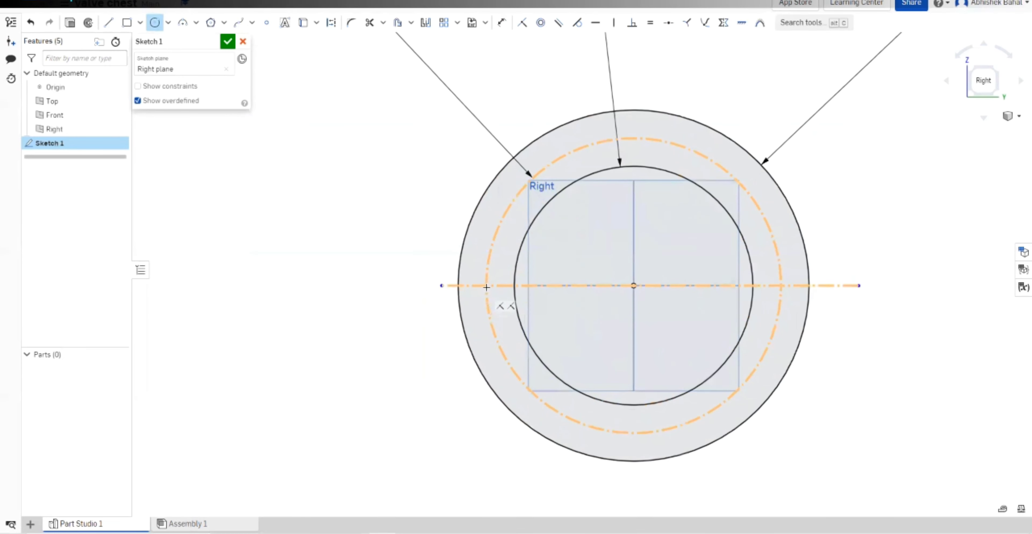
click(486, 286)
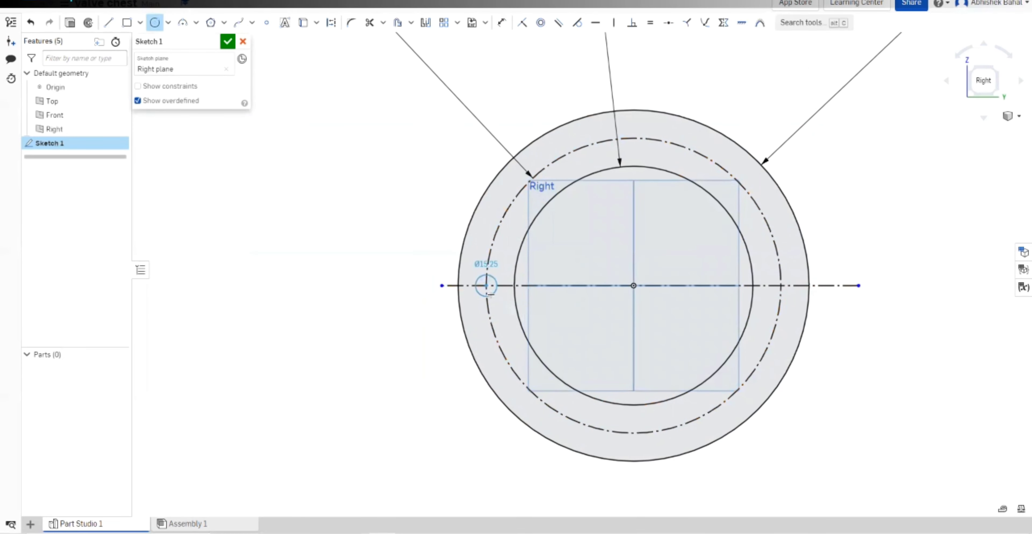
click(491, 293)
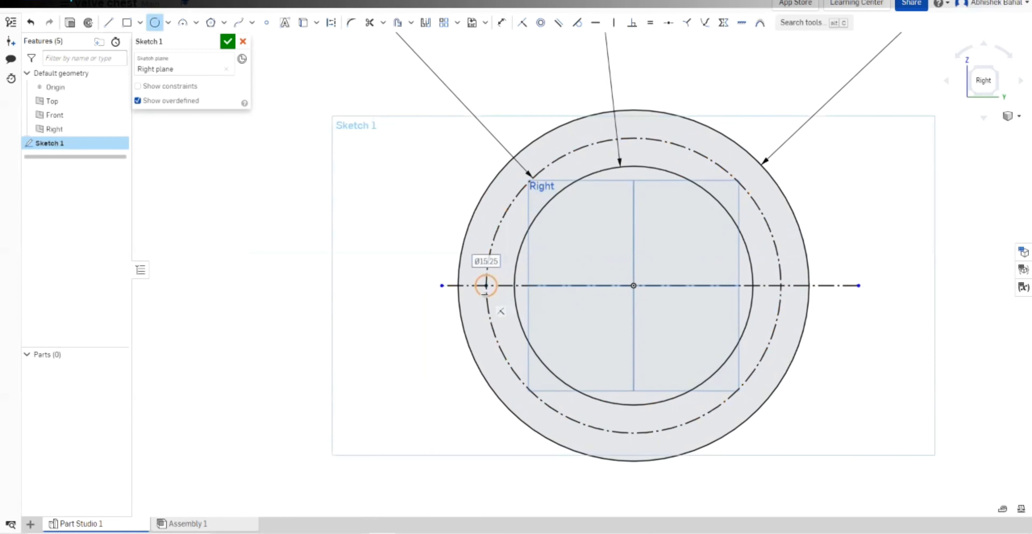
Consult the reference drawing for the flange's hole details and dimension the small hole circle to 18 mm diameter.
scroll(490, 294, up, 13)
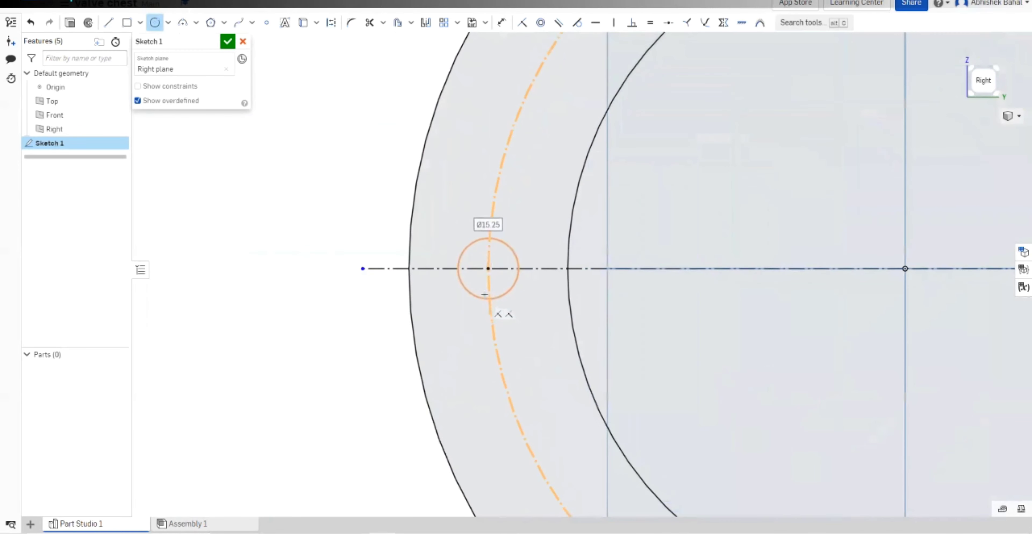
scroll(504, 285, down, 13)
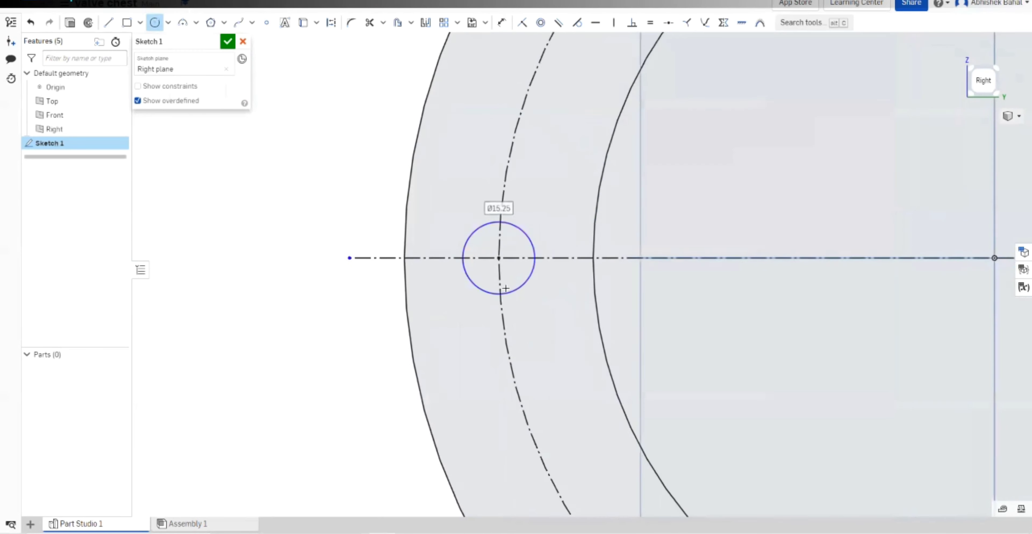
key(alt+Tab)
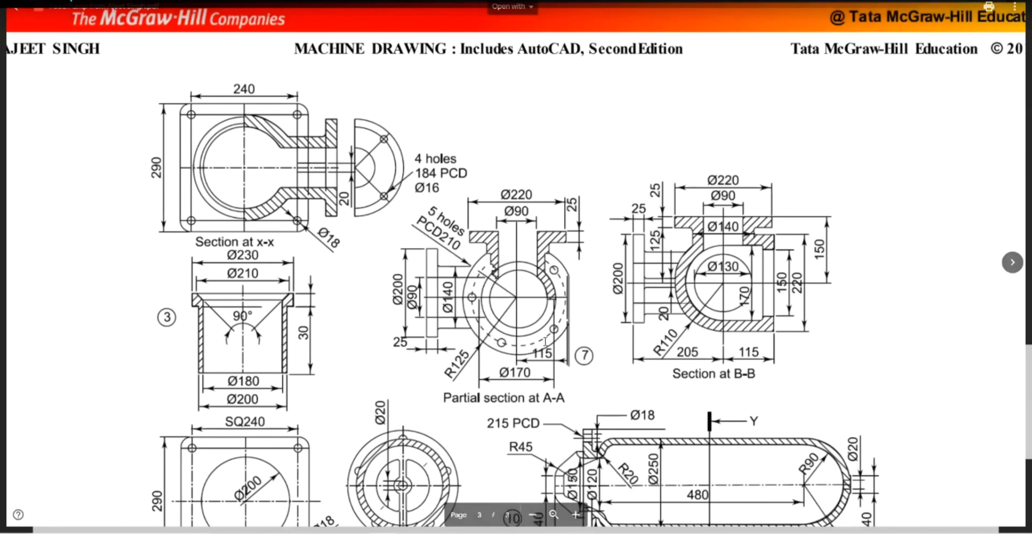
scroll(515, 265, up, 2)
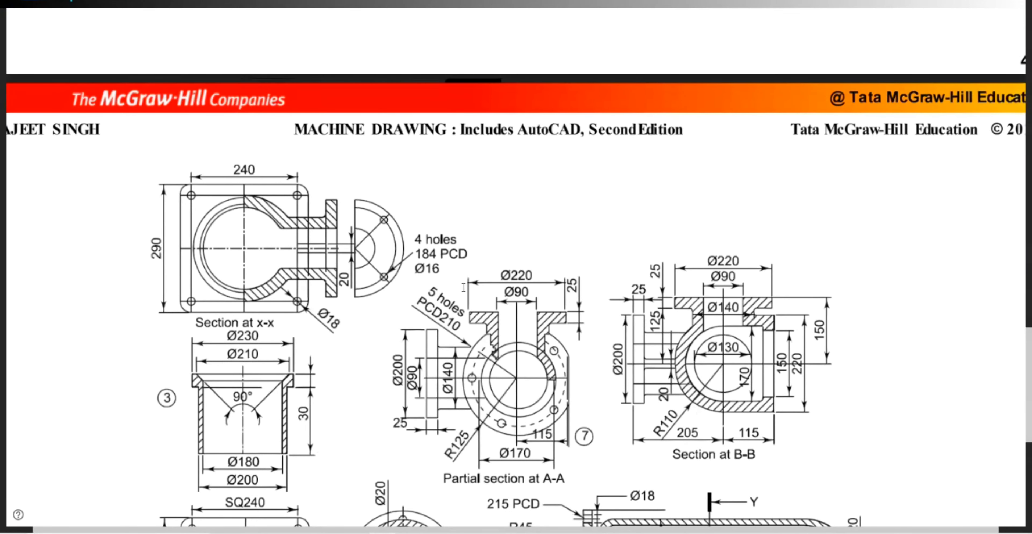
click(308, 2)
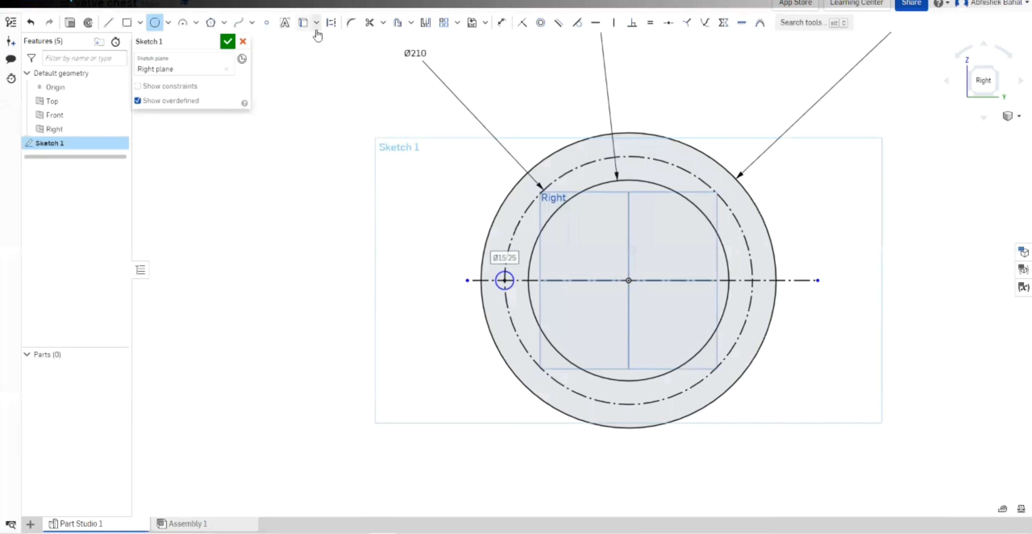
click(501, 22)
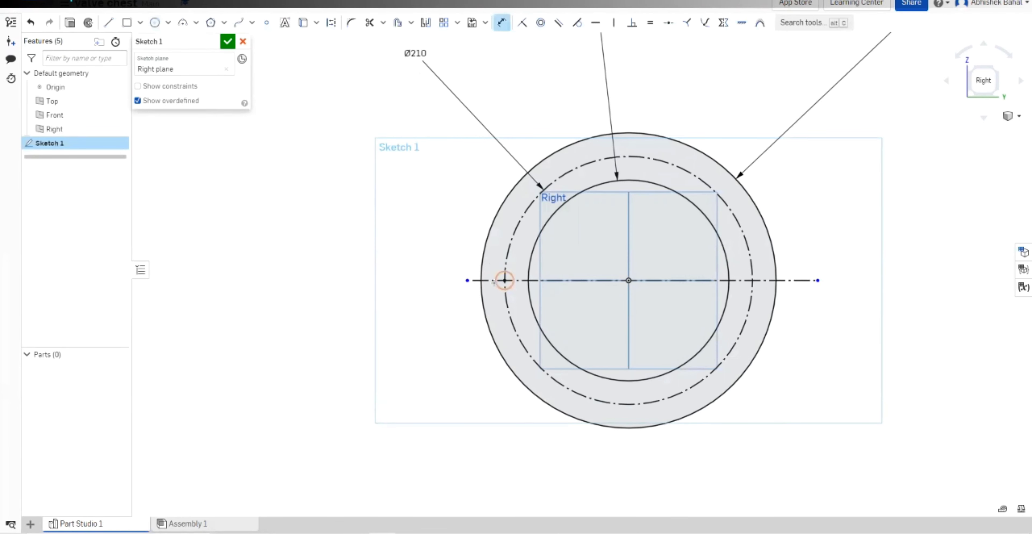
click(500, 276)
click(424, 225)
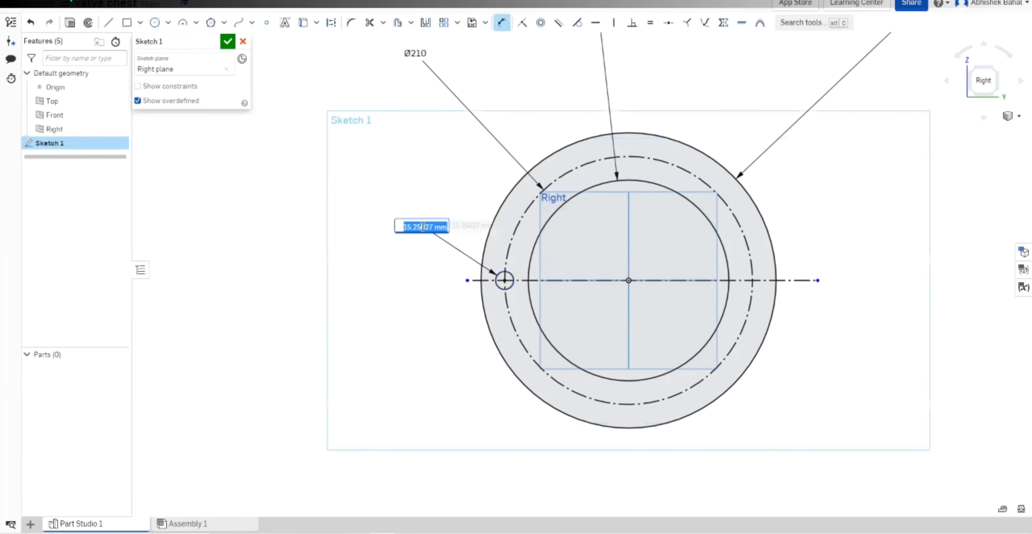
text(18)
key(Return)
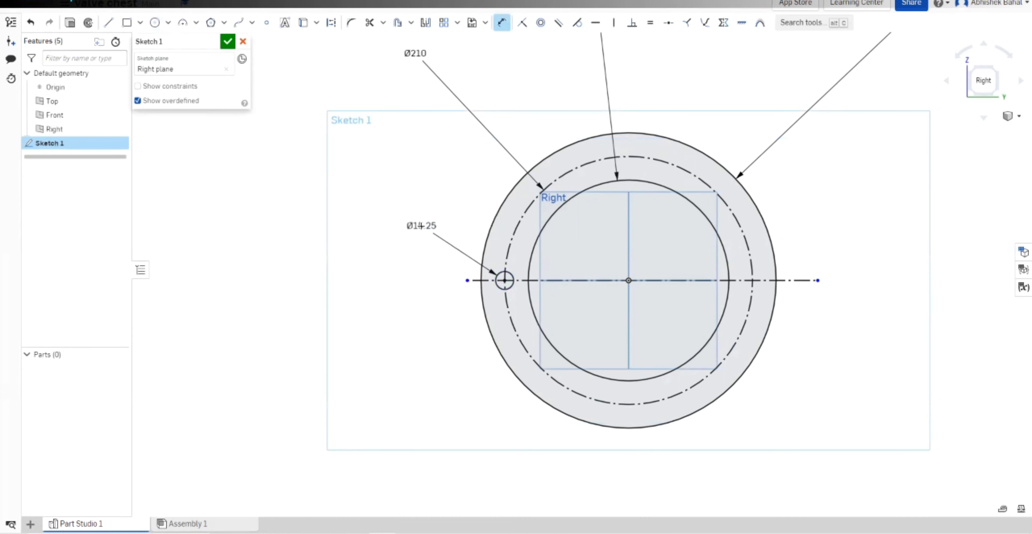
Draw a construction line about 138 mm long from the centre toward the lower left, extending past the outer circle.
scroll(338, 233, down, 3)
scroll(336, 236, down, 3)
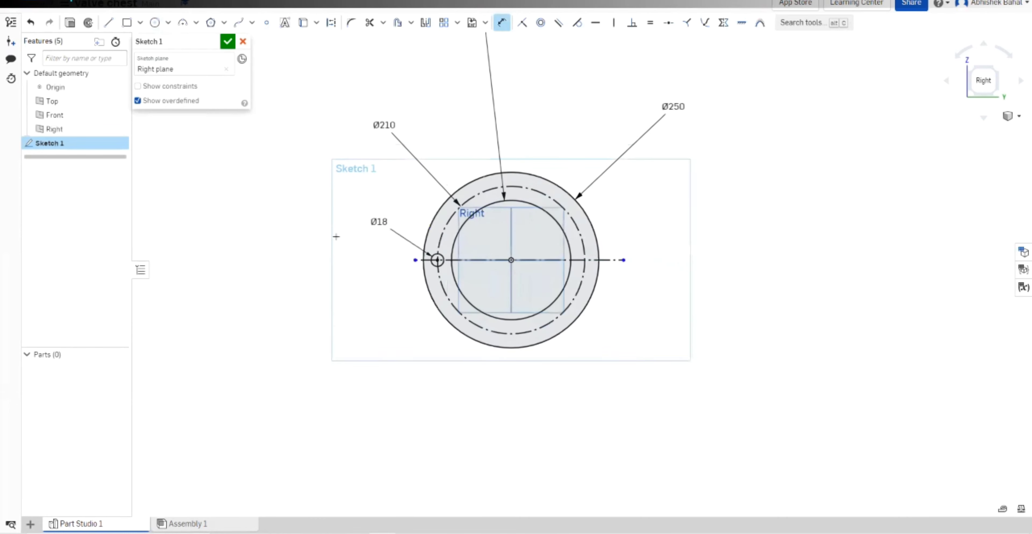
scroll(410, 72, up, 3)
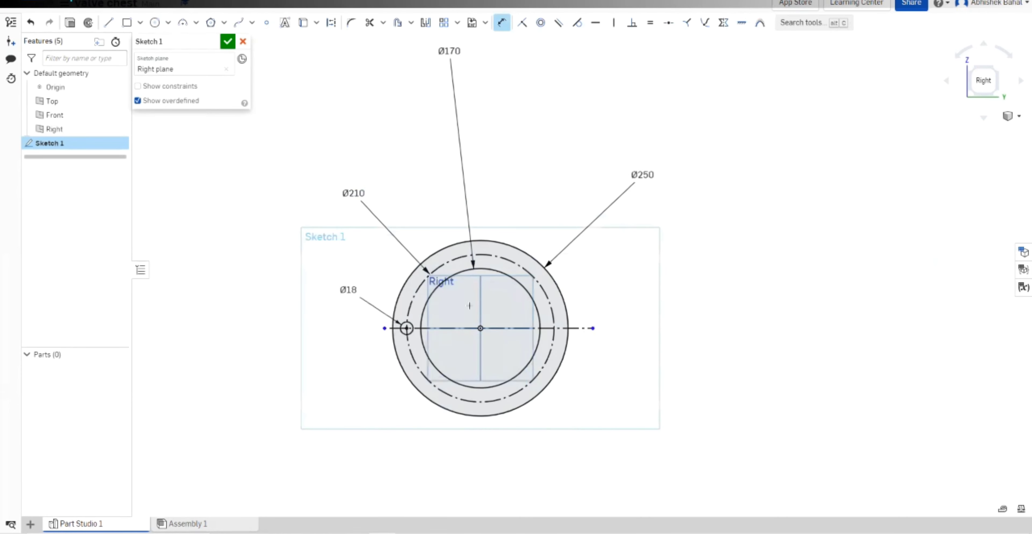
click(108, 22)
click(331, 23)
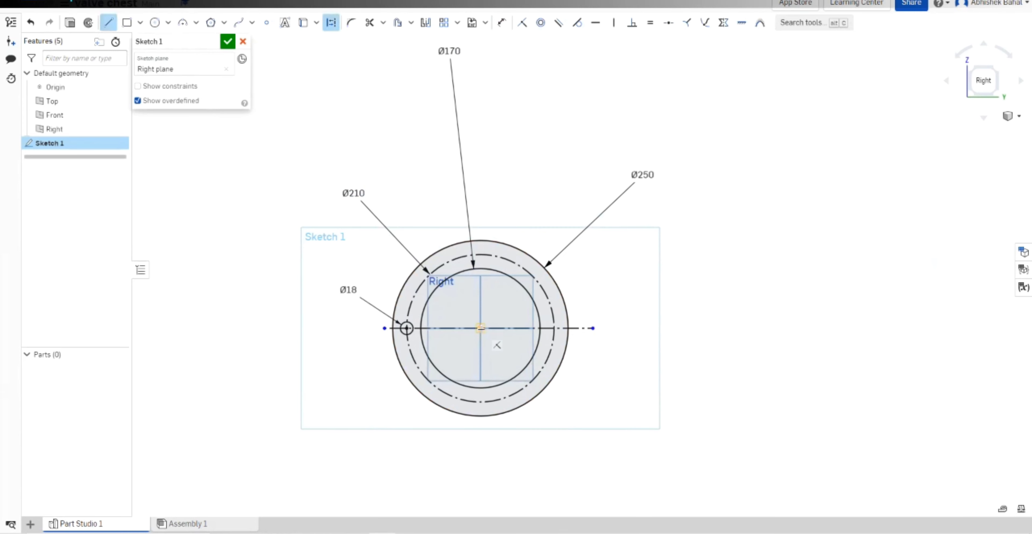
click(480, 328)
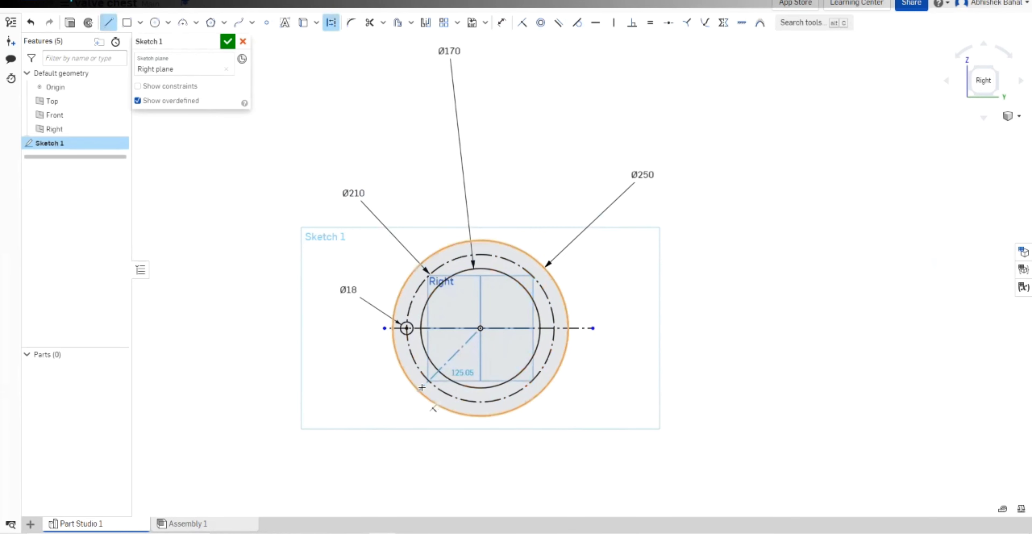
click(413, 395)
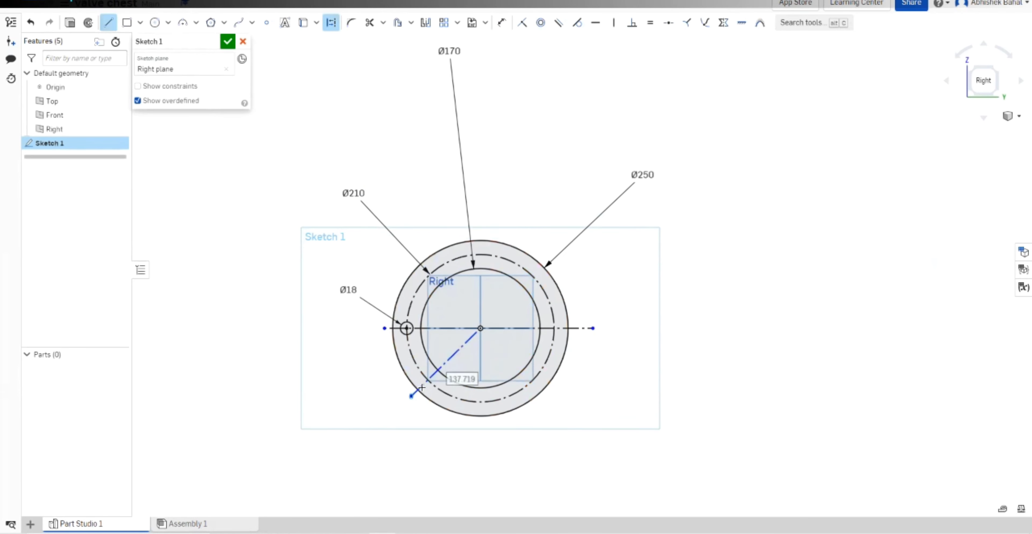
Dimension the angle between the slanted construction line and the horizontal centreline to 72 degrees.
click(501, 23)
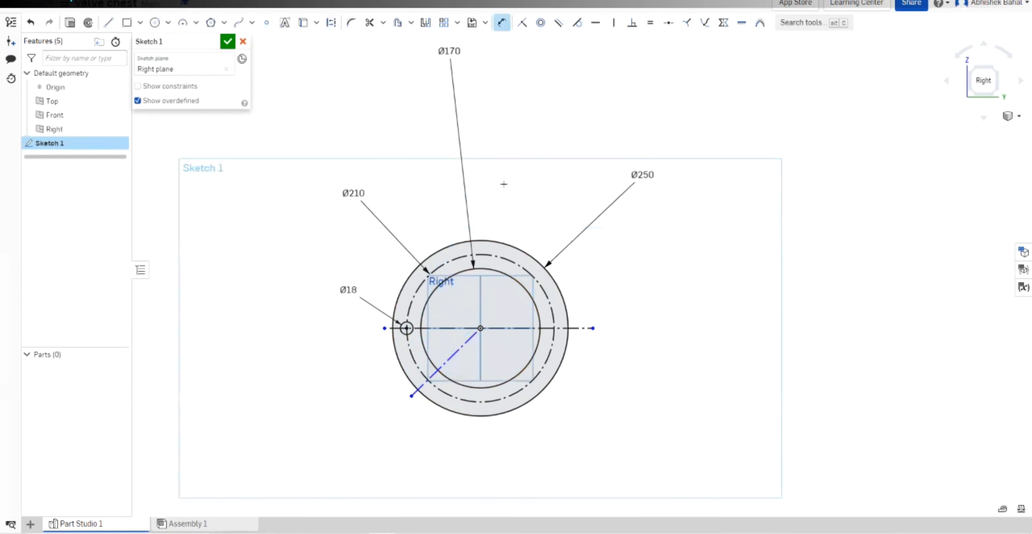
click(452, 355)
click(438, 328)
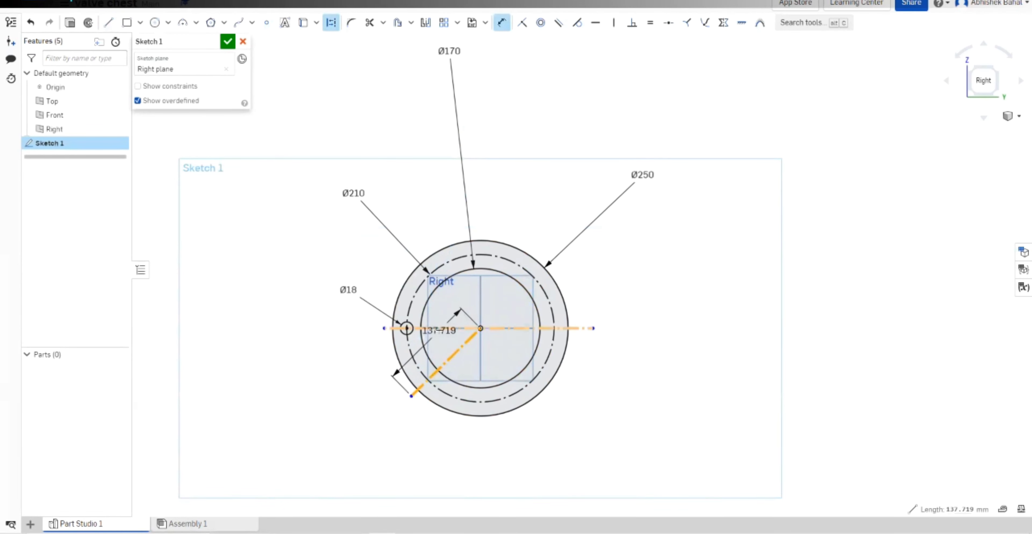
click(367, 361)
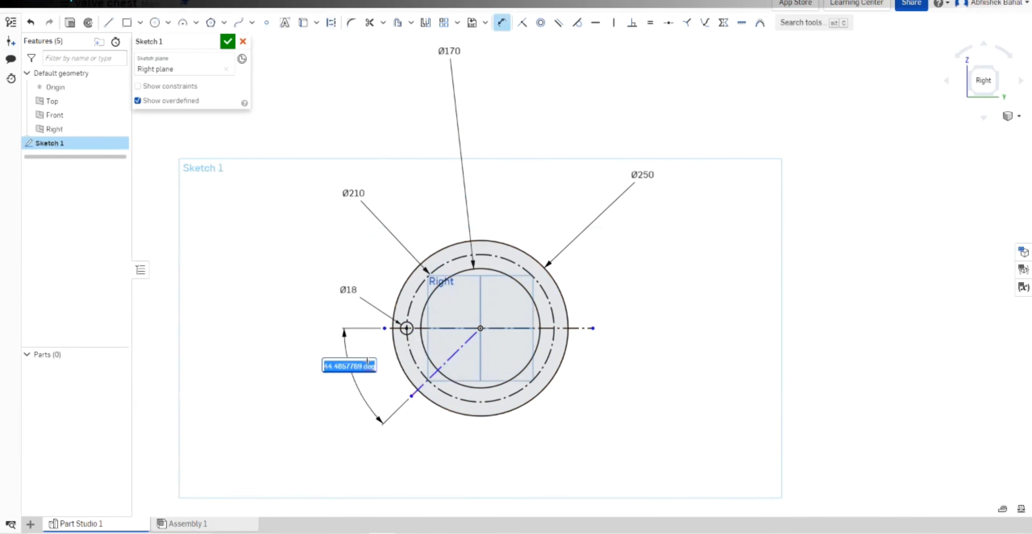
text(72)
key(Return)
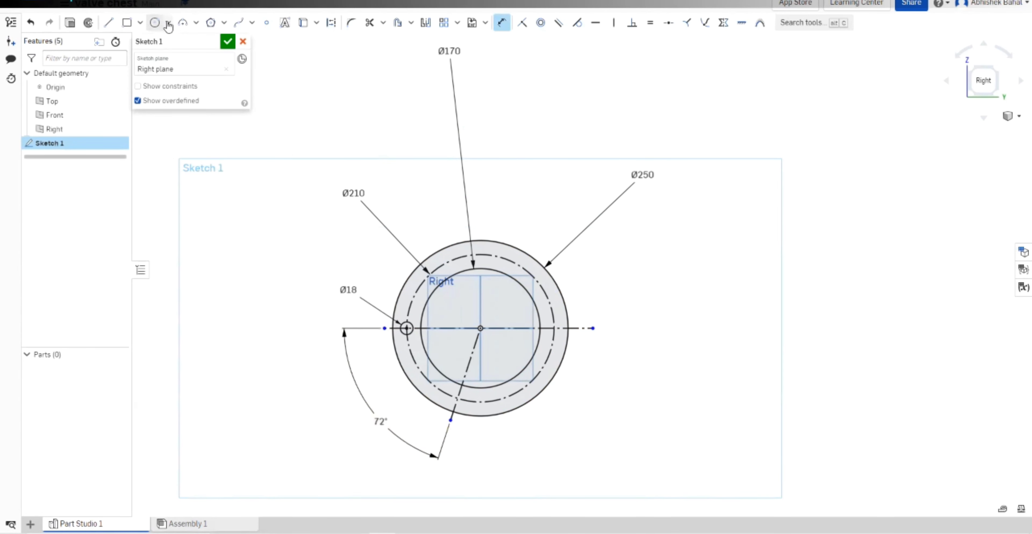
Draw a second hole circle where the 72-degree line crosses the 210 mm circle and make it equal to the 18 mm hole.
click(154, 22)
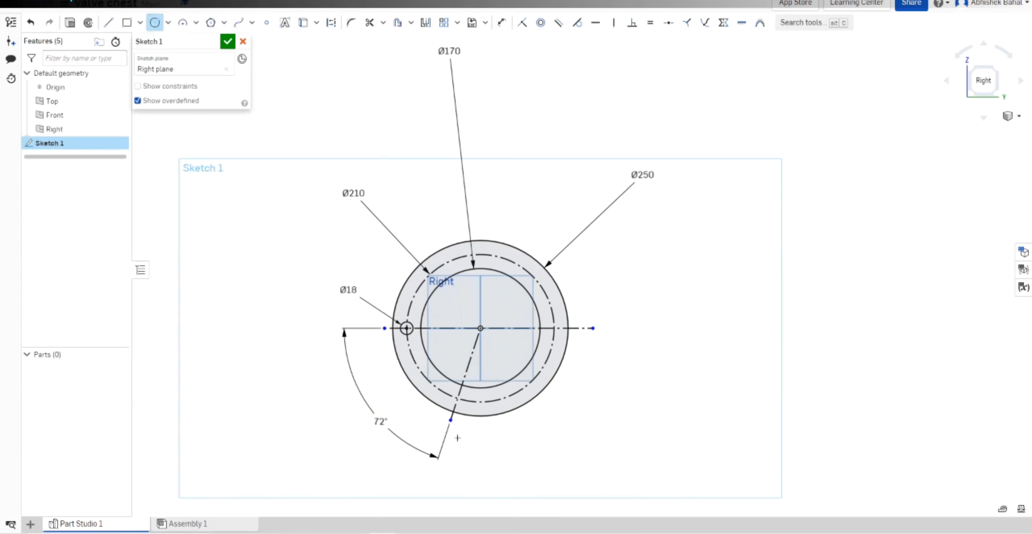
click(457, 398)
click(459, 403)
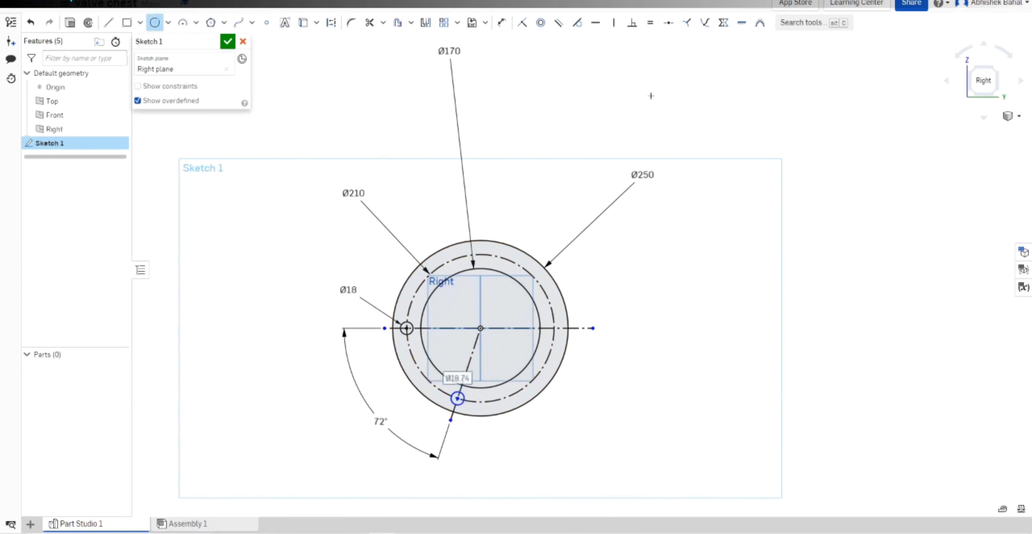
click(649, 22)
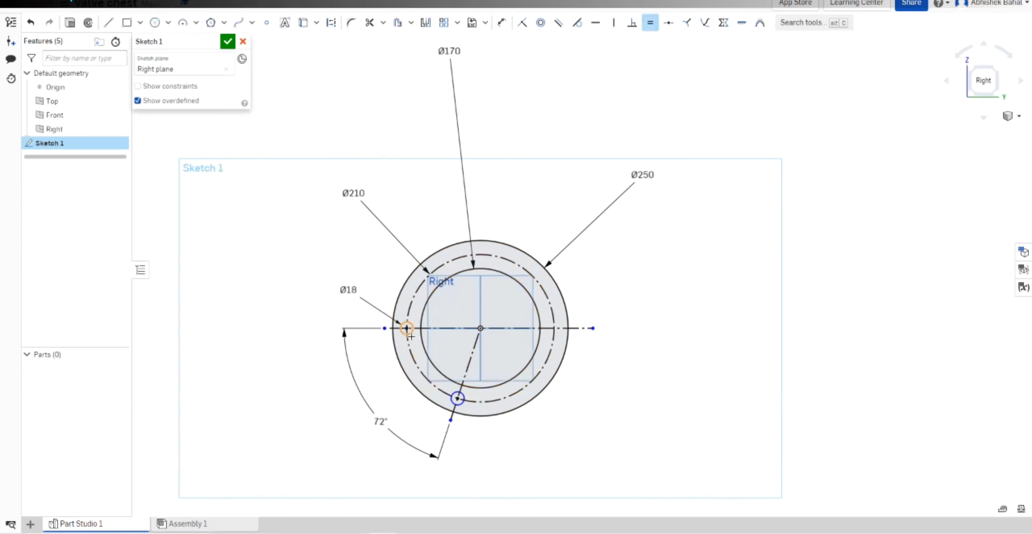
click(407, 329)
click(454, 392)
key(Escape)
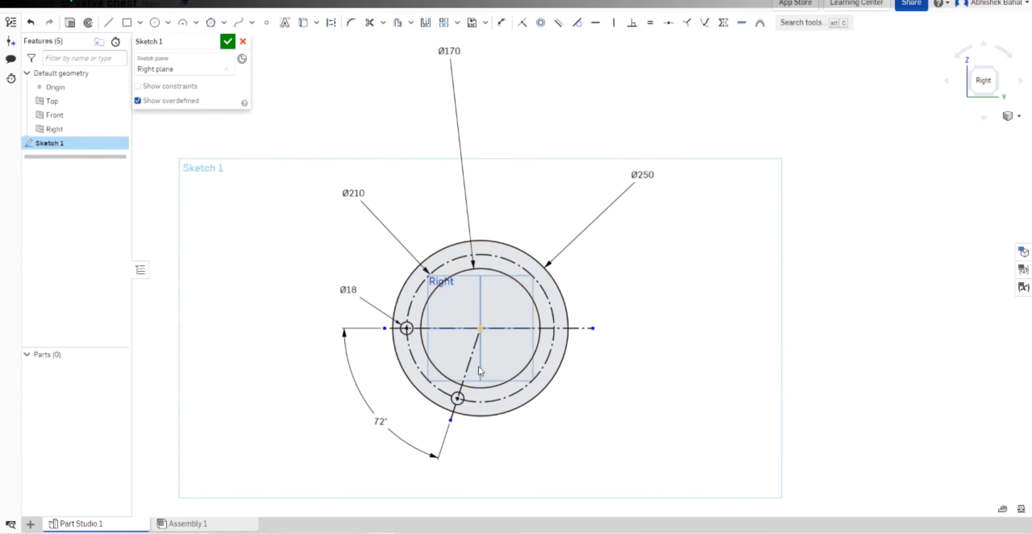
Draw another construction line about 144 mm long from the centre toward the lower right, past the outer circle.
click(109, 23)
click(331, 24)
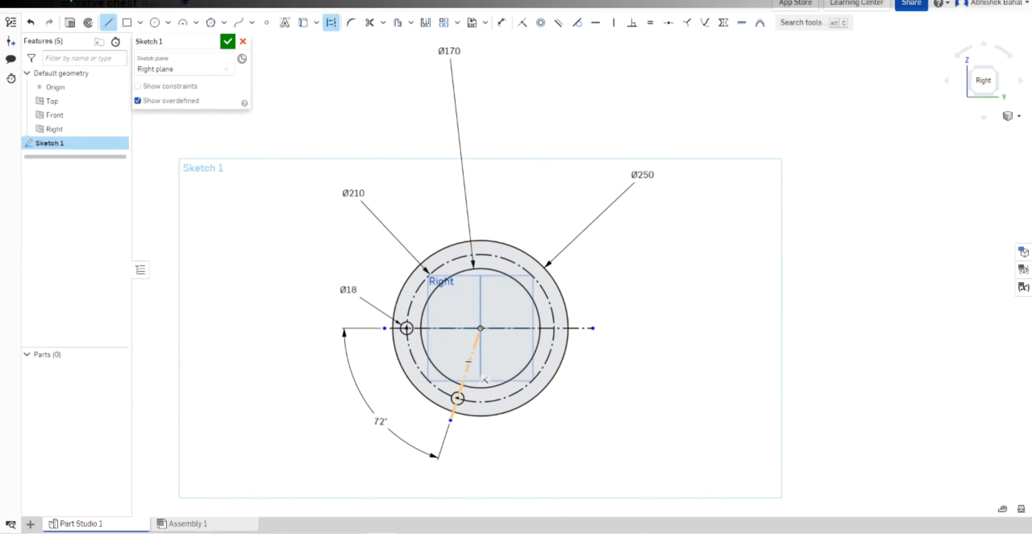
click(480, 328)
click(557, 394)
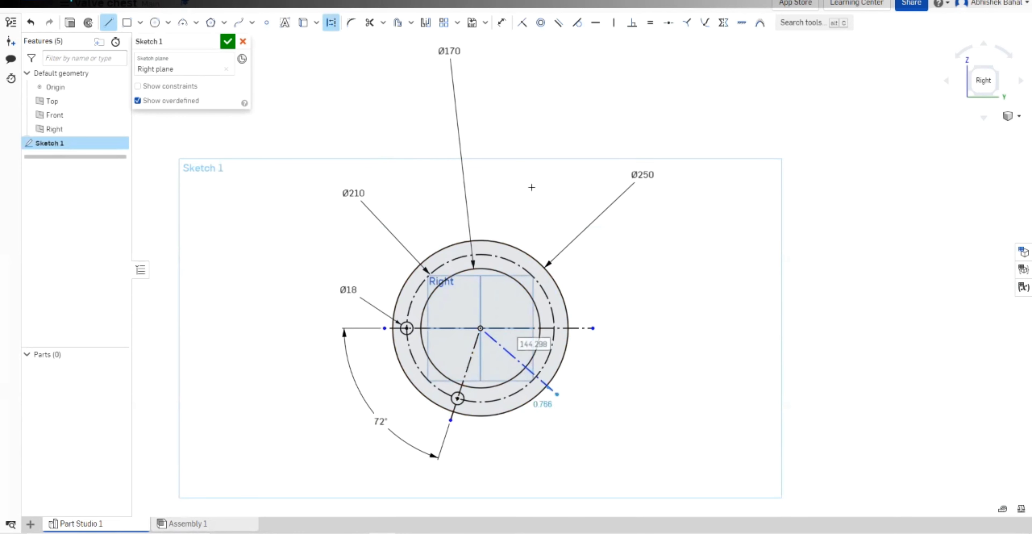
Dimension the angle between the lower-right construction line and the neighbouring slanted construction line to 72 degrees.
key(d)
click(529, 370)
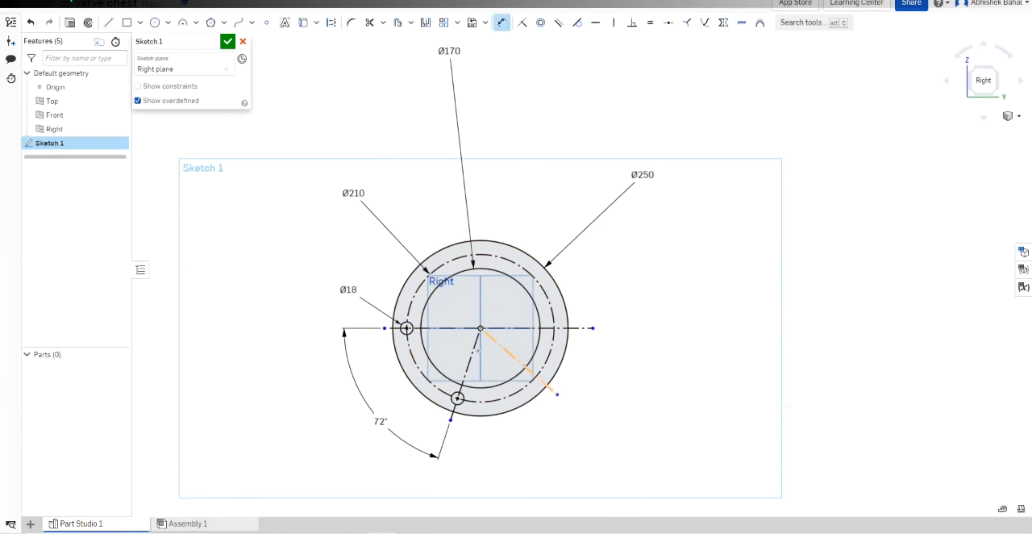
click(466, 370)
click(546, 448)
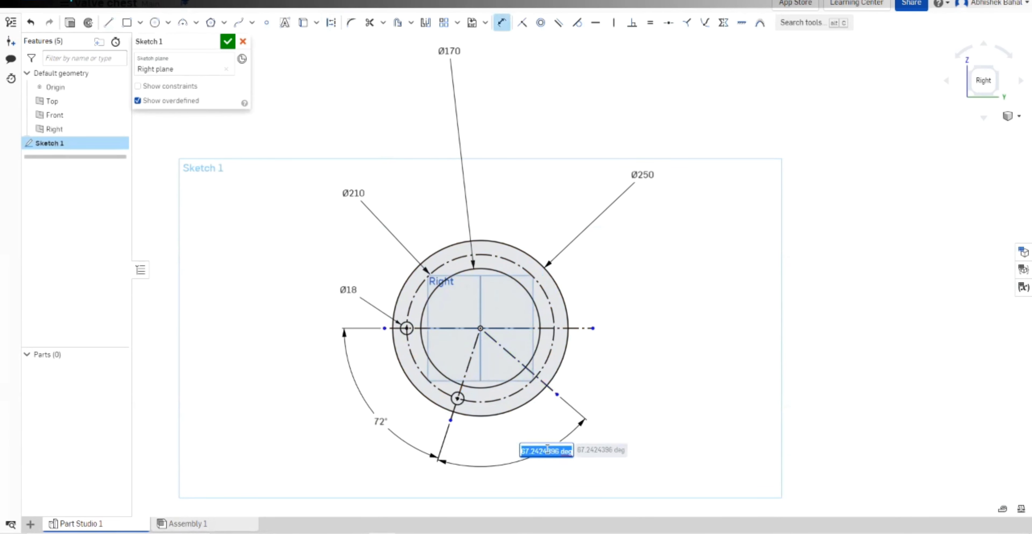
key(Return)
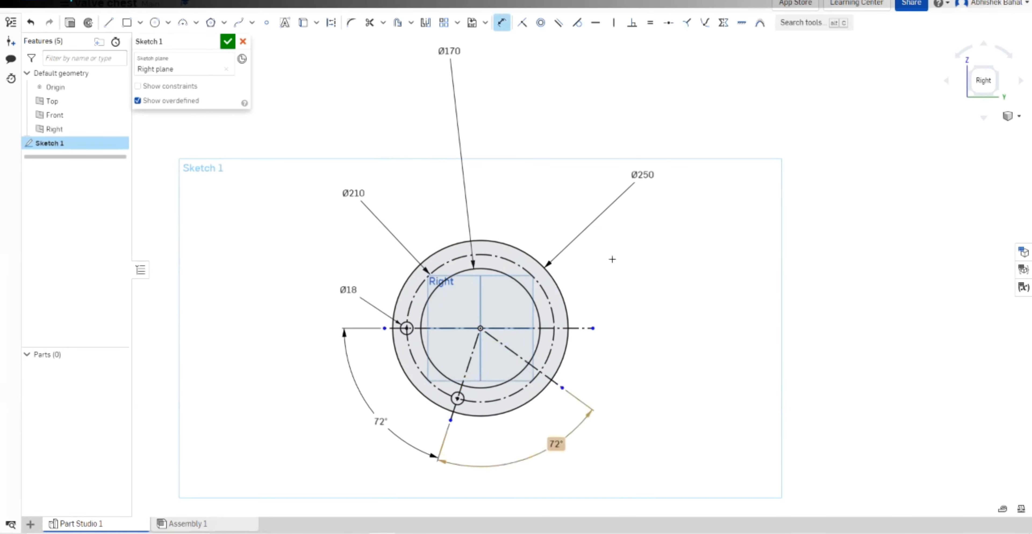
Draw a hole circle where the lower-right construction line crosses the 210 mm circle and dimension its diameter to 18 mm.
click(154, 22)
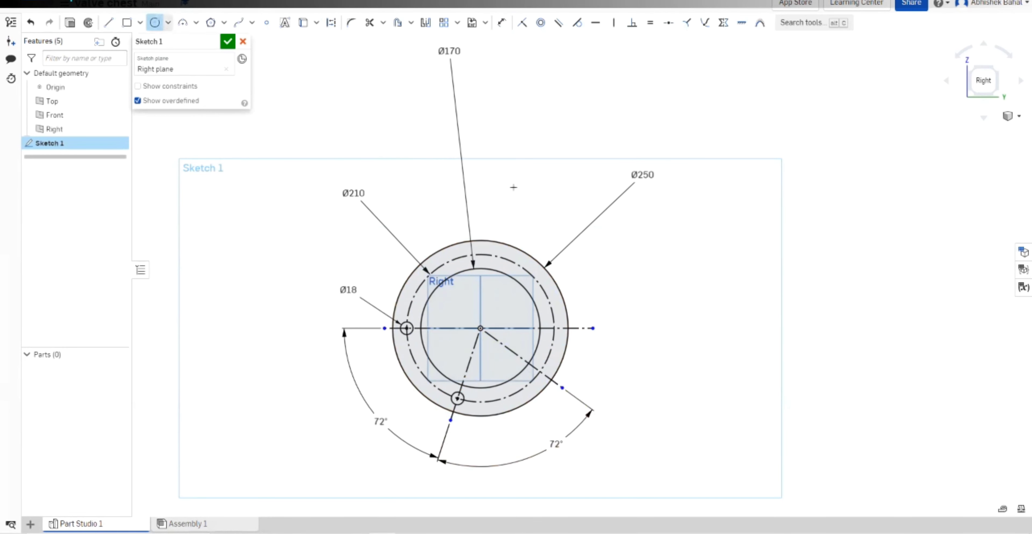
click(539, 371)
click(545, 375)
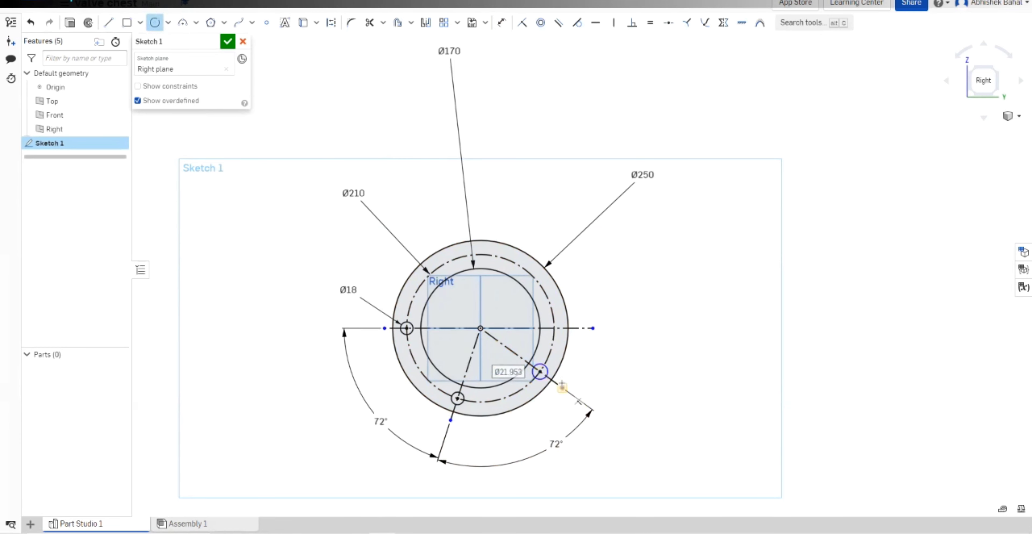
click(501, 23)
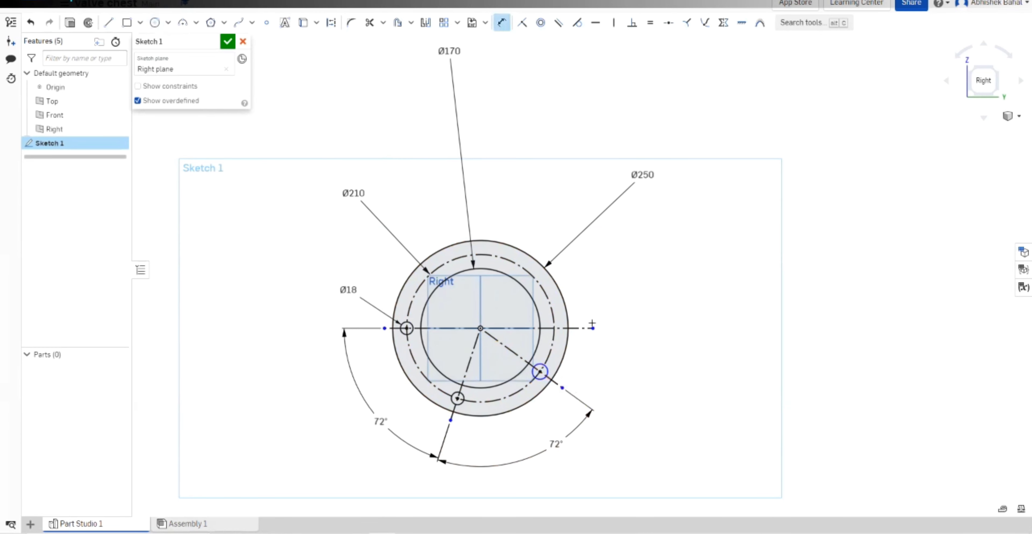
click(546, 367)
click(662, 352)
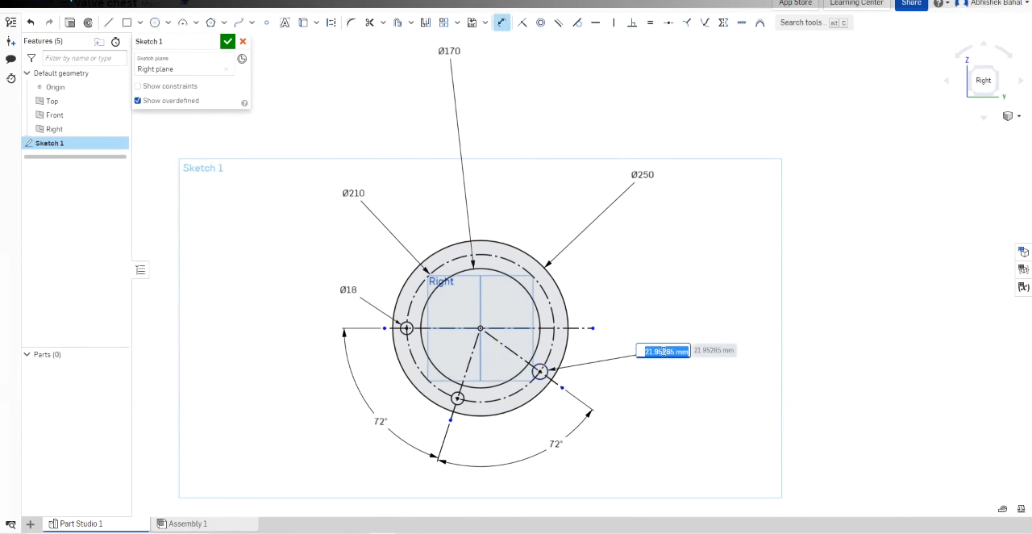
text(18)
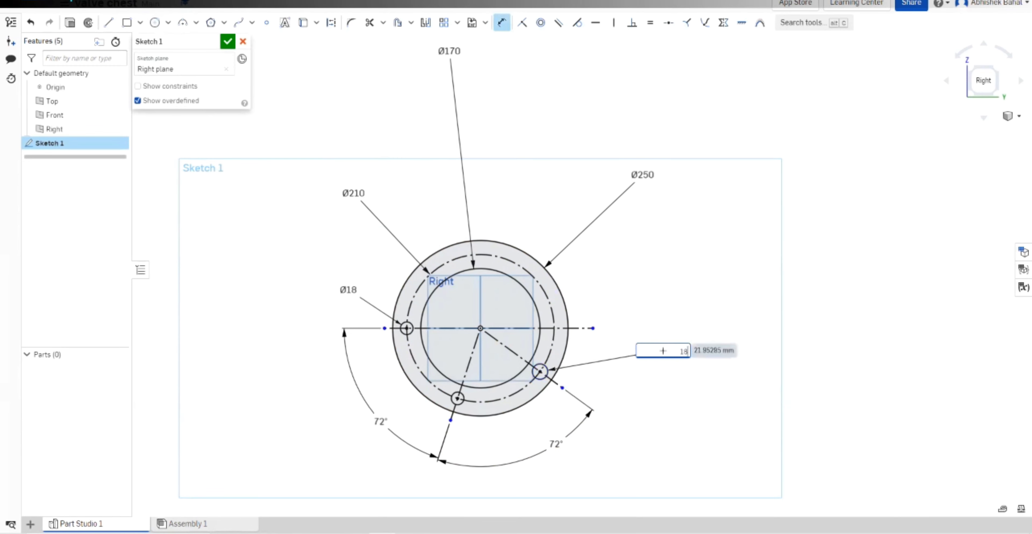
key(Return)
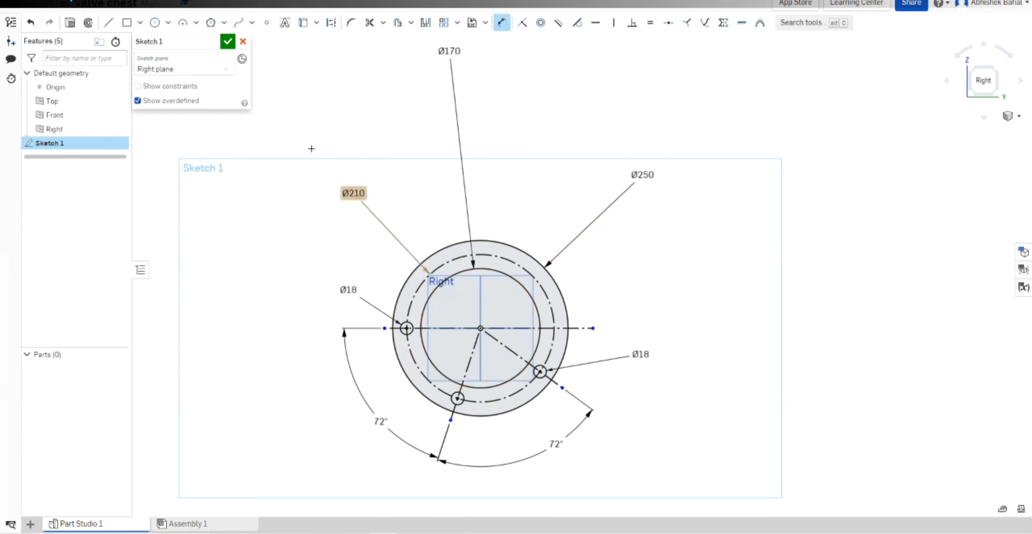
Draw a construction line about 151 mm long from the centre toward the upper right, at 72 degrees to the lower-right construction line.
click(112, 26)
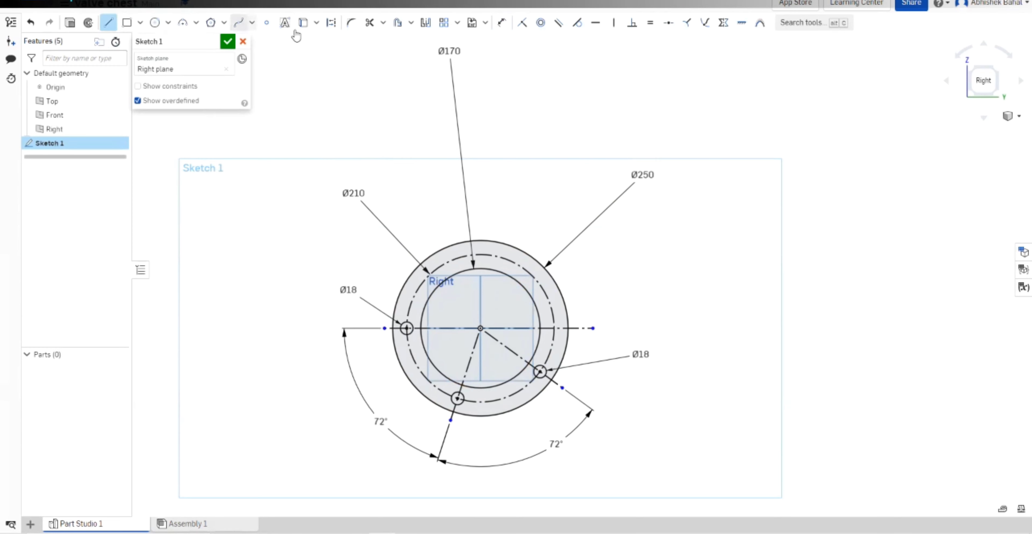
click(480, 328)
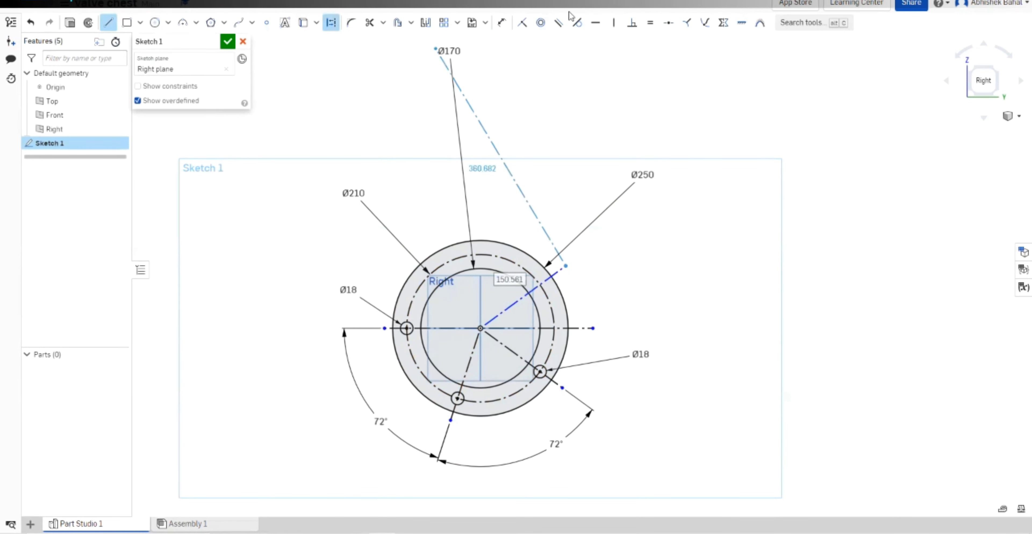
click(502, 23)
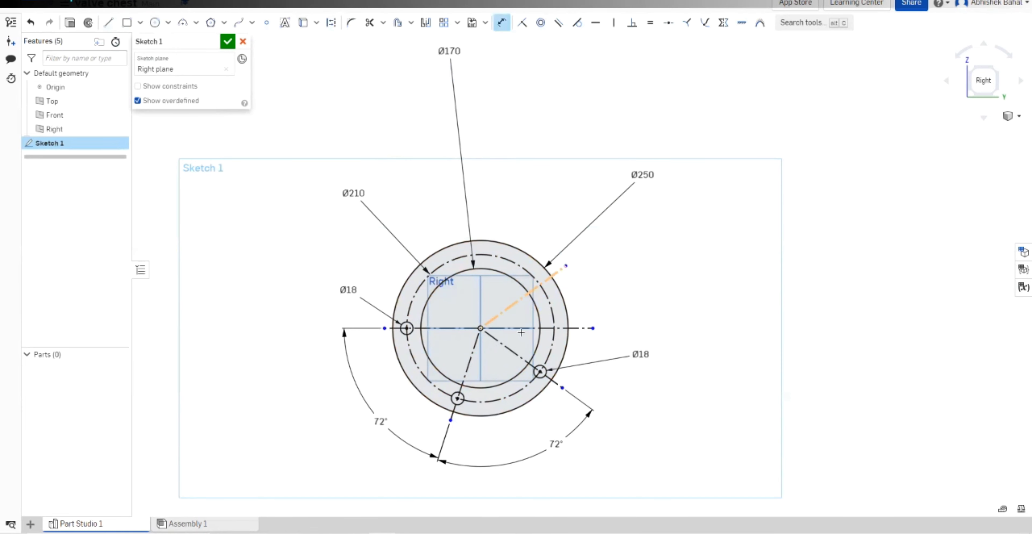
key(d)
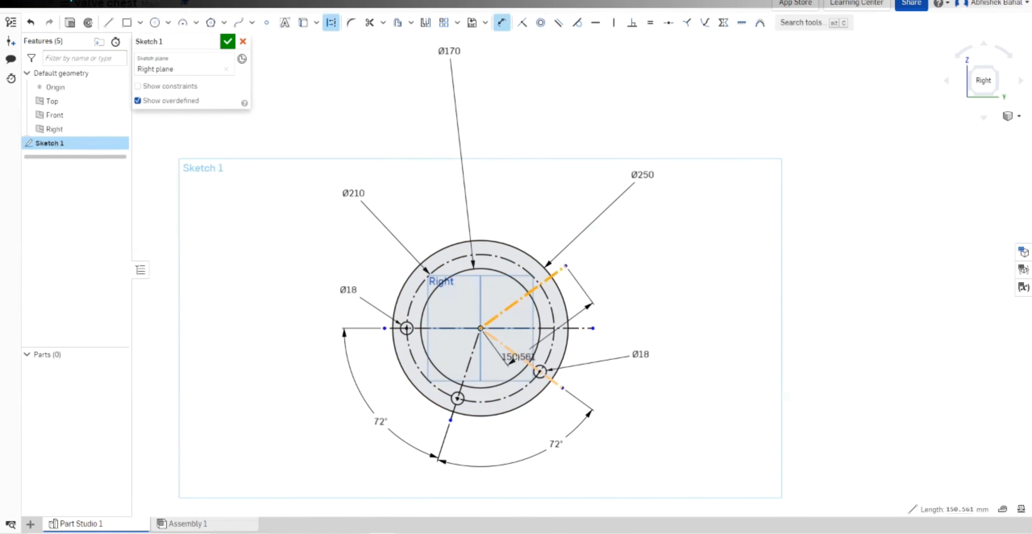
click(519, 356)
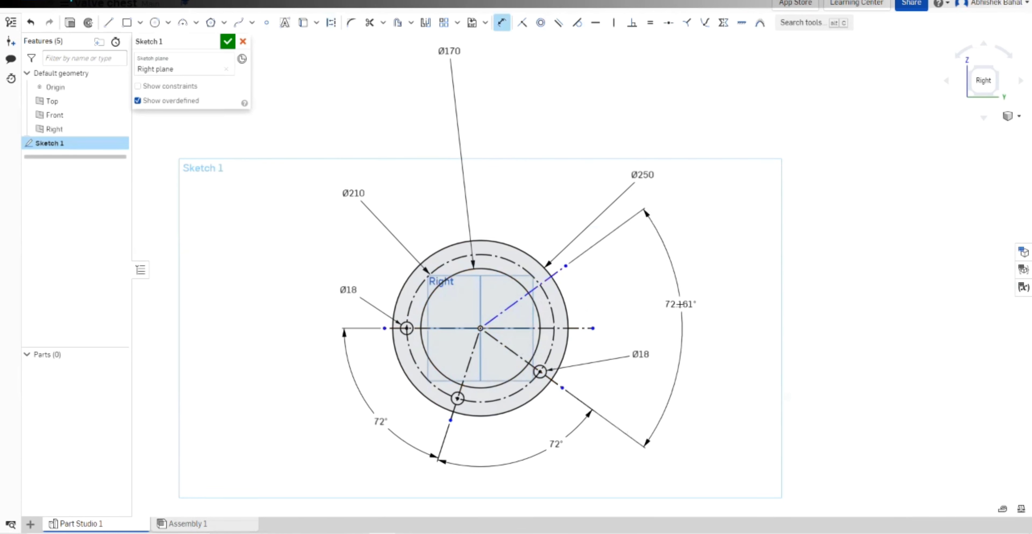
click(680, 304)
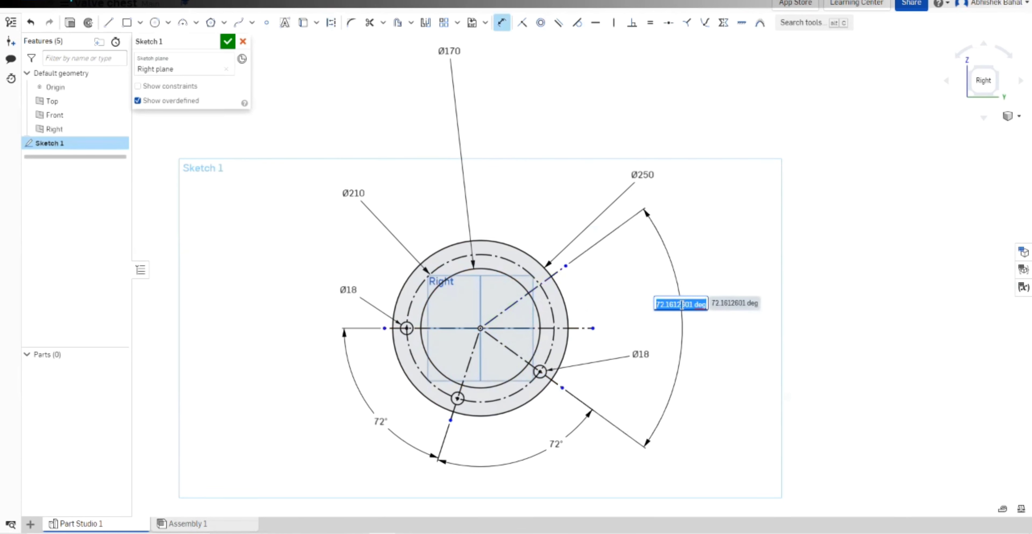
text(72)
key(Return)
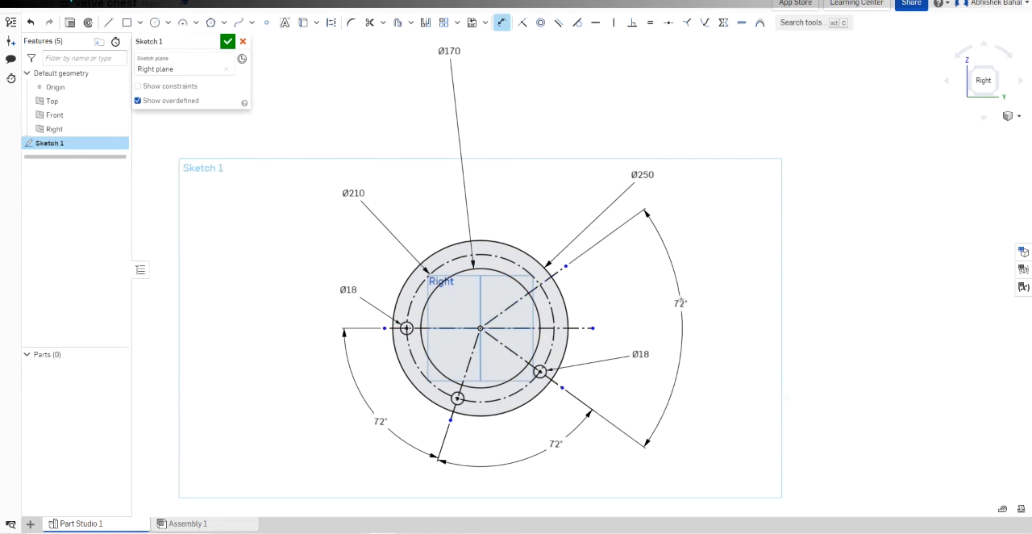
Draw a hole circle where the upper-right construction line crosses the 210 mm circle and dimension its diameter to 18 mm.
click(154, 23)
click(539, 284)
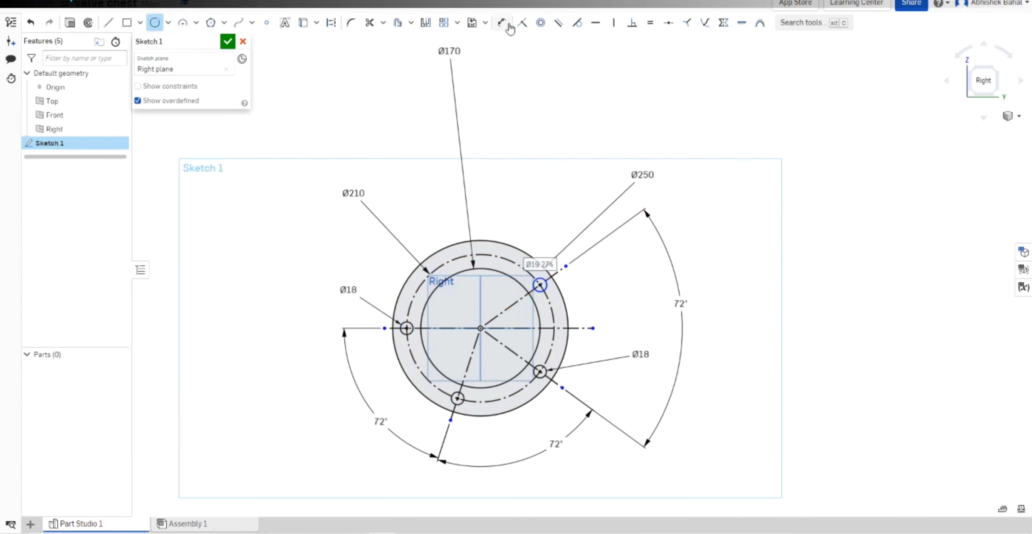
click(502, 23)
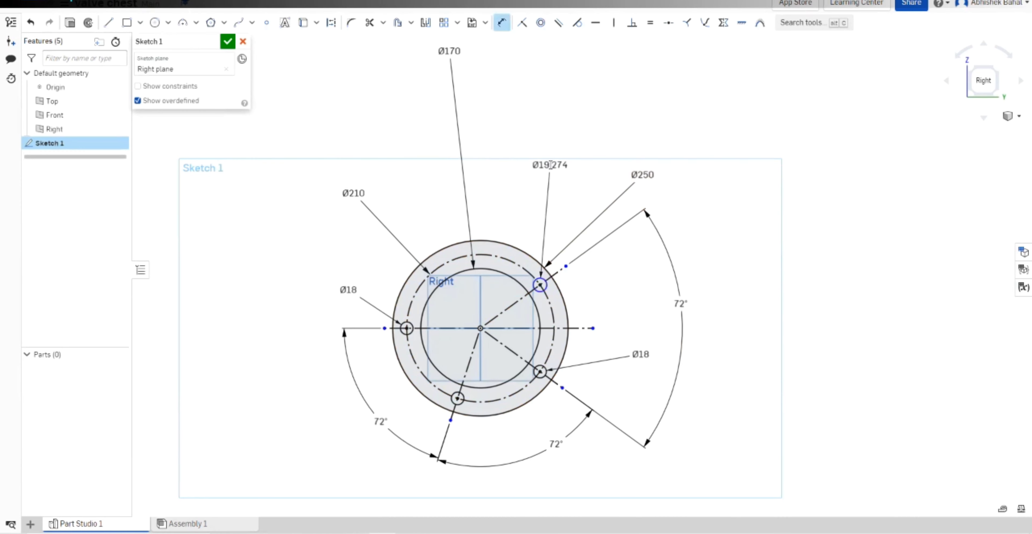
click(549, 165)
text(18)
key(Return)
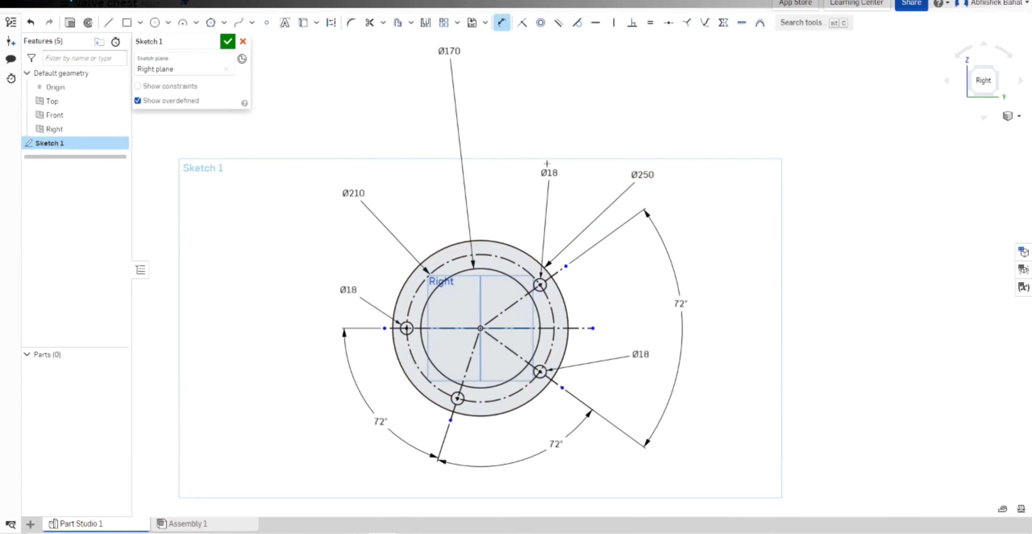
key(Escape)
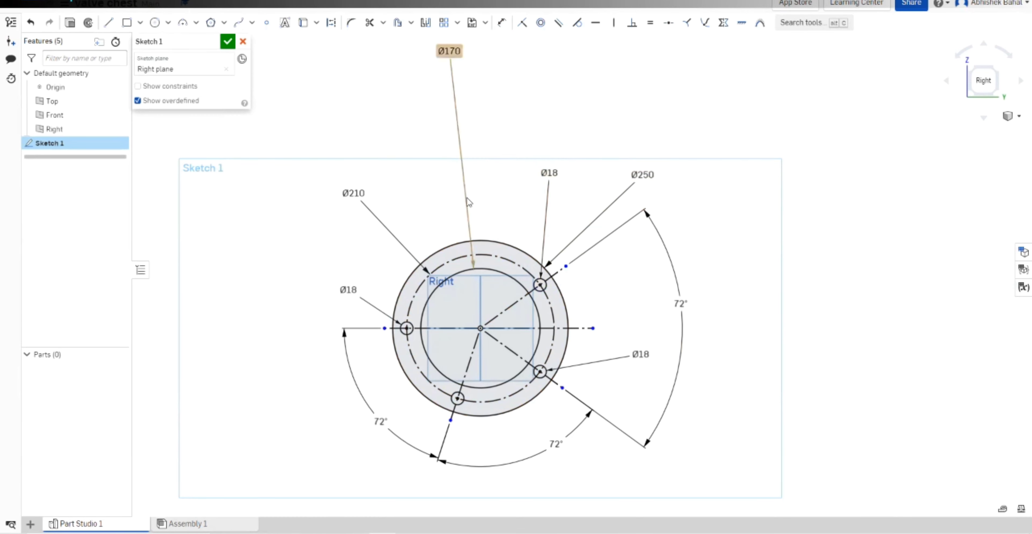
Draw a construction line about 149 mm long from the centre toward the upper left, past the outer circle.
click(107, 24)
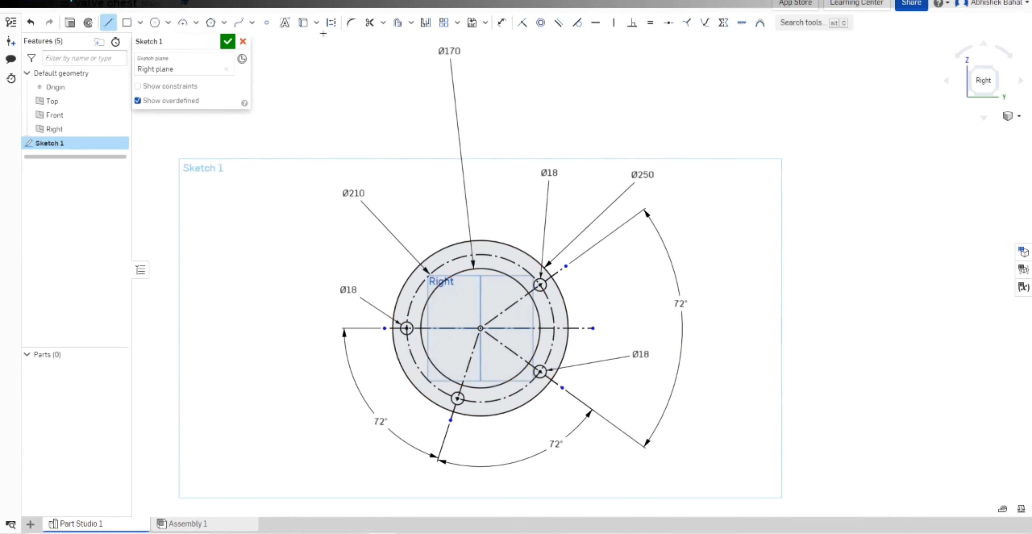
click(331, 23)
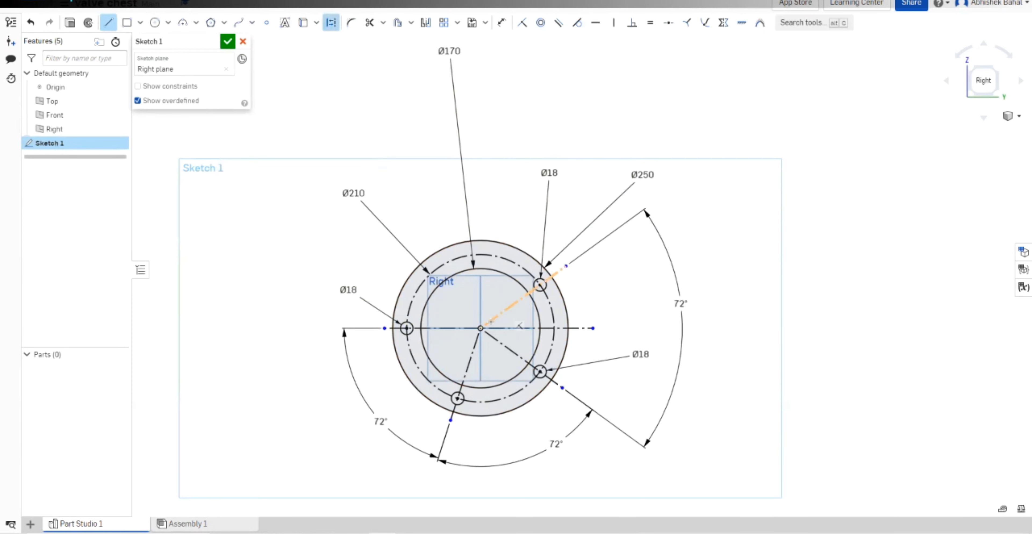
click(479, 328)
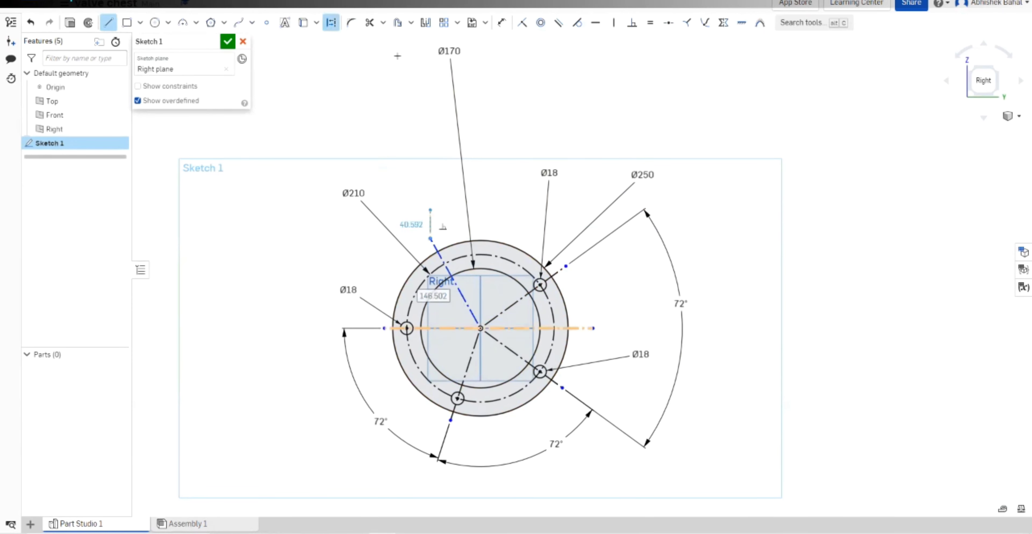
click(431, 239)
Dimension the angle between the upper-left and upper-right construction lines to 72 degrees.
click(503, 23)
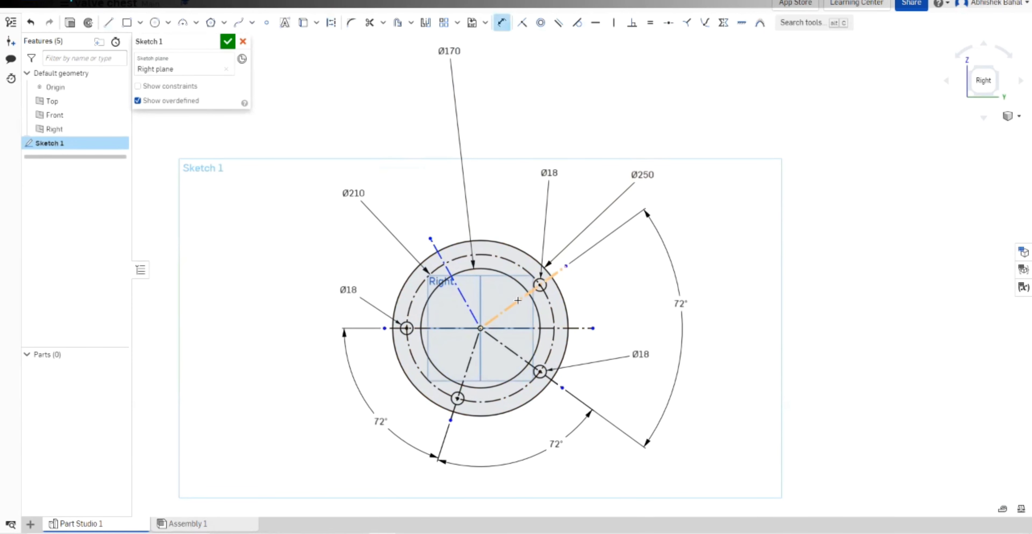
click(464, 295)
click(506, 309)
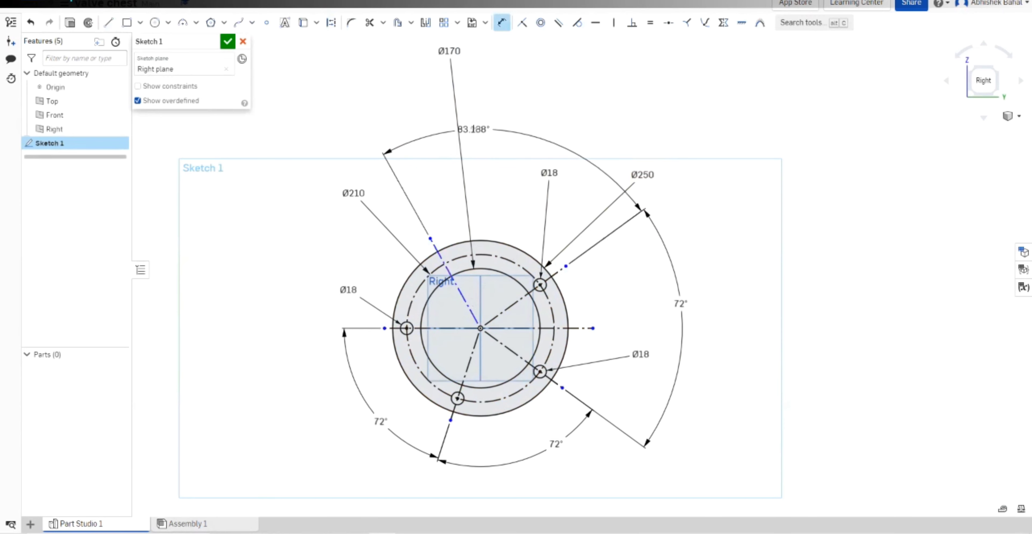
click(475, 129)
text(72)
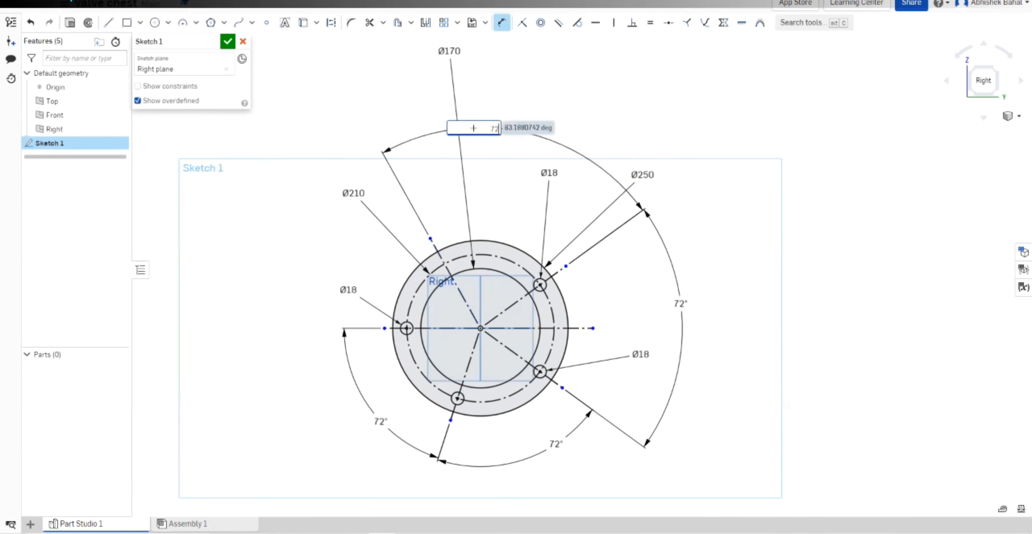
key(Return)
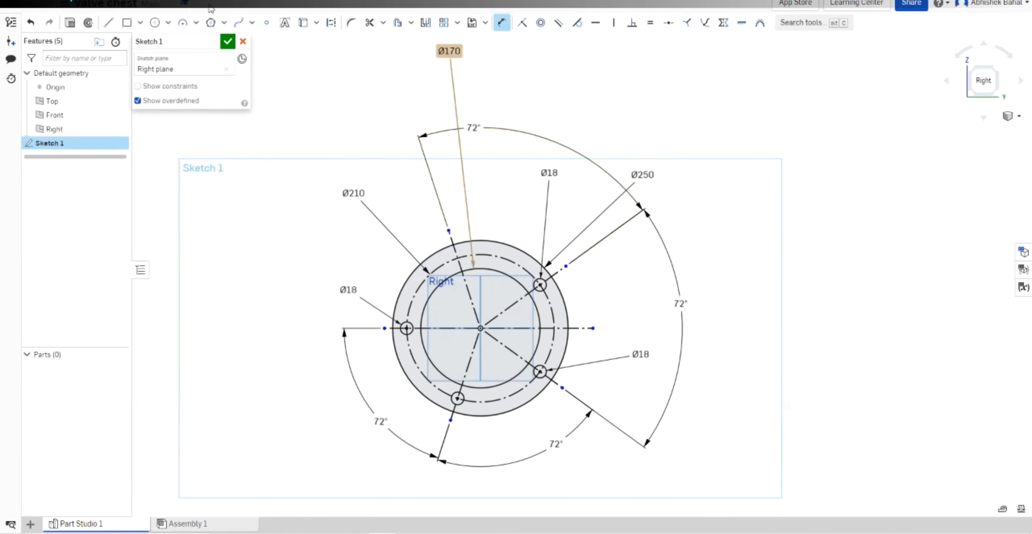
Add a fifth hole circle equal to the left 18 mm hole where the upper-left line crosses the 210 mm circle, and finish the sketch.
click(154, 22)
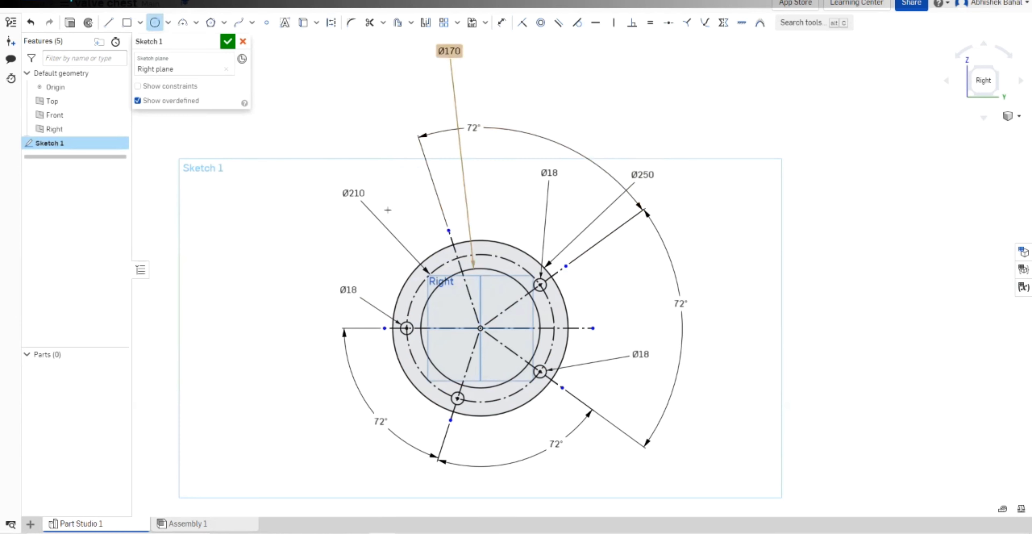
click(457, 258)
click(465, 256)
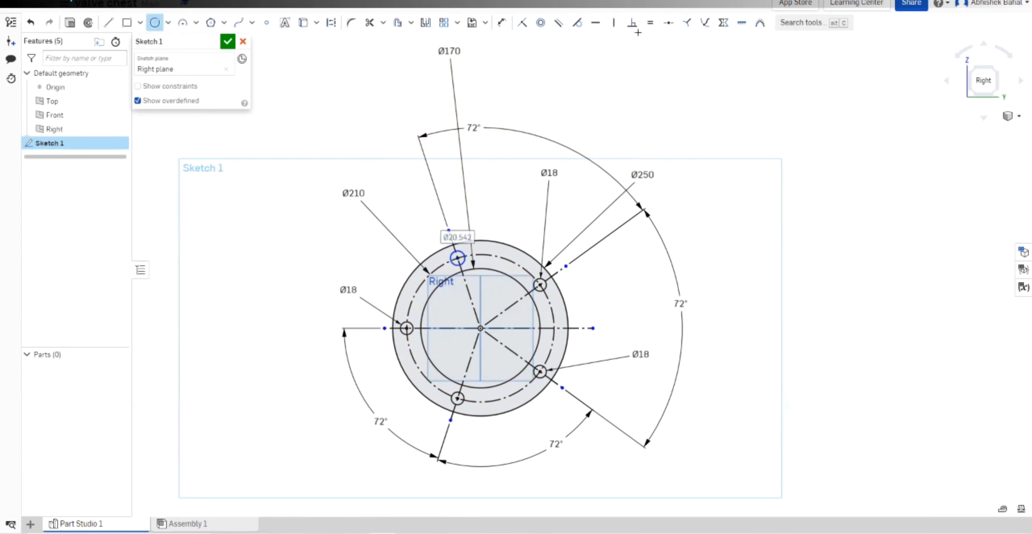
click(649, 23)
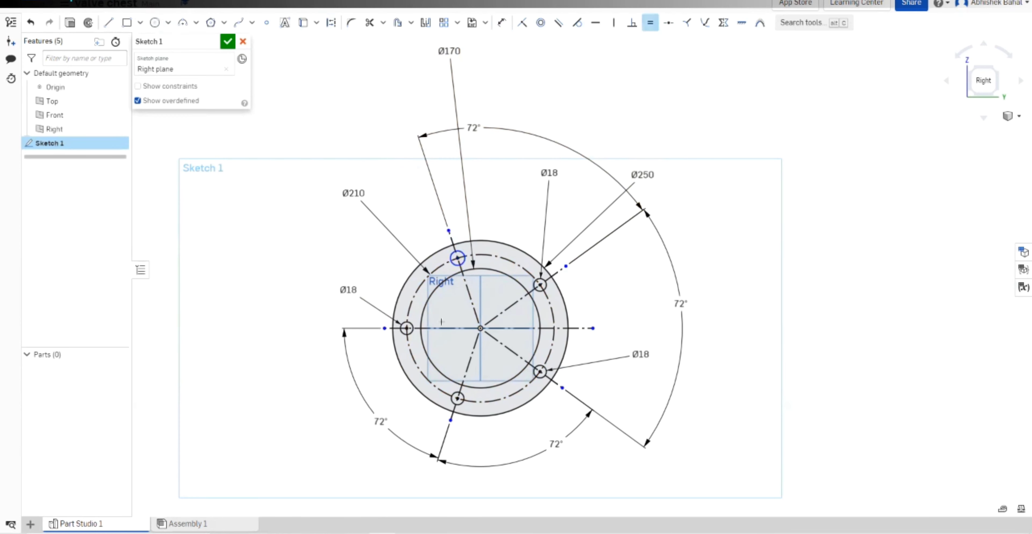
click(407, 326)
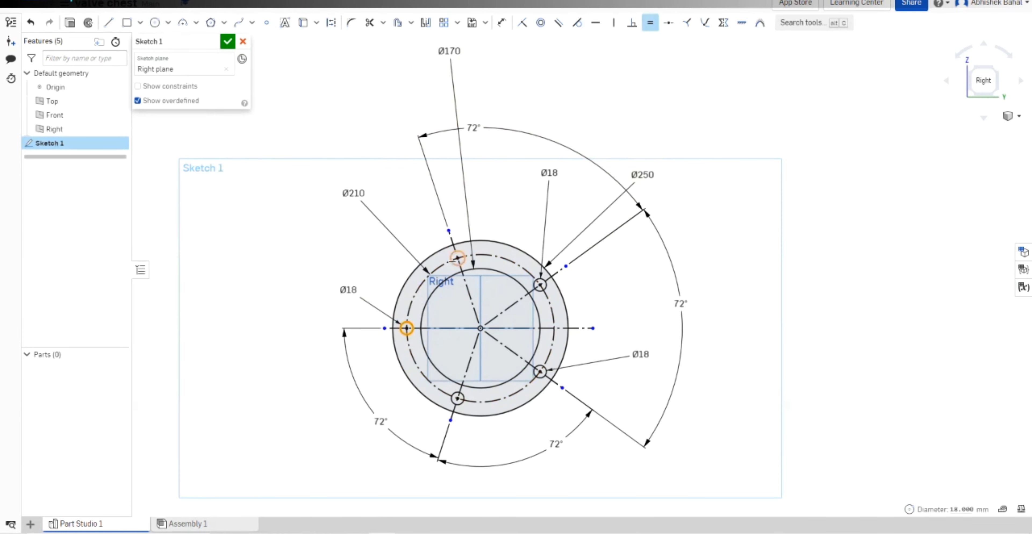
click(457, 258)
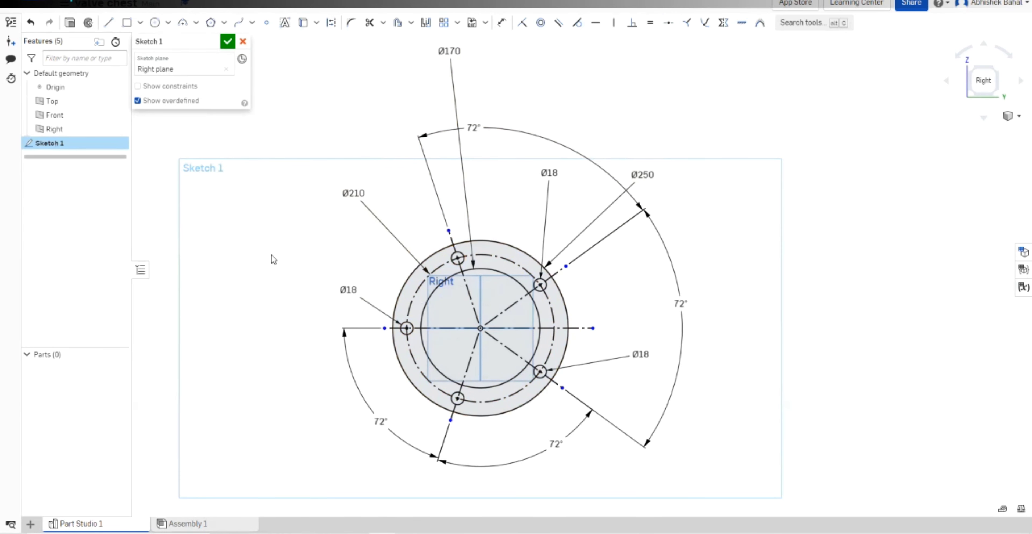
scroll(271, 255, down, 3)
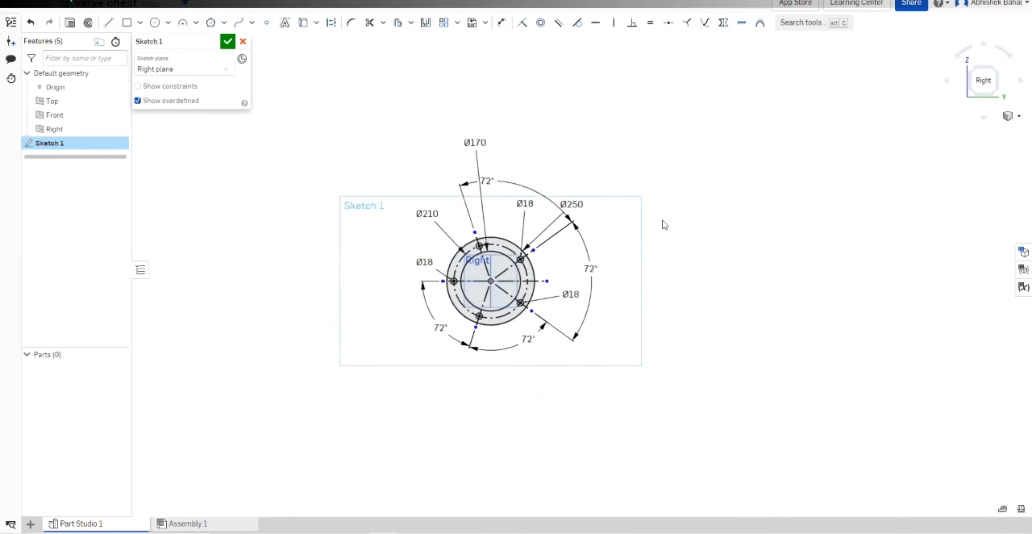
click(227, 42)
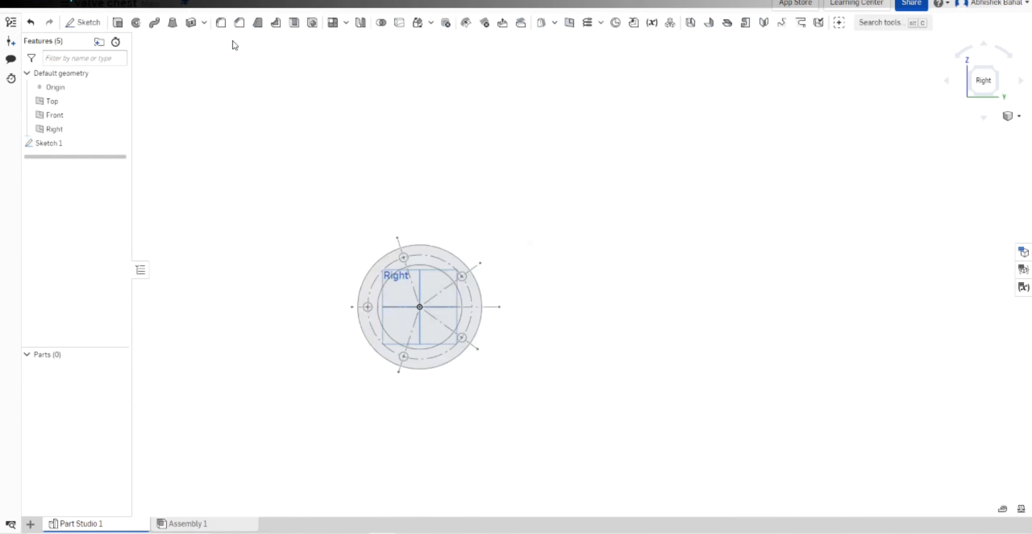
Reopen the flange sketch and dimension the horizontal construction line's right end 115 mm from the centre.
right_click(92, 151)
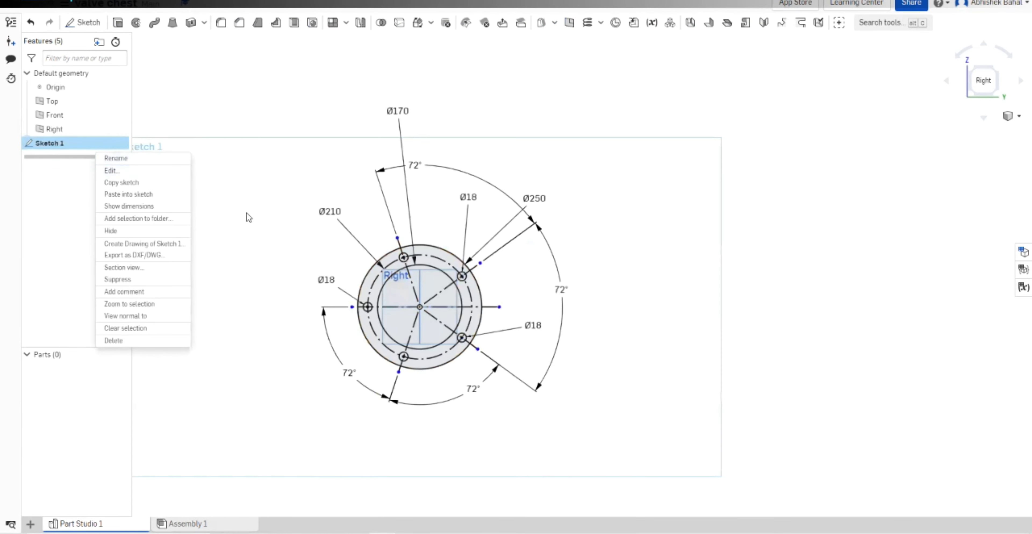
click(112, 170)
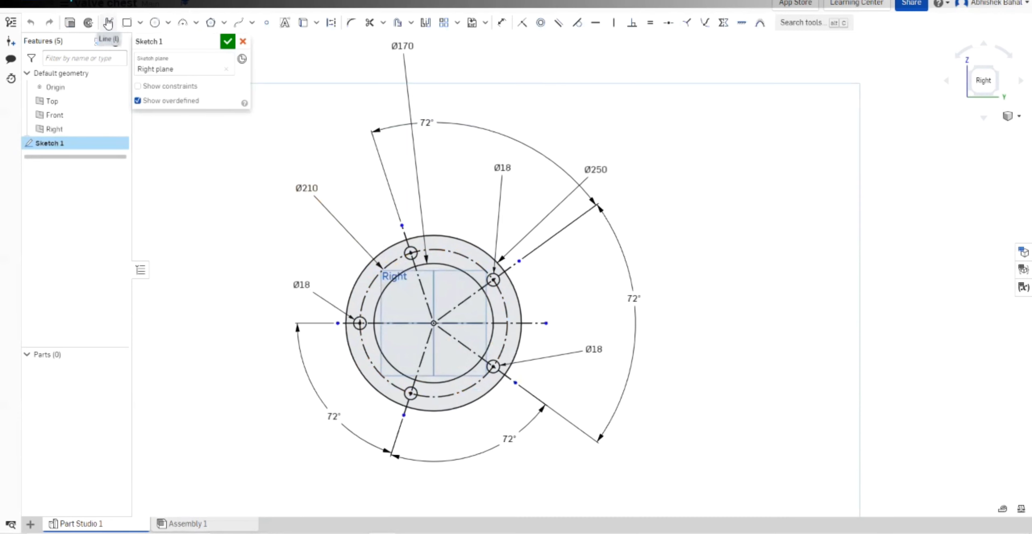
click(502, 22)
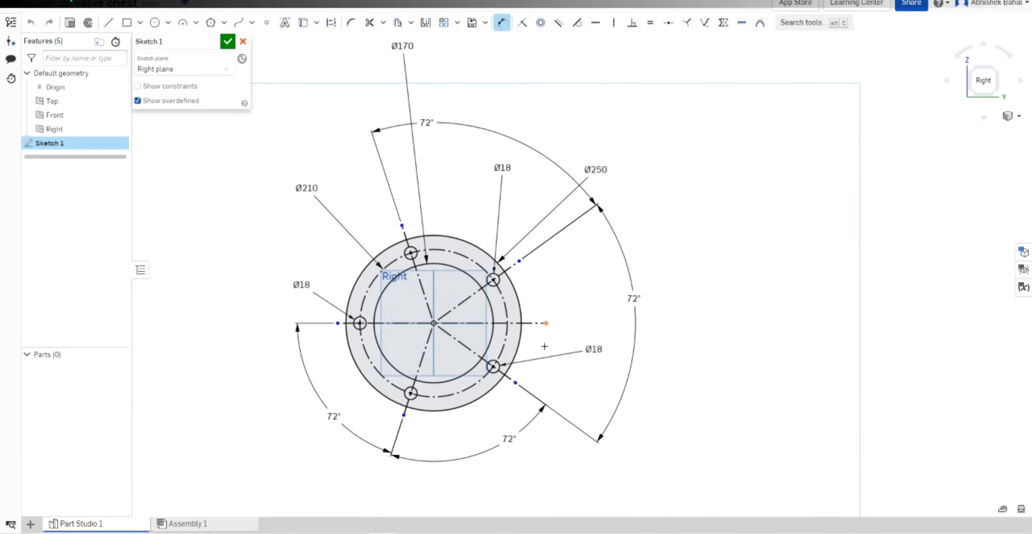
click(433, 322)
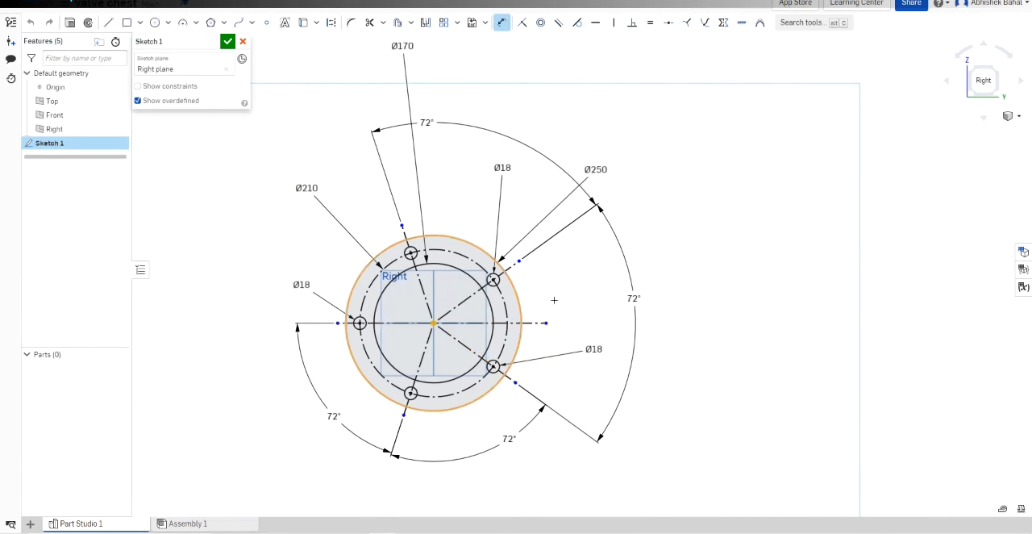
click(545, 323)
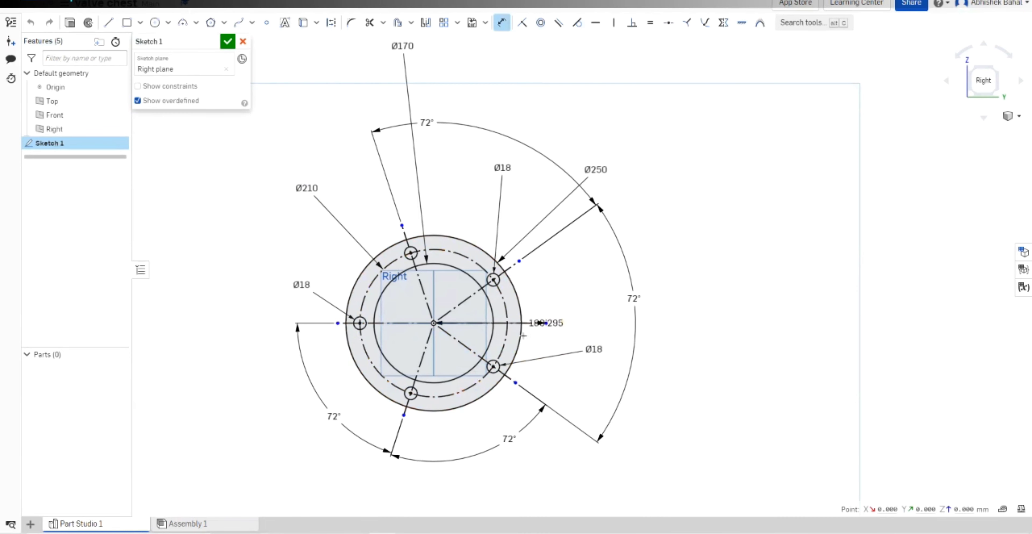
click(483, 497)
text(115)
key(Return)
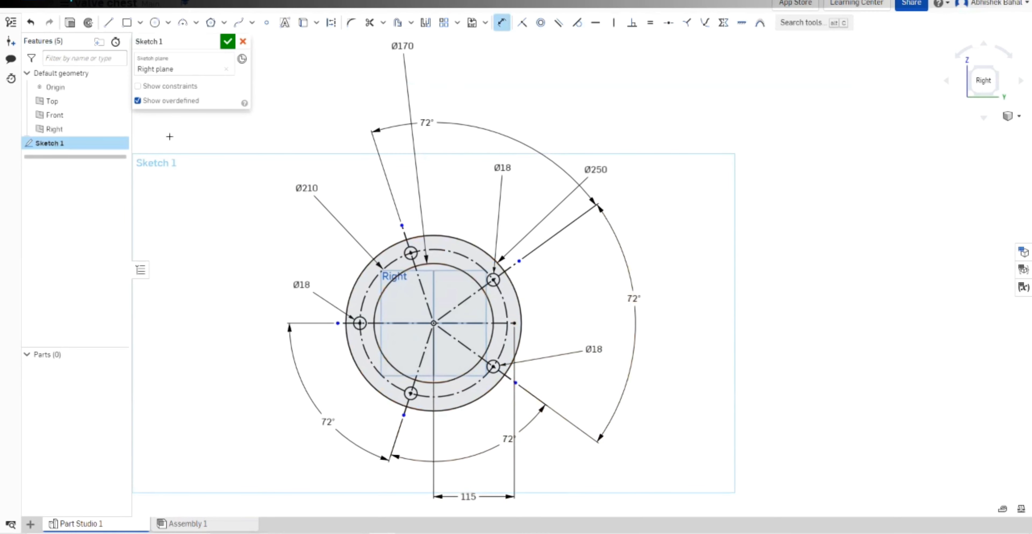
Draw a vertical line about 49 mm long from the 115 mm endpoint up to the outer circle.
click(108, 22)
scroll(507, 312, up, 5)
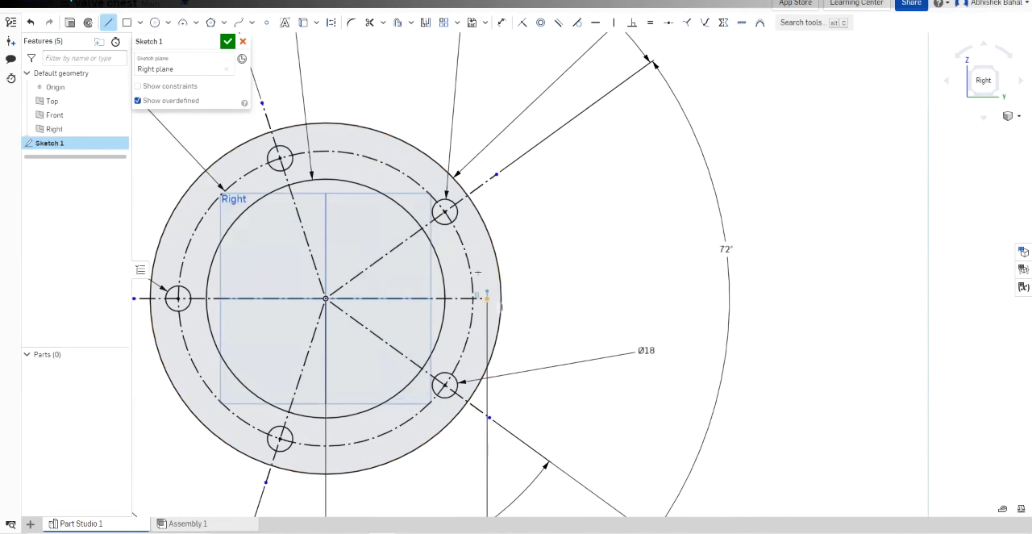
click(487, 298)
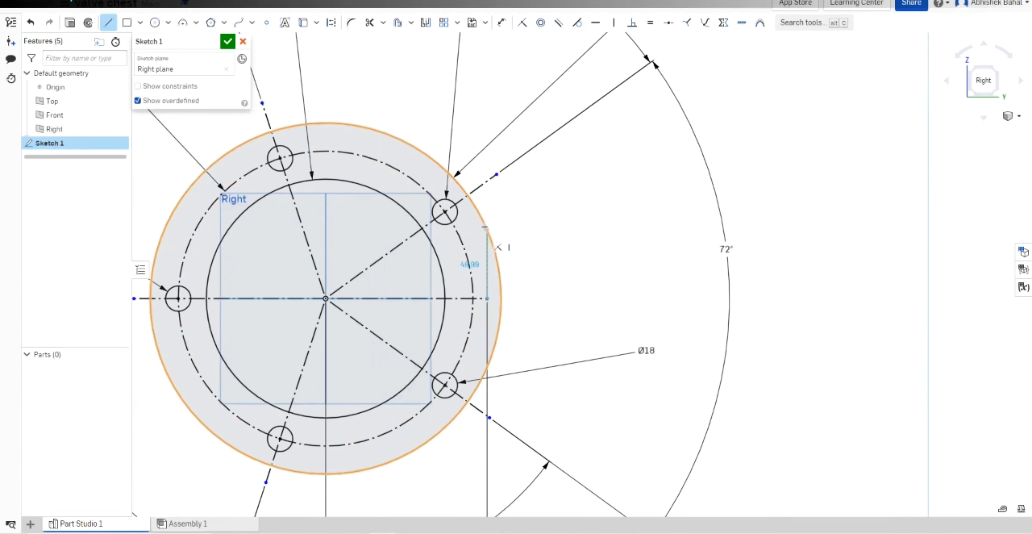
click(487, 230)
key(Escape)
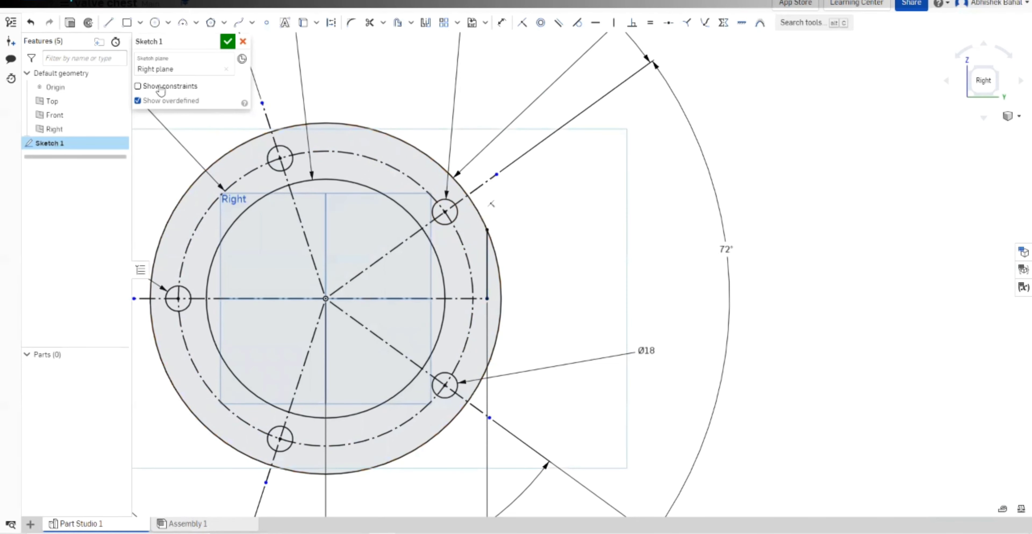
Draw a matching vertical line about 49 mm long from the 115 mm endpoint down to the outer circle.
click(108, 22)
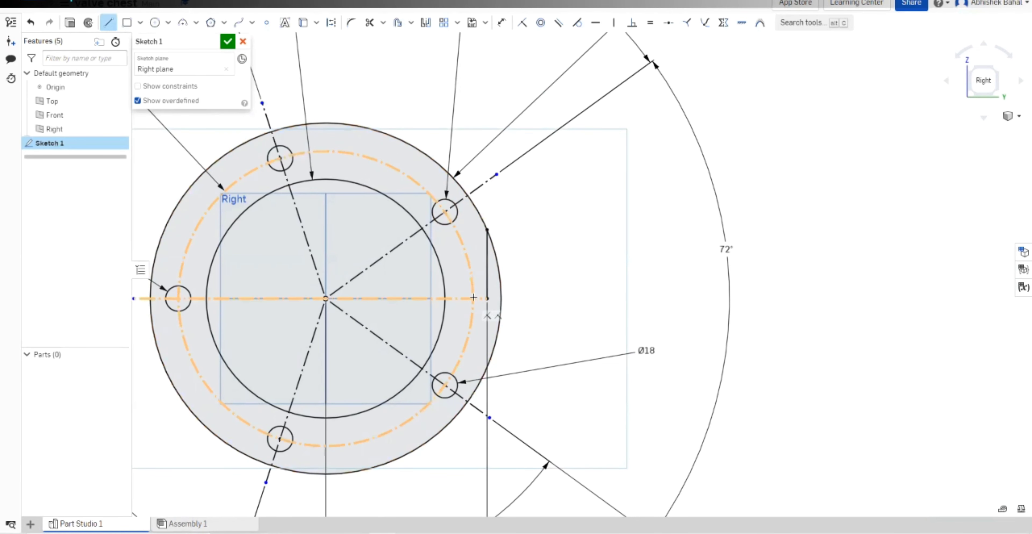
click(487, 298)
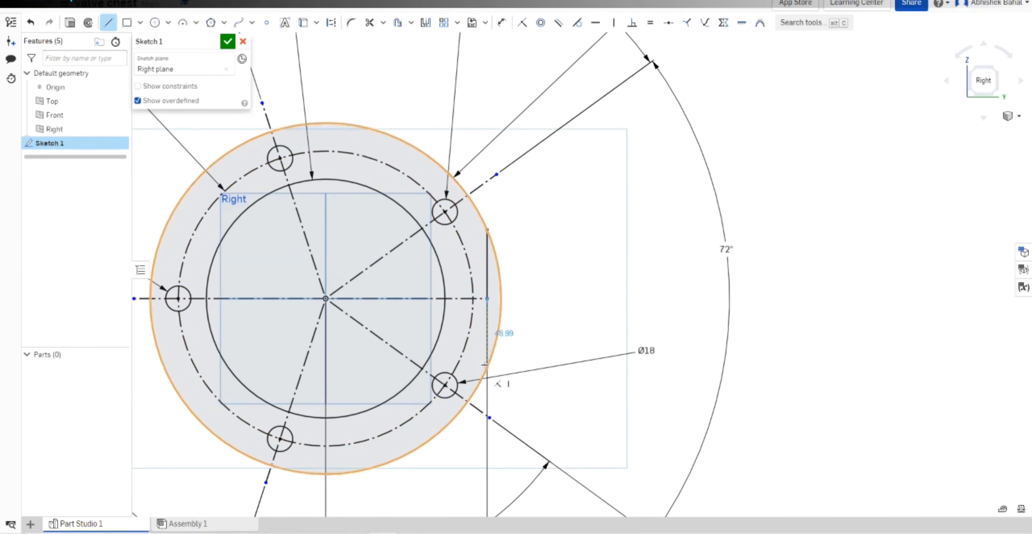
key(Escape)
key(Escape)
Trim away the outer circle's arc beyond the vertical lines to leave a flat edge, and finish the sketch.
scroll(553, 300, down, 5)
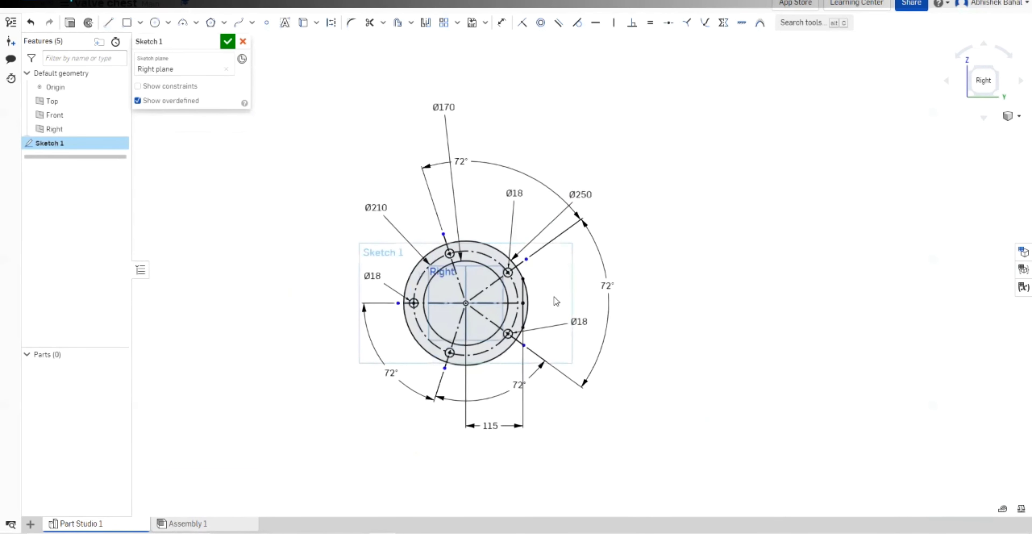
scroll(556, 301, up, 4)
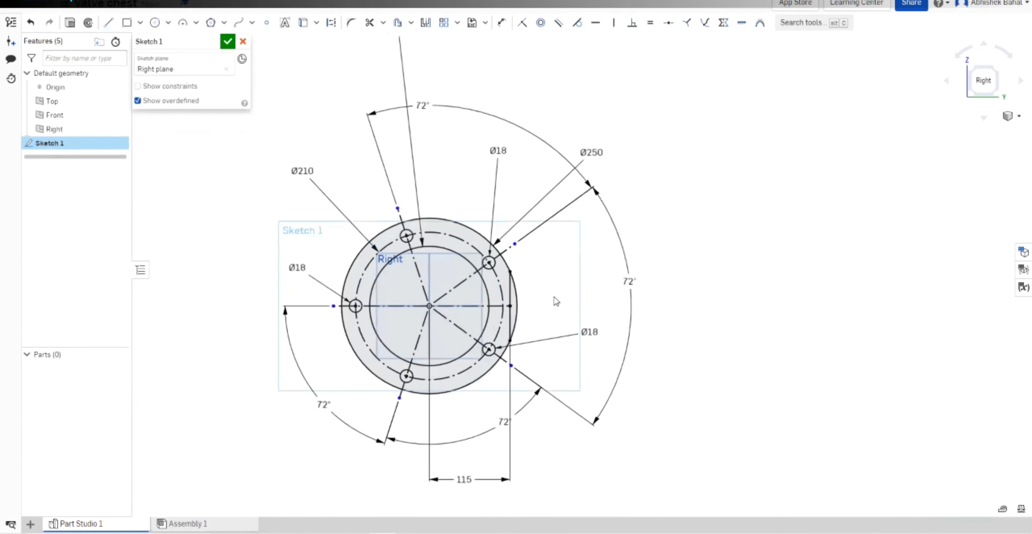
click(369, 24)
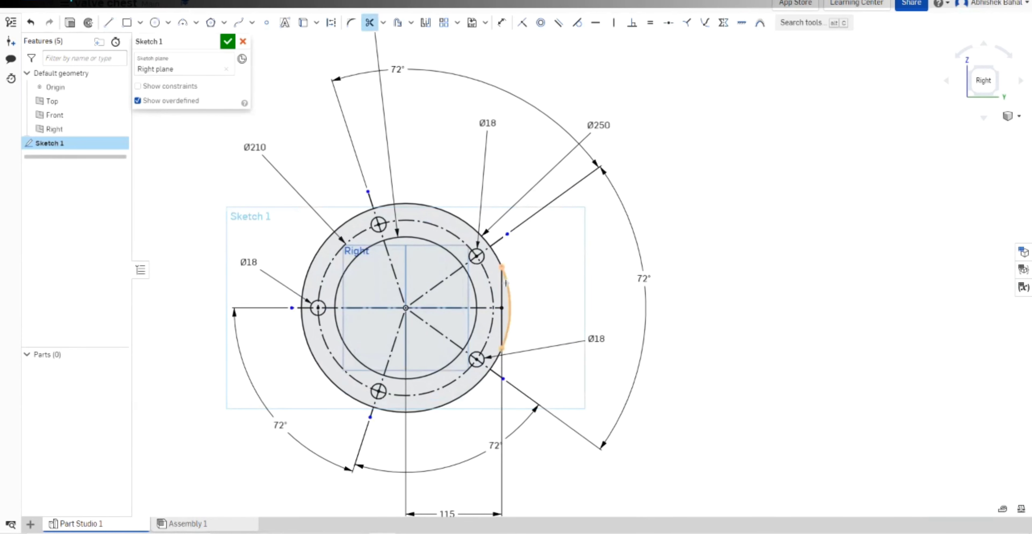
click(534, 281)
key(Escape)
scroll(576, 265, down, 4)
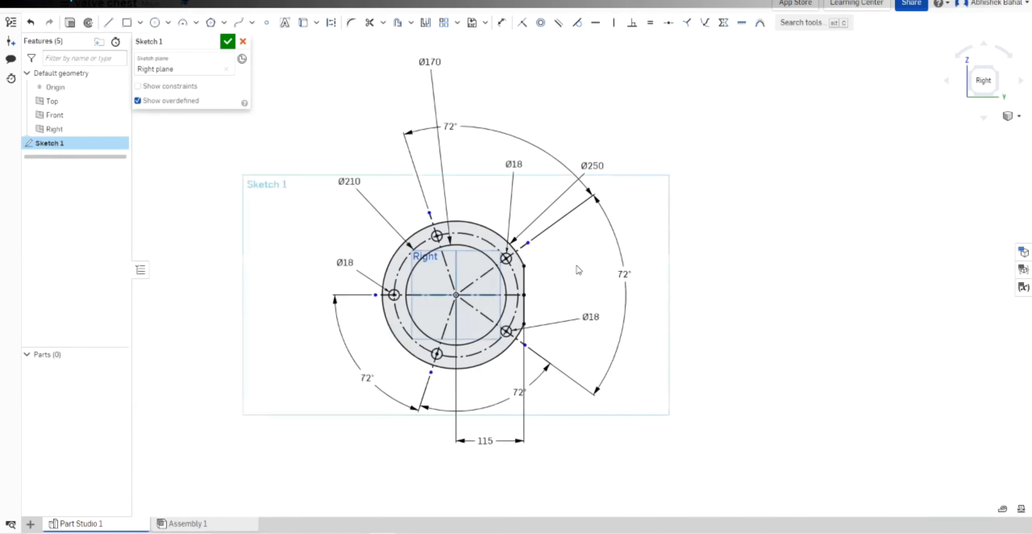
click(227, 41)
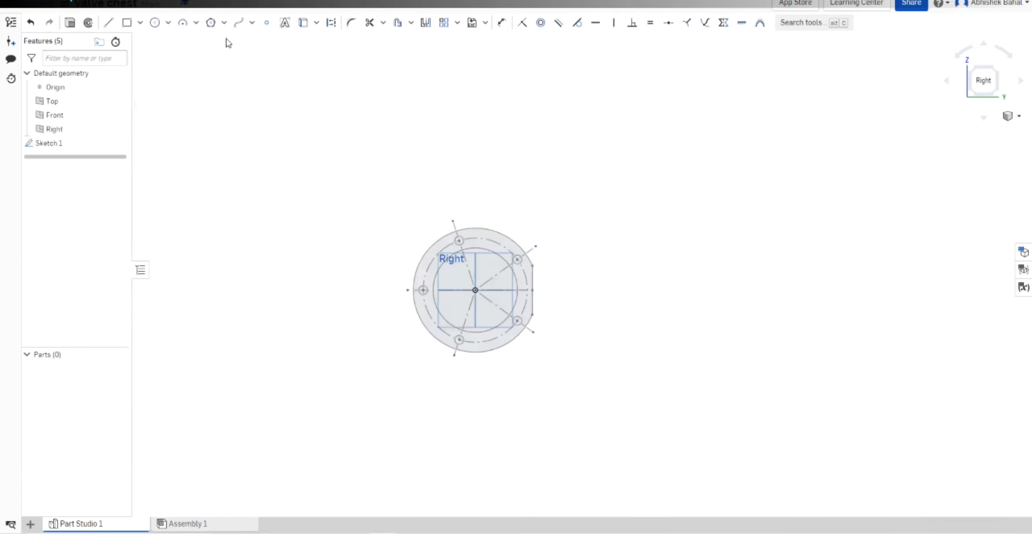
Extrude the flange ring region with its five holes as a new 45 mm deep solid, with the direction flipped to negative X.
click(117, 24)
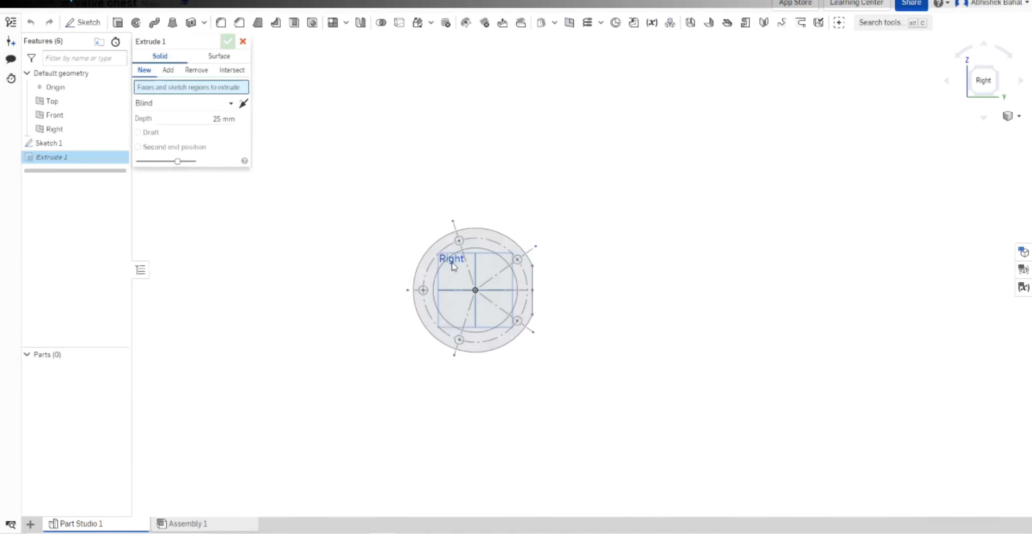
click(434, 257)
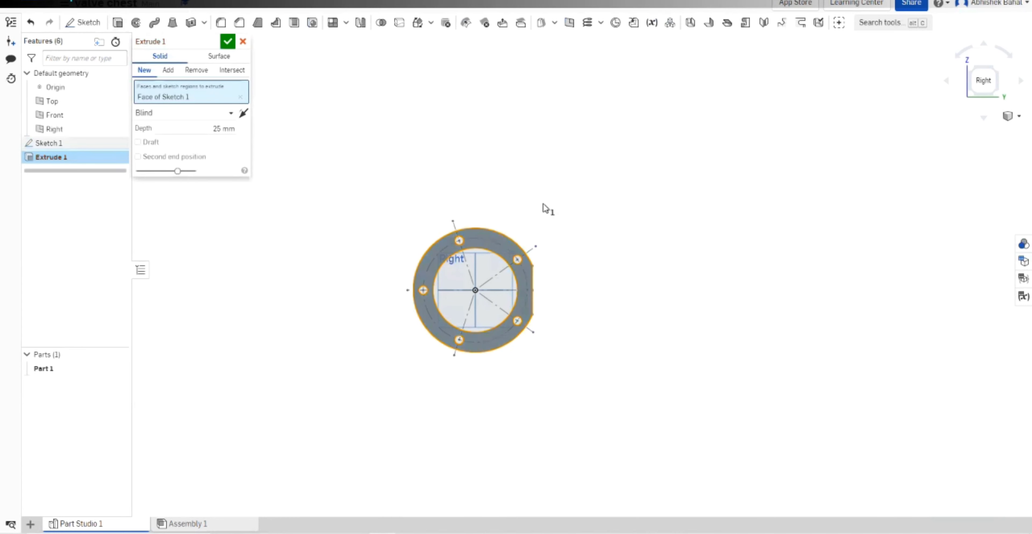
right_drag(610, 202, 518, 200)
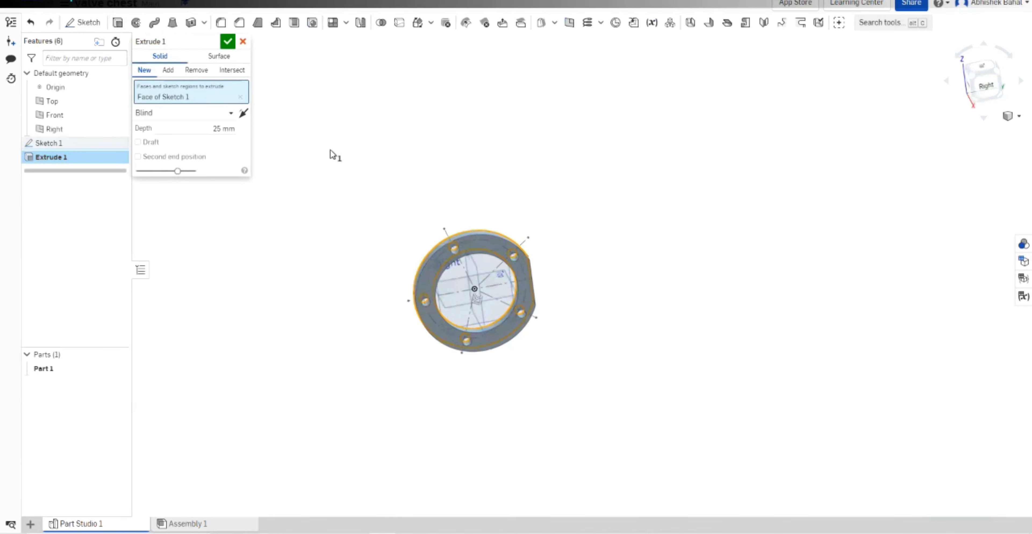
click(236, 132)
text(45)
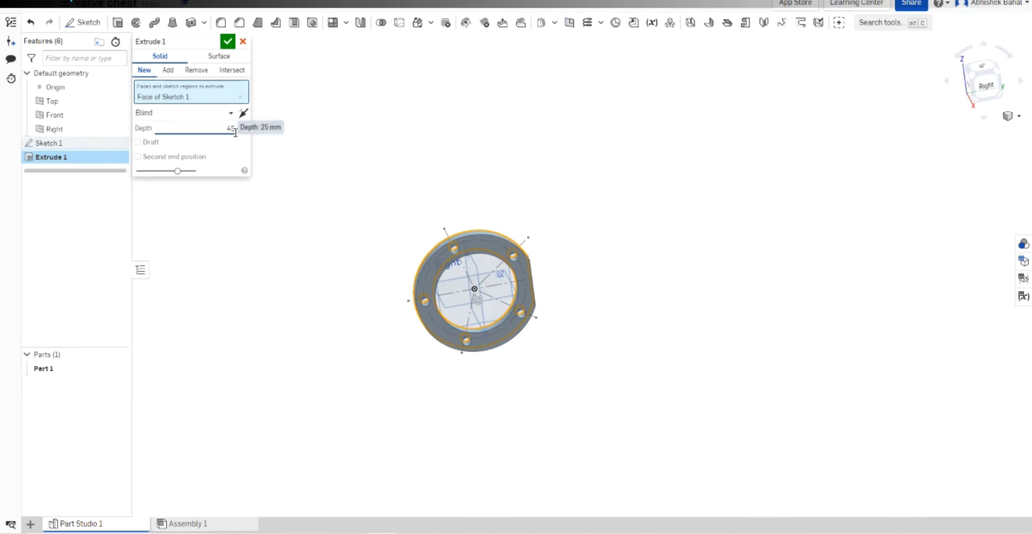
key(Return)
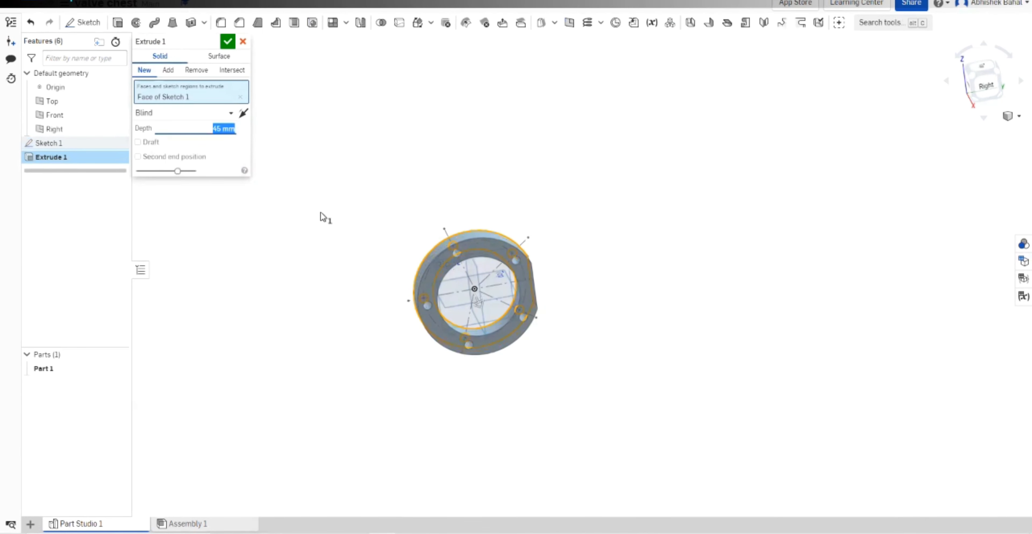
right_drag(320, 213, 388, 206)
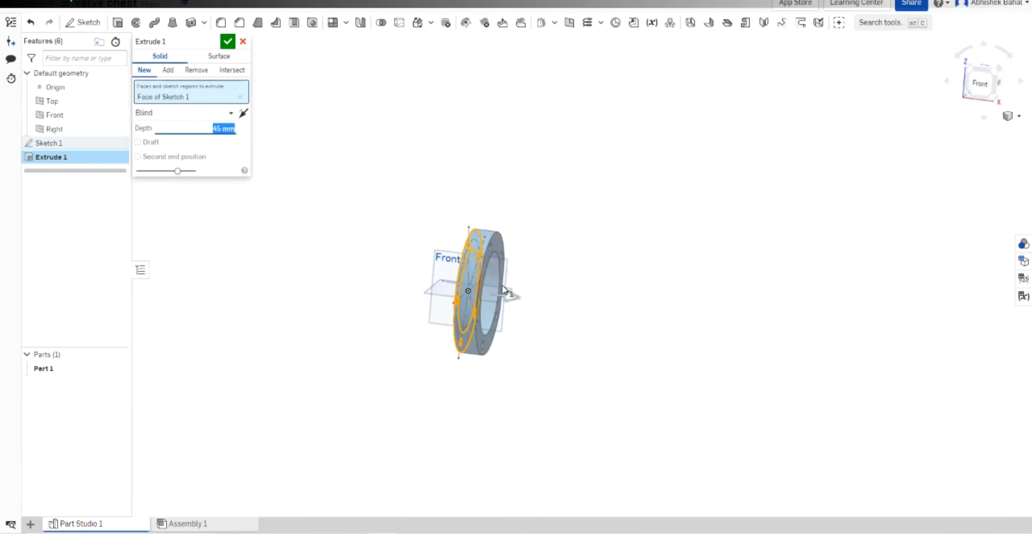
click(504, 298)
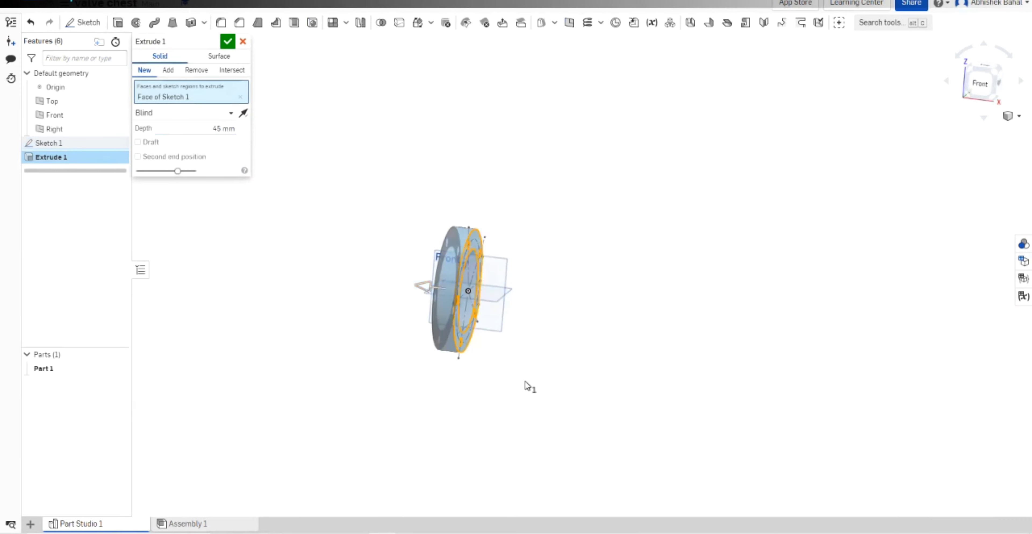
mouse_move(546, 388)
right_down()
mouse_move(504, 397)
mouse_move(526, 384)
right_up()
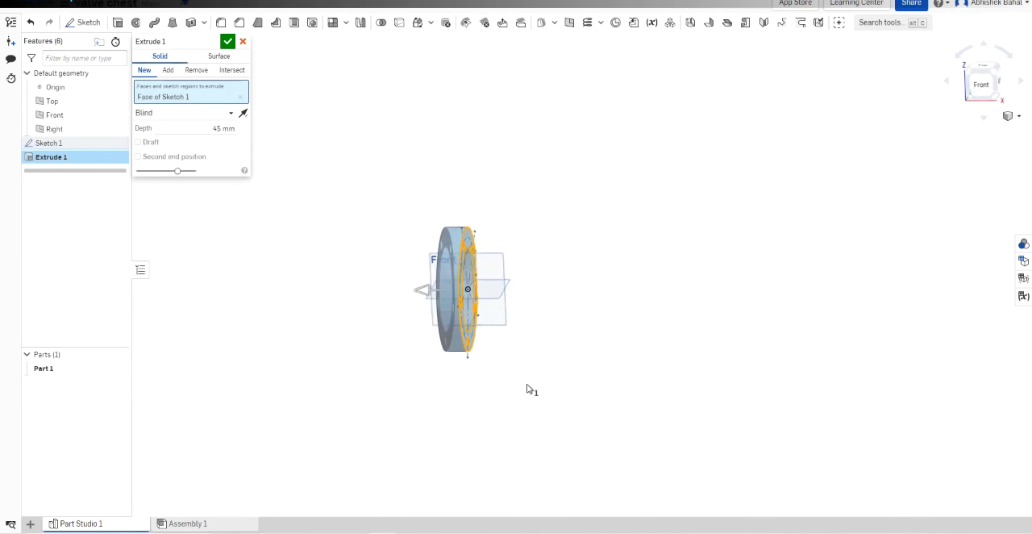
click(232, 42)
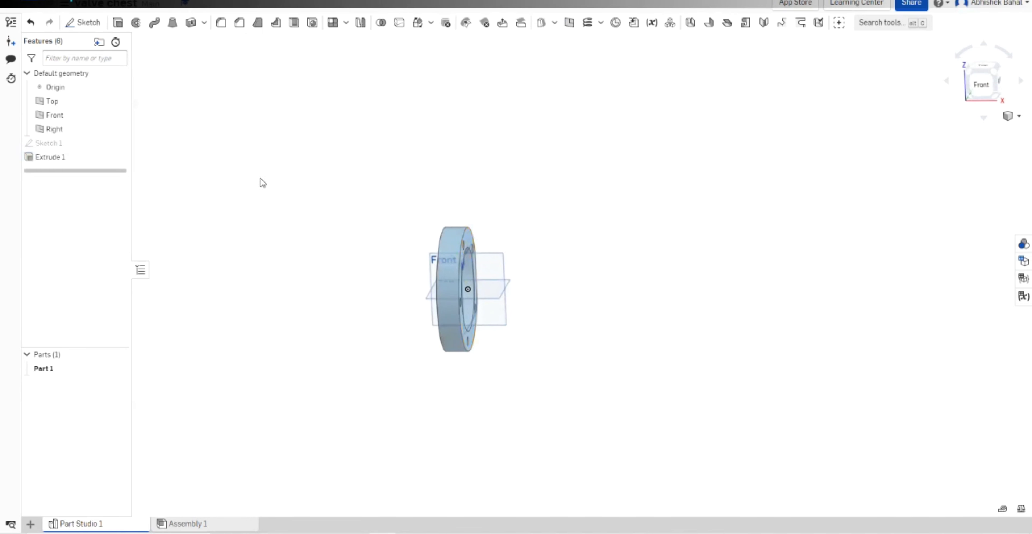
Create a plane offset 290 mm outward from the flange's face on the Right plane.
key(shift+7)
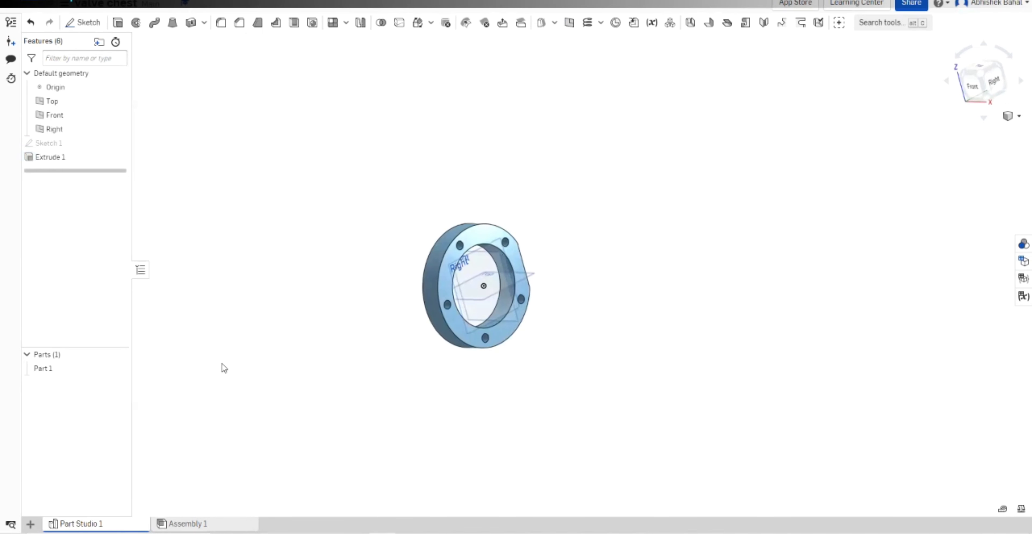
right_drag(224, 368, 507, 248)
scroll(552, 298, up, 3)
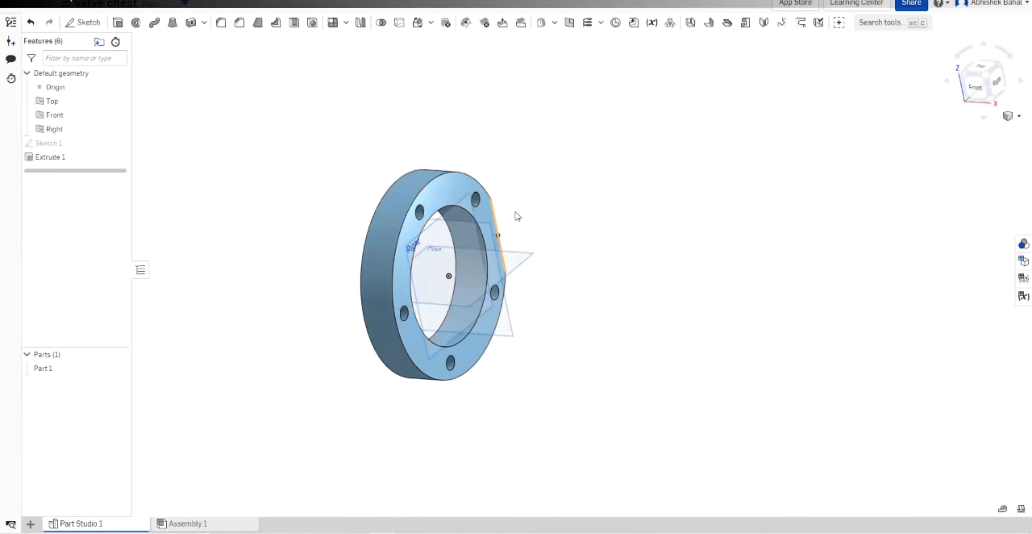
click(569, 22)
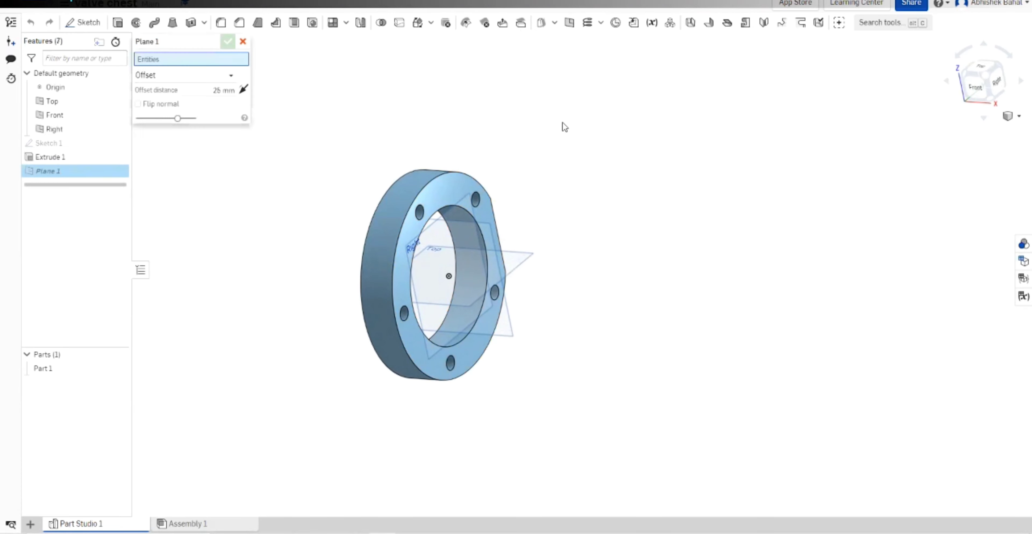
click(435, 206)
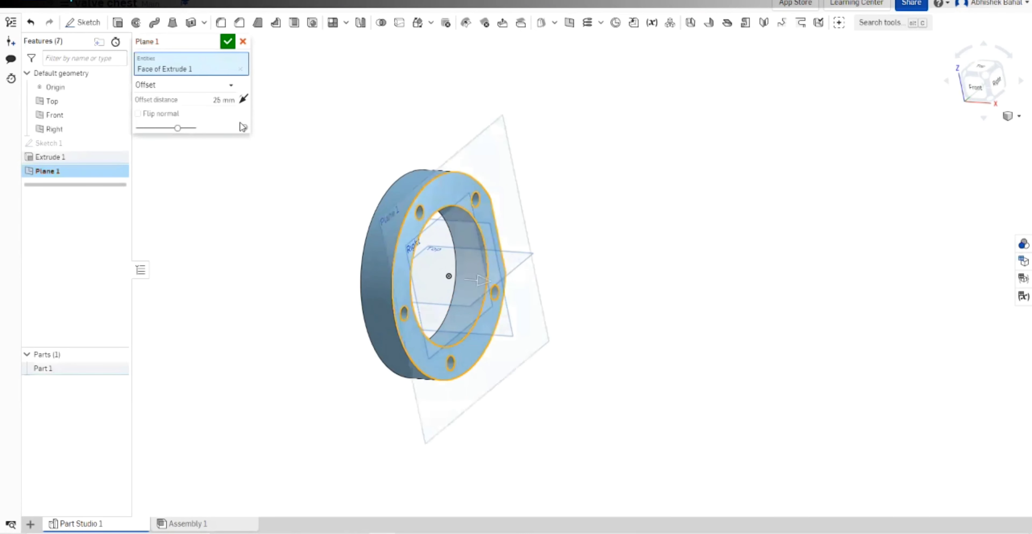
right_drag(657, 194, 633, 197)
click(237, 100)
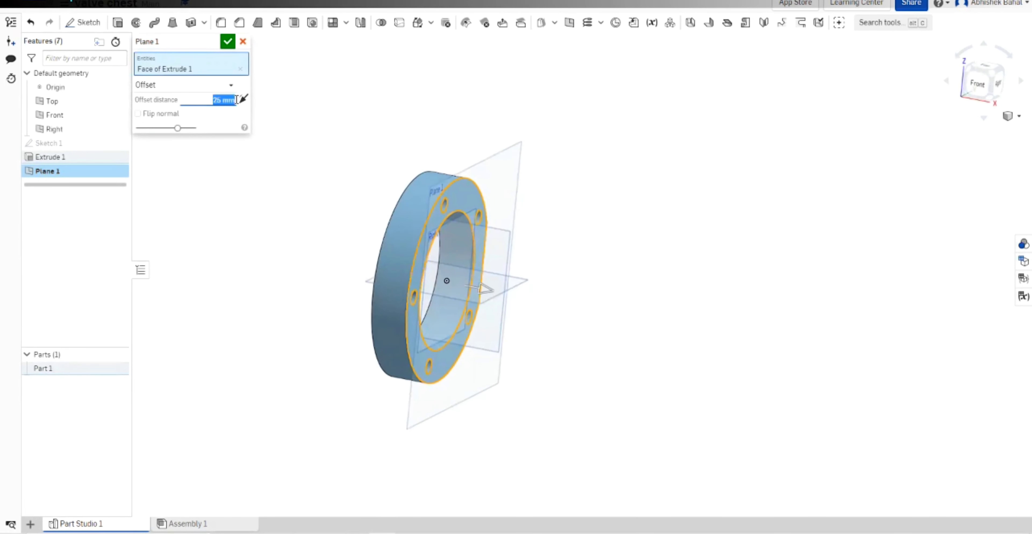
text(25)
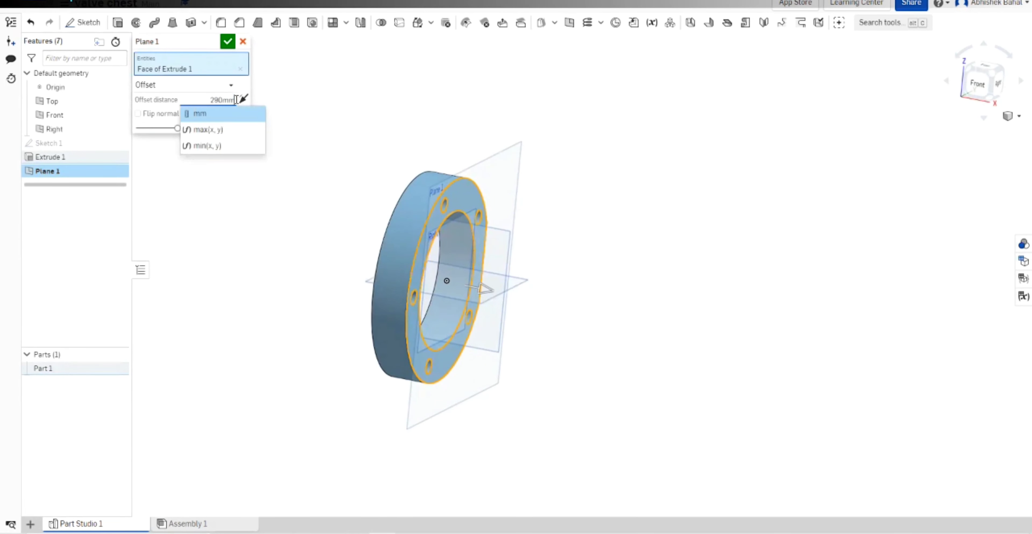
key(Return)
mouse_move(414, 150)
right_down()
mouse_move(430, 145)
mouse_move(404, 144)
right_up()
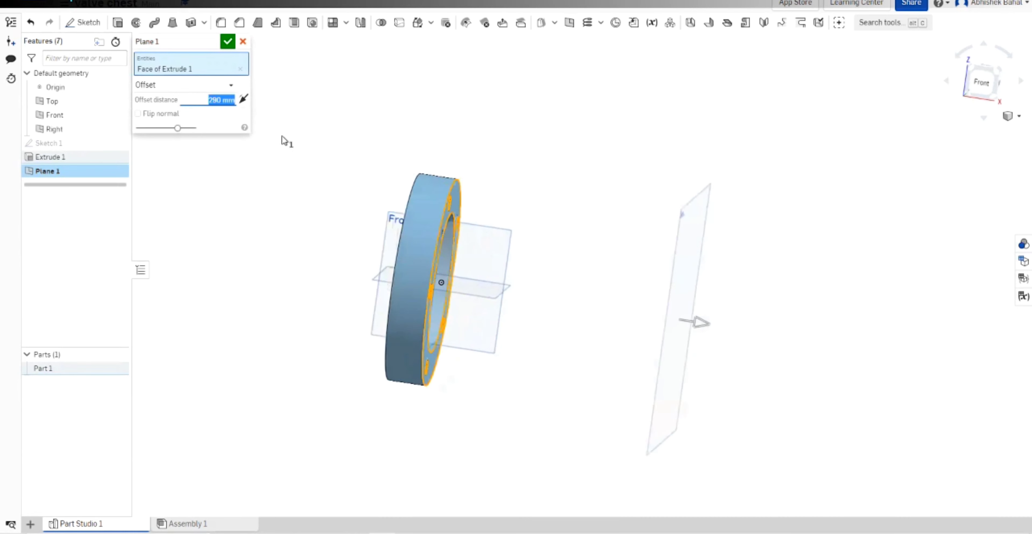
click(227, 42)
right_drag(484, 106, 396, 134)
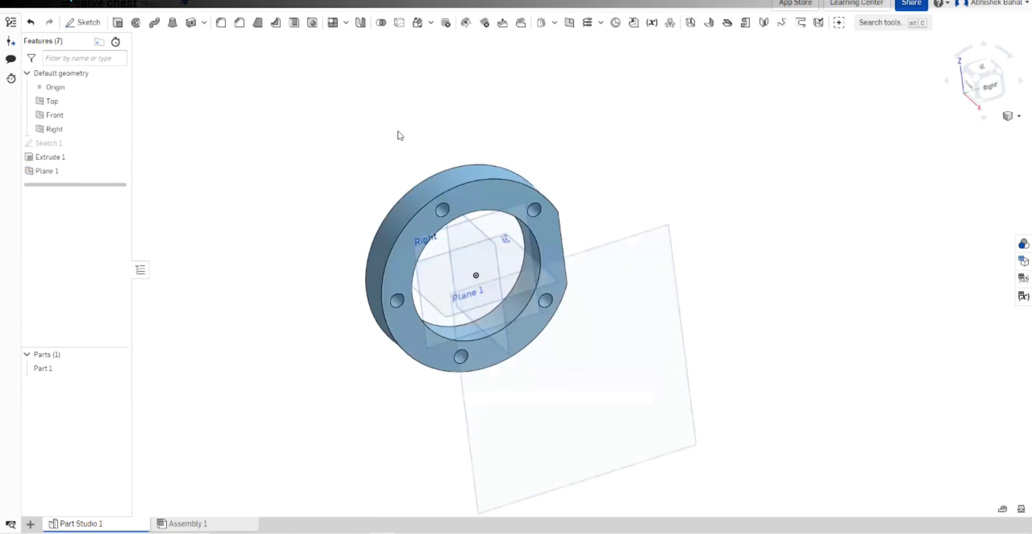
click(609, 375)
right_drag(555, 157, 539, 117)
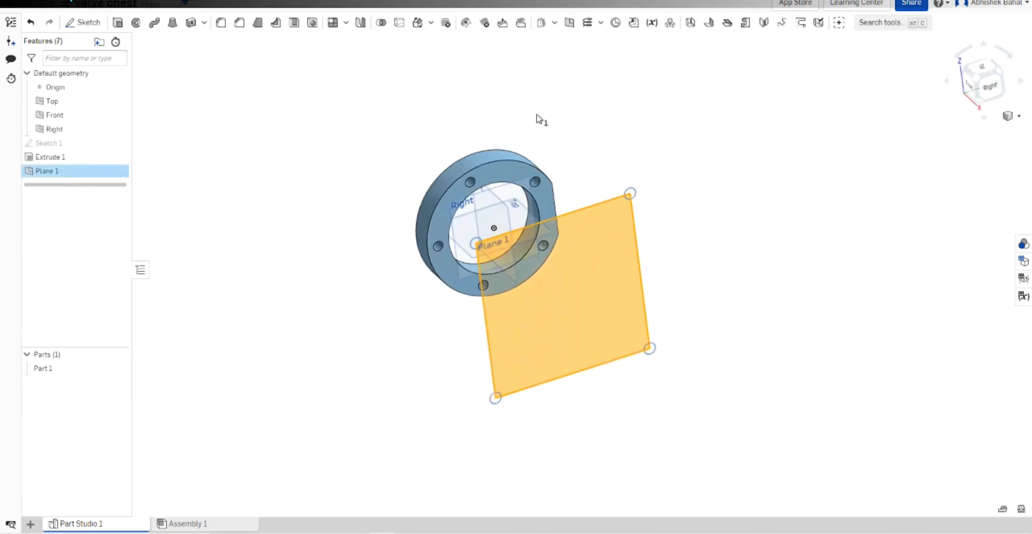
right_drag(712, 219, 681, 213)
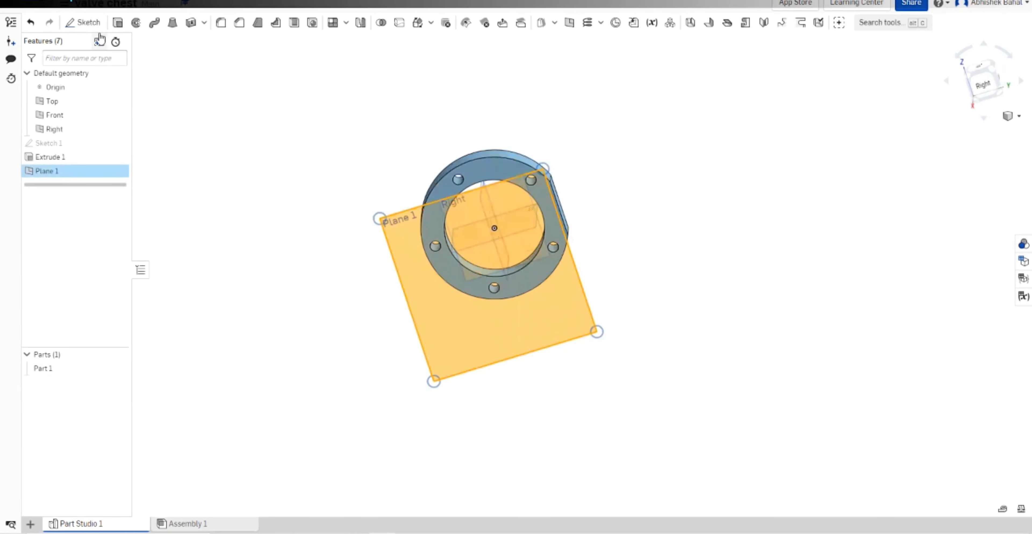
click(90, 23)
key(n)
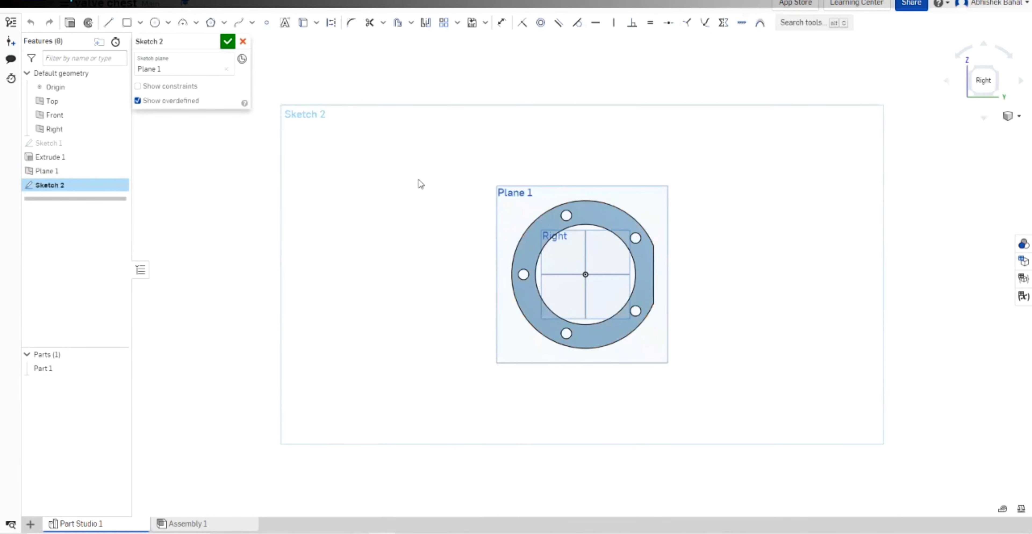
click(139, 23)
click(150, 42)
click(653, 274)
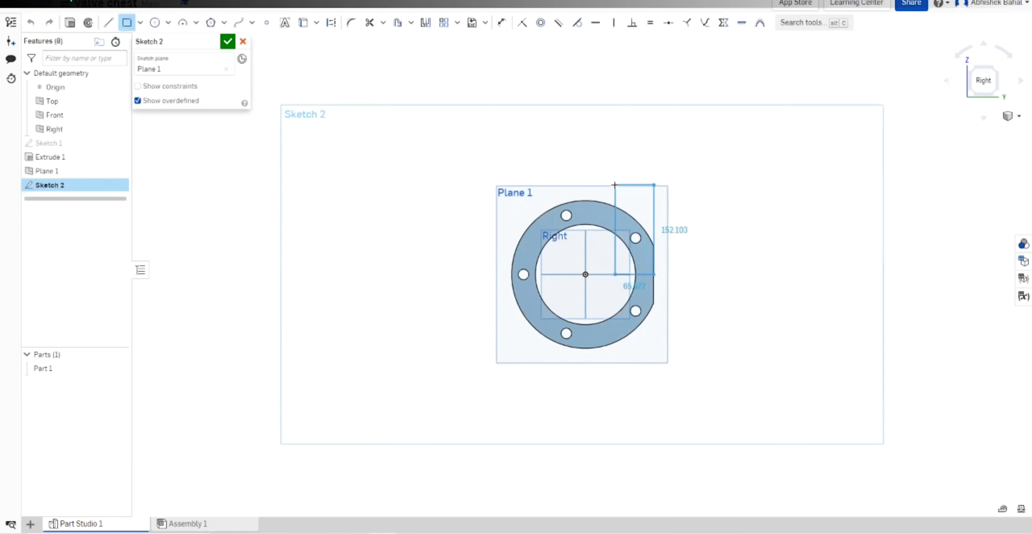
click(615, 185)
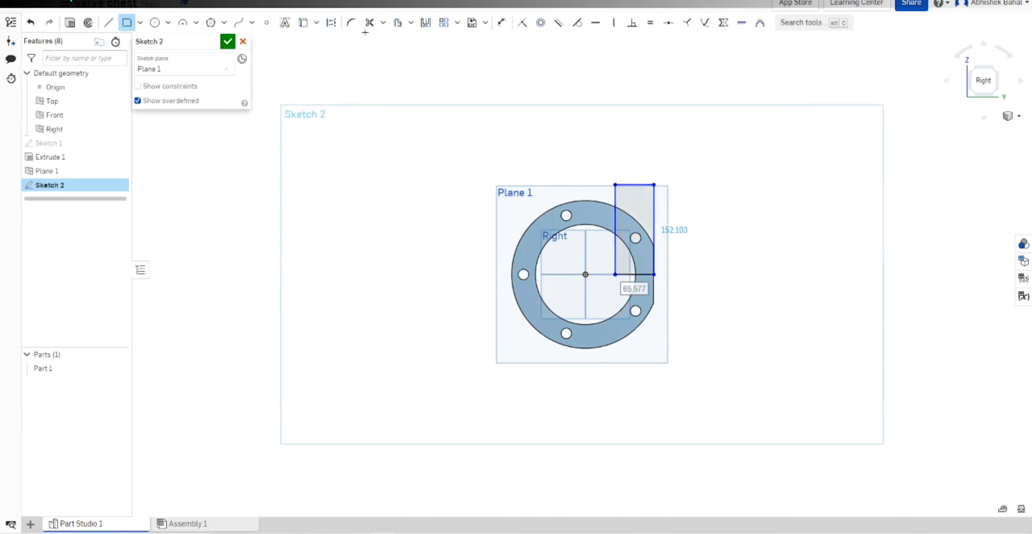
click(501, 22)
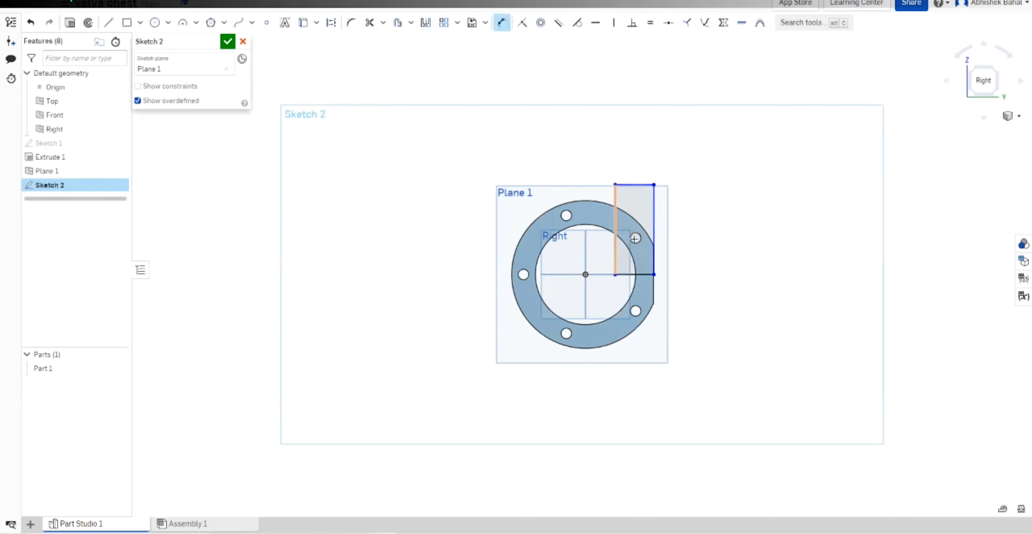
click(655, 213)
click(764, 213)
text(1)
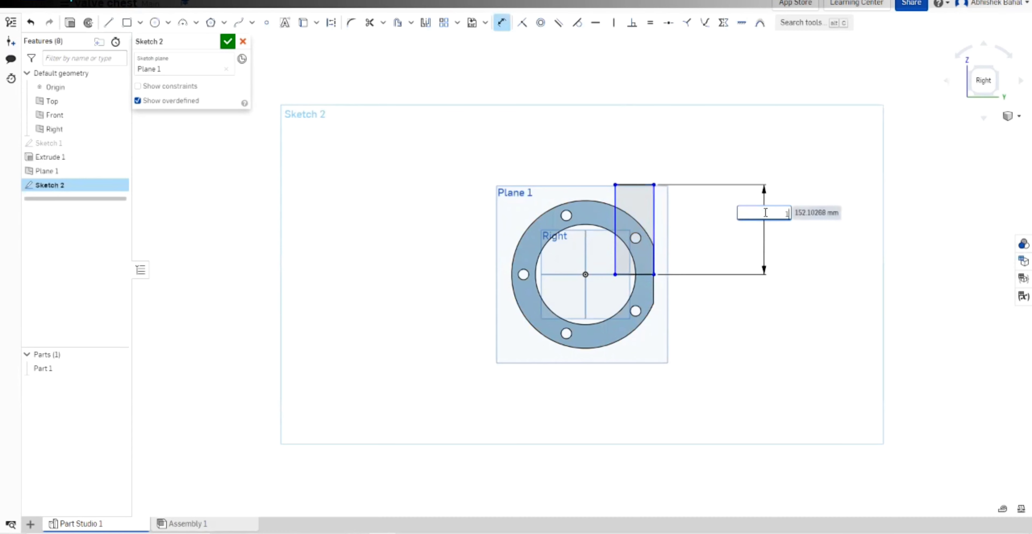
text(10)
key(Return)
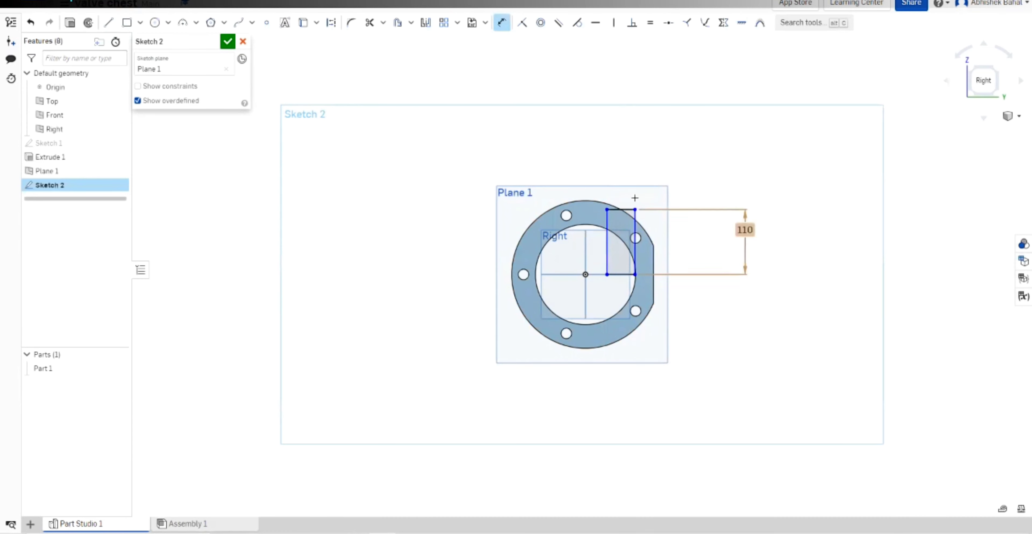
click(619, 210)
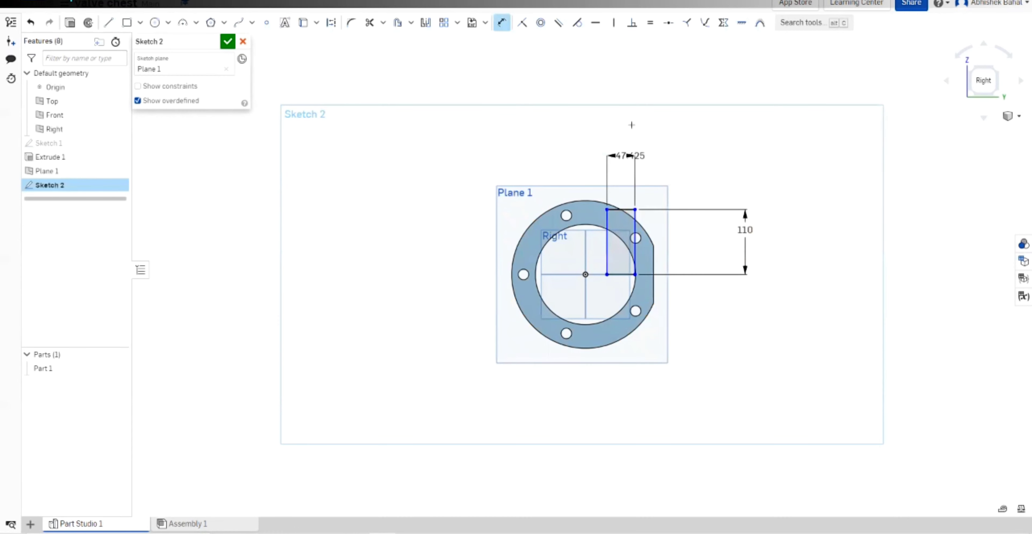
click(633, 125)
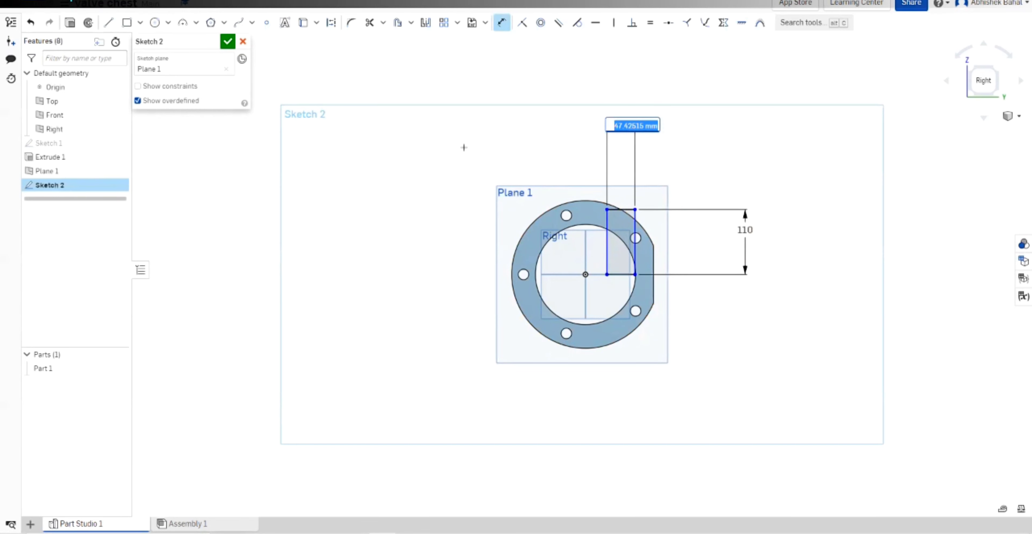
click(244, 41)
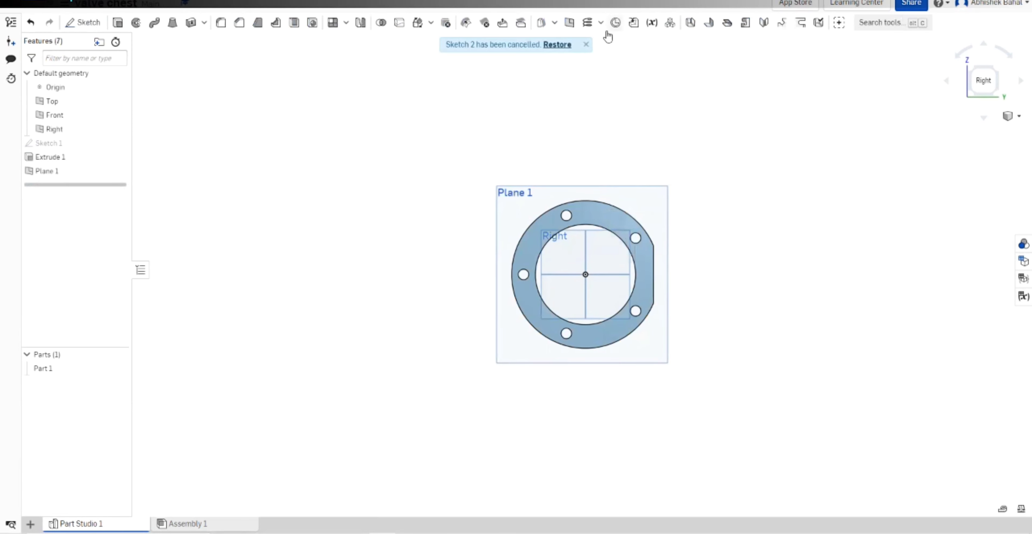
click(585, 44)
Start a sketch on the 290 mm offset plane and draw a horizontal construction line about 181 mm long from the origin through the flat edge.
key(shift+7)
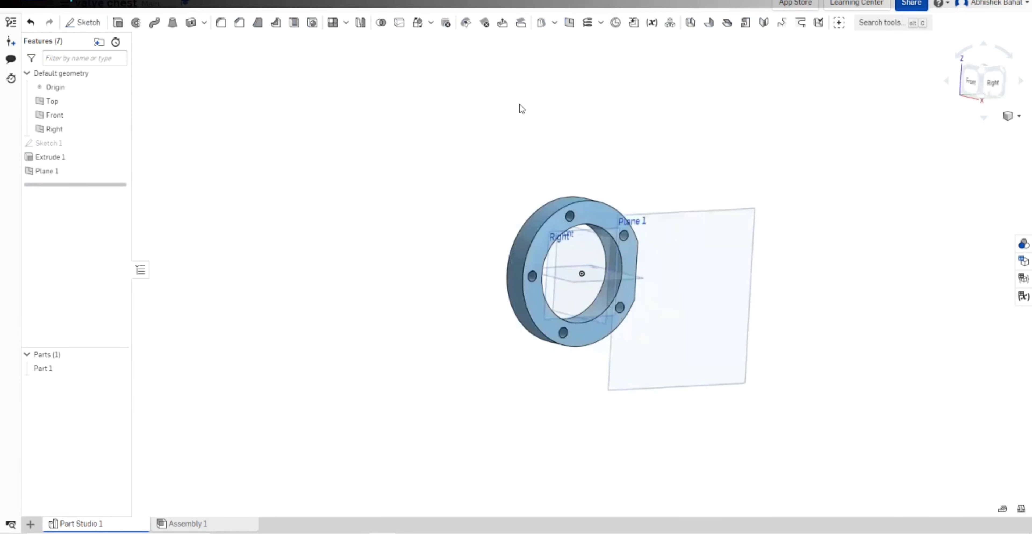
click(722, 278)
click(88, 23)
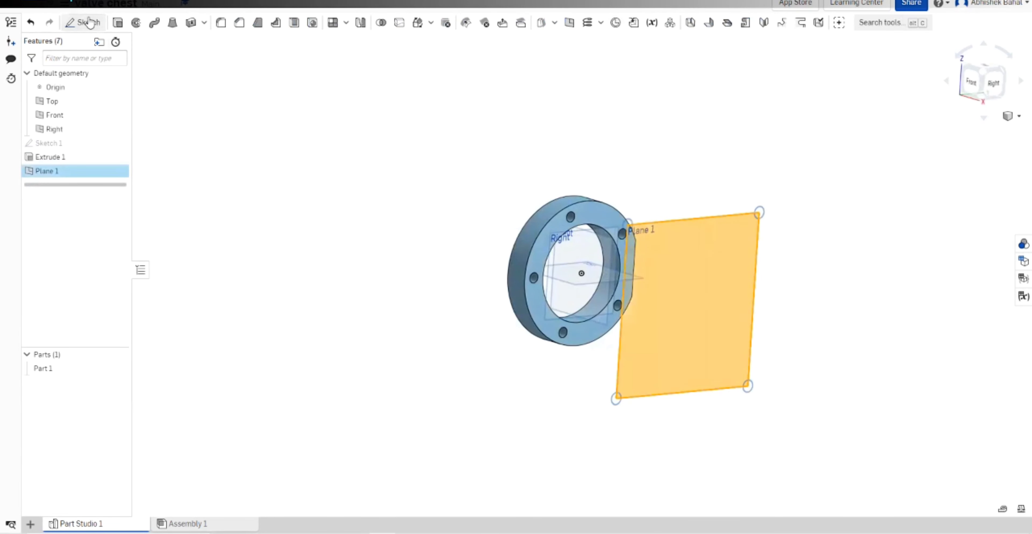
click(88, 23)
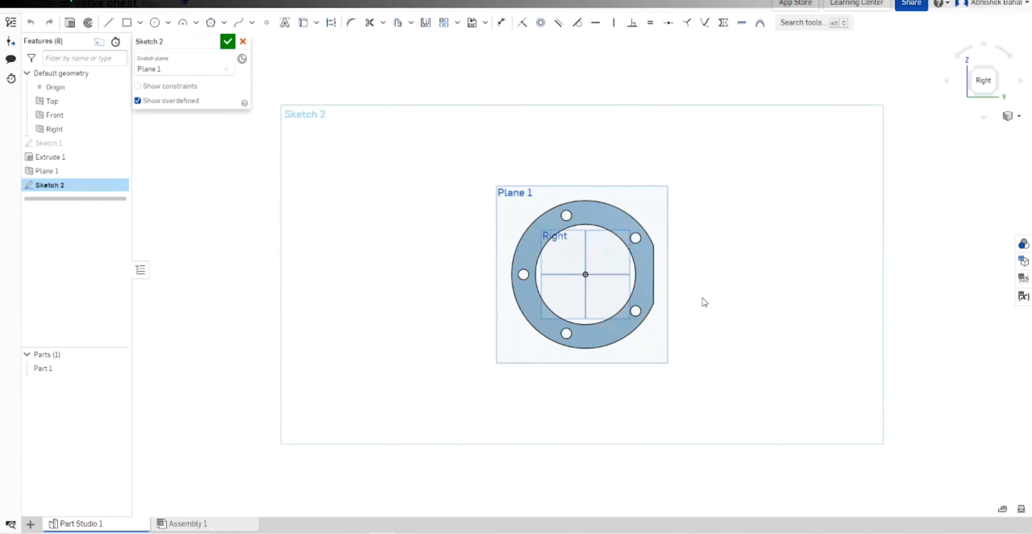
scroll(705, 302, up, 3)
key(l)
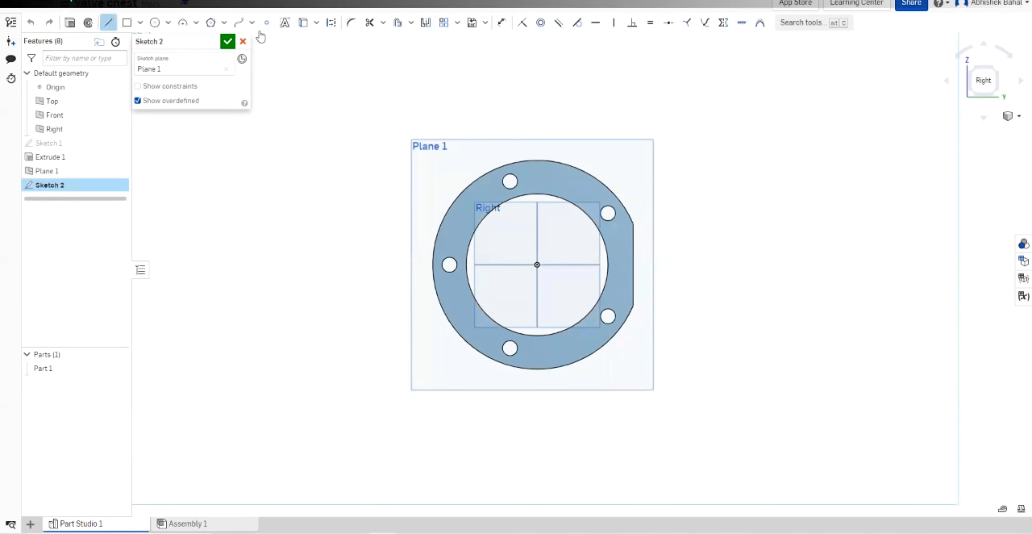
click(331, 22)
click(540, 267)
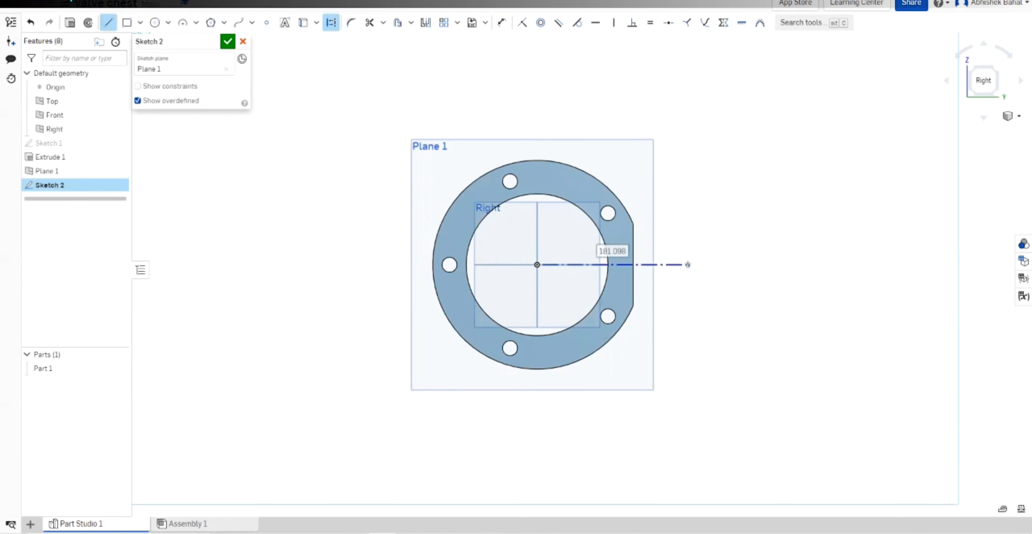
click(687, 264)
key(Escape)
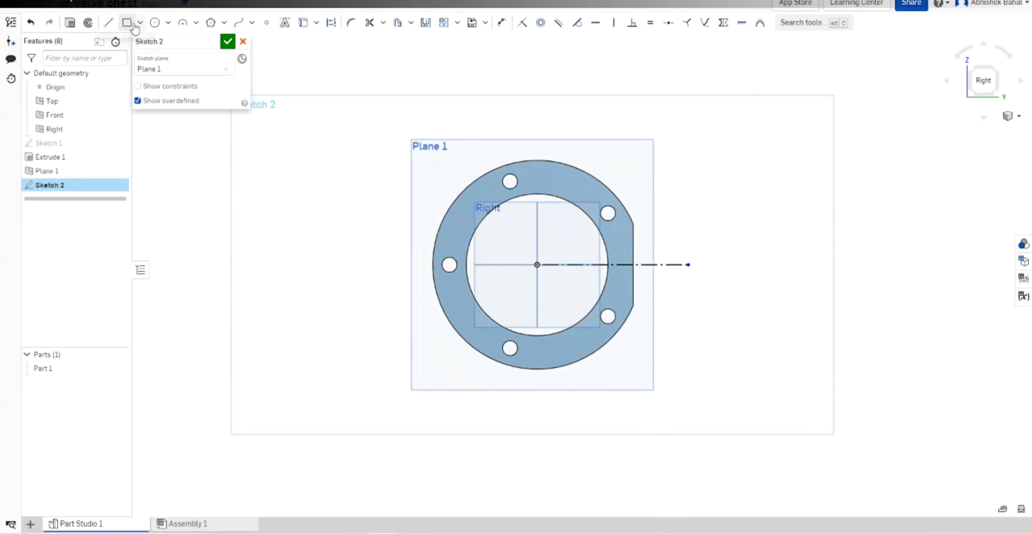
Draw a corner rectangle about 42.5 by 172 mm, upward and inward from where the construction line meets the flange's flat edge.
click(128, 23)
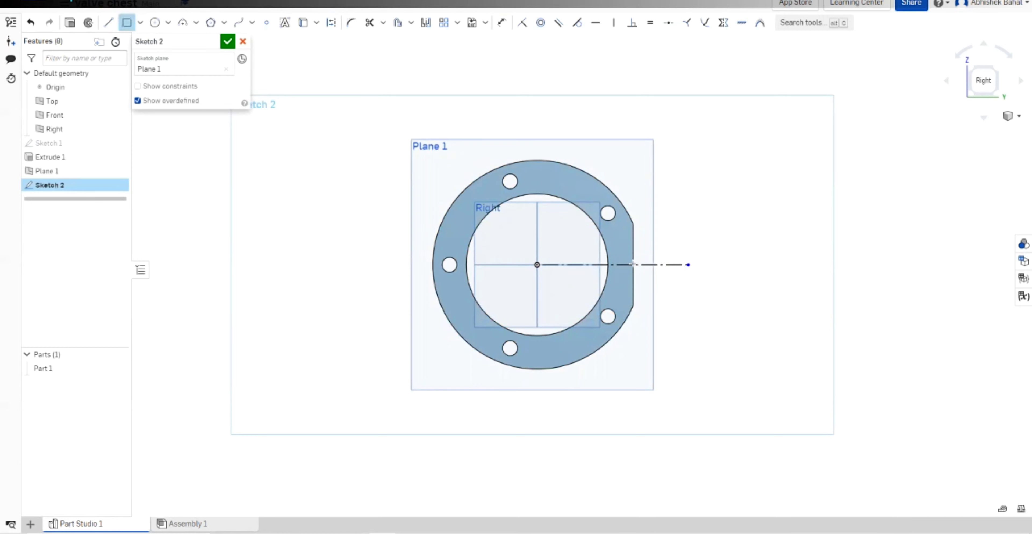
click(633, 265)
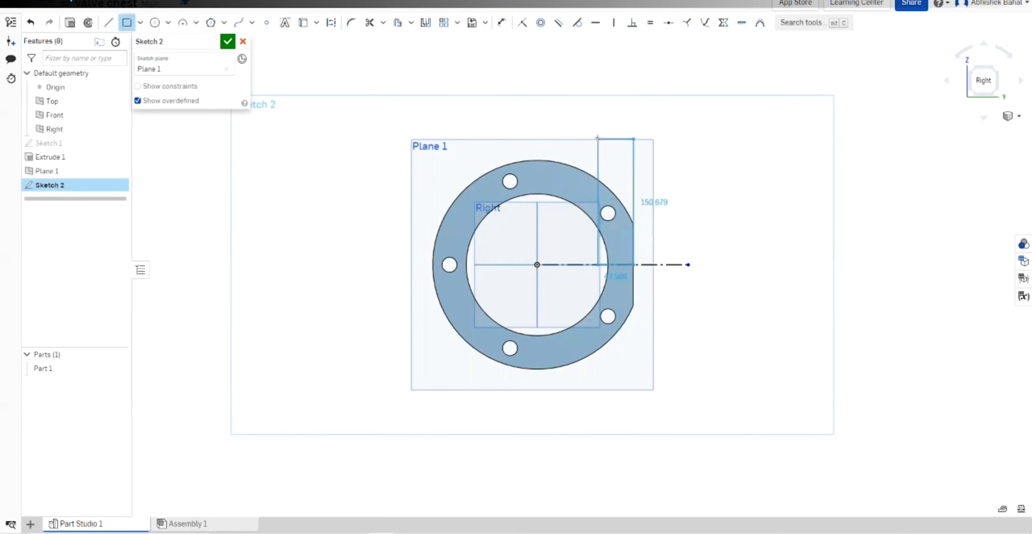
click(596, 120)
scroll(653, 230, up, 2)
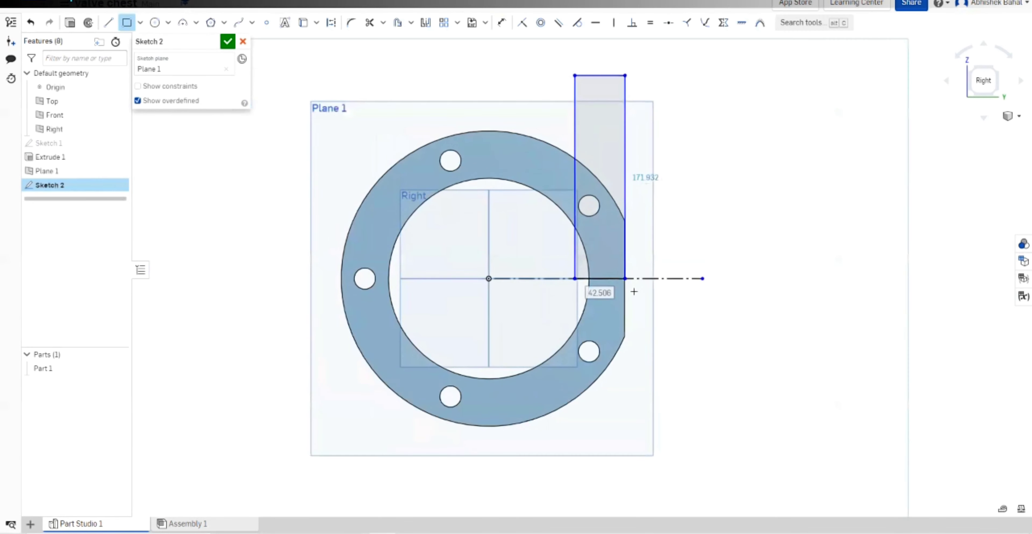
Make the rectangle's lower outer corner coincident with the flange's flat edge.
scroll(633, 291, up, 5)
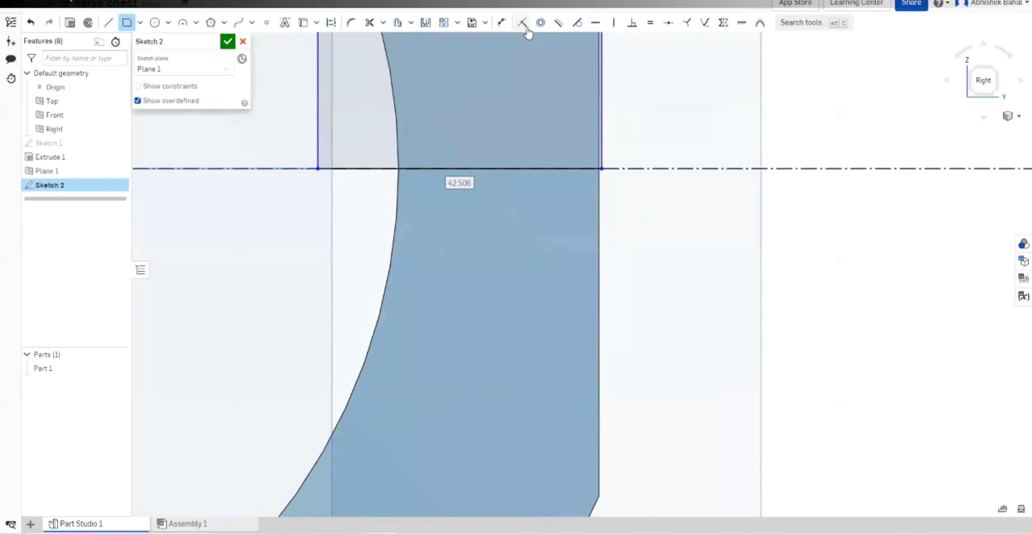
click(522, 22)
scroll(601, 173, up, 3)
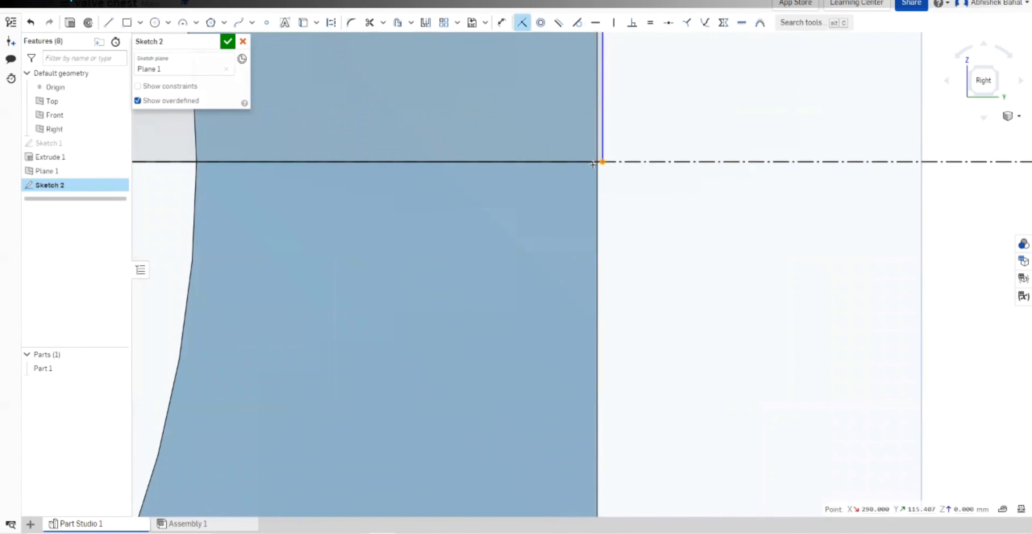
scroll(594, 163, up, 2)
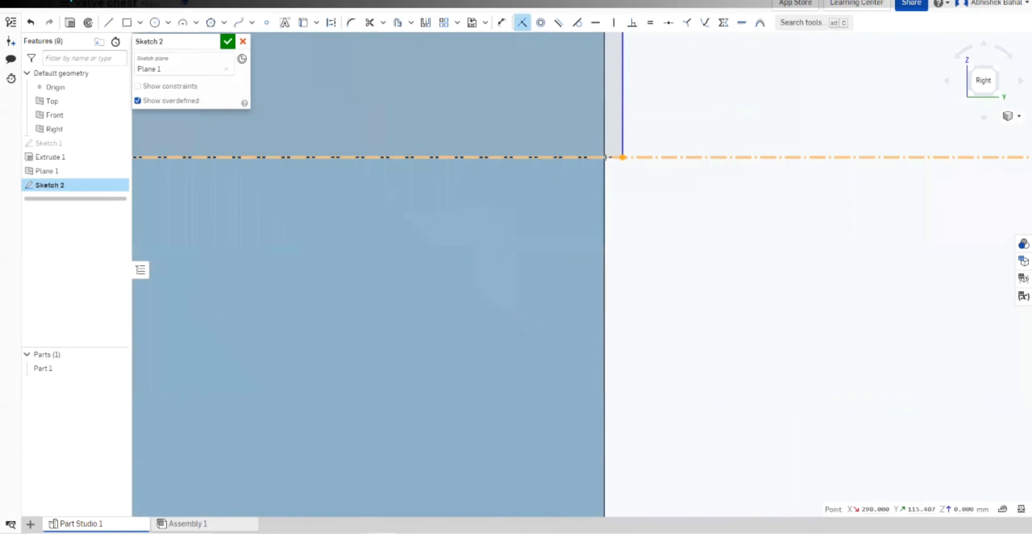
scroll(602, 157, up, 4)
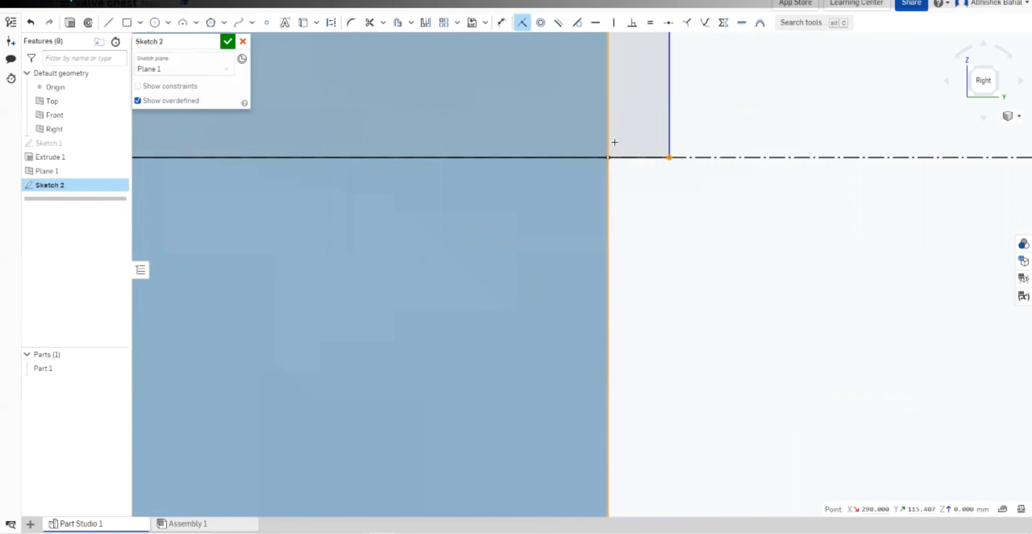
scroll(608, 155, down, 5)
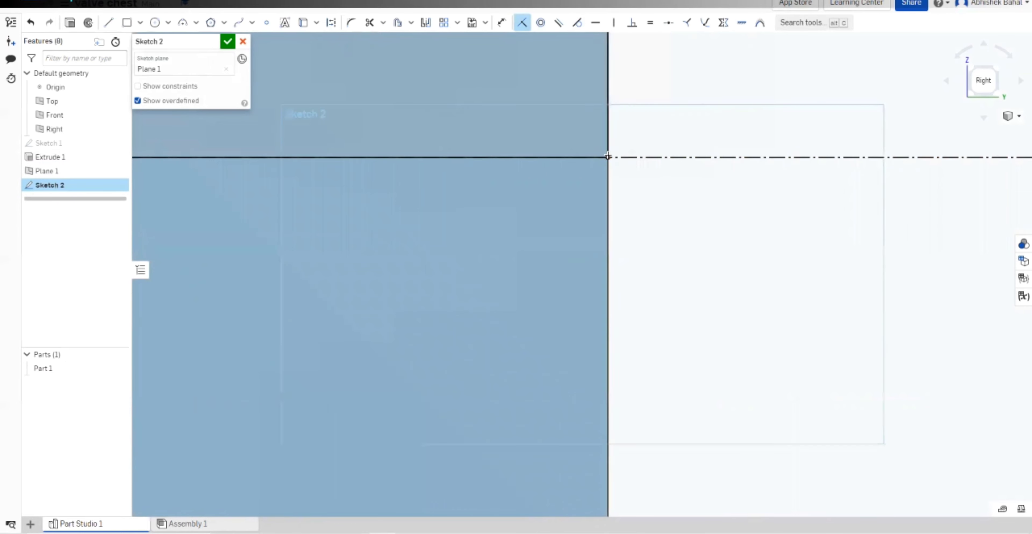
scroll(607, 155, down, 5)
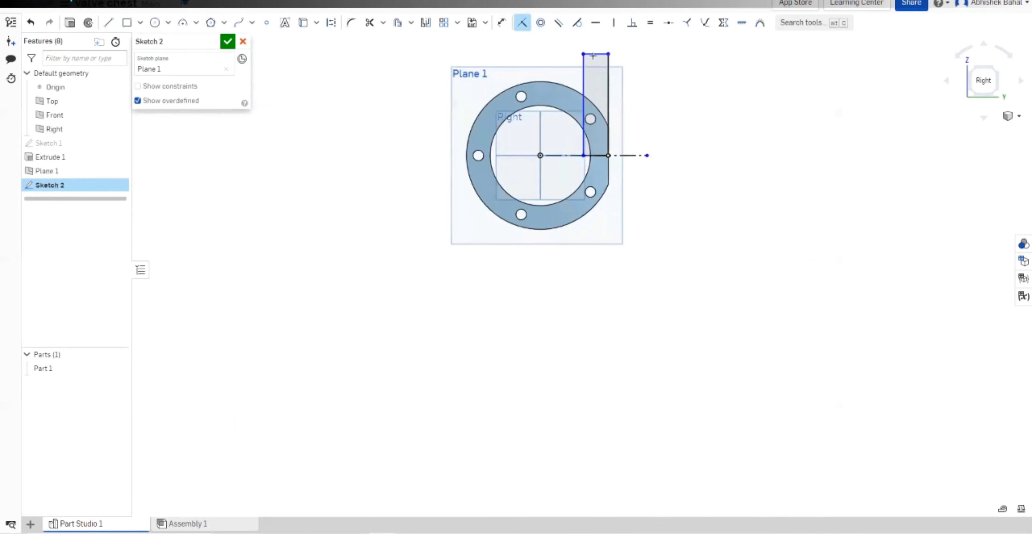
Dimension the rectangle's height from the construction line to its upper edge as 110 mm.
scroll(593, 56, up, 3)
click(501, 23)
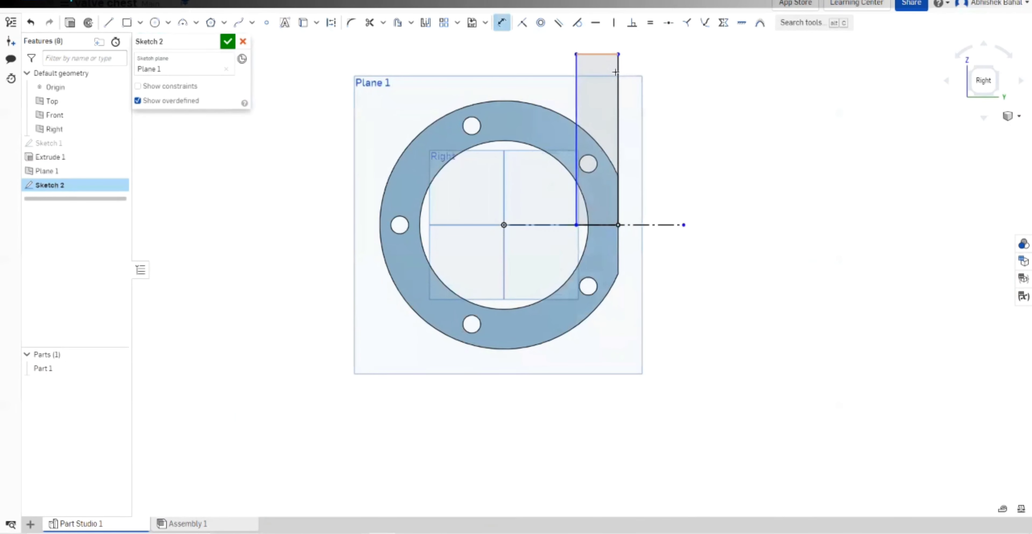
click(657, 225)
click(716, 107)
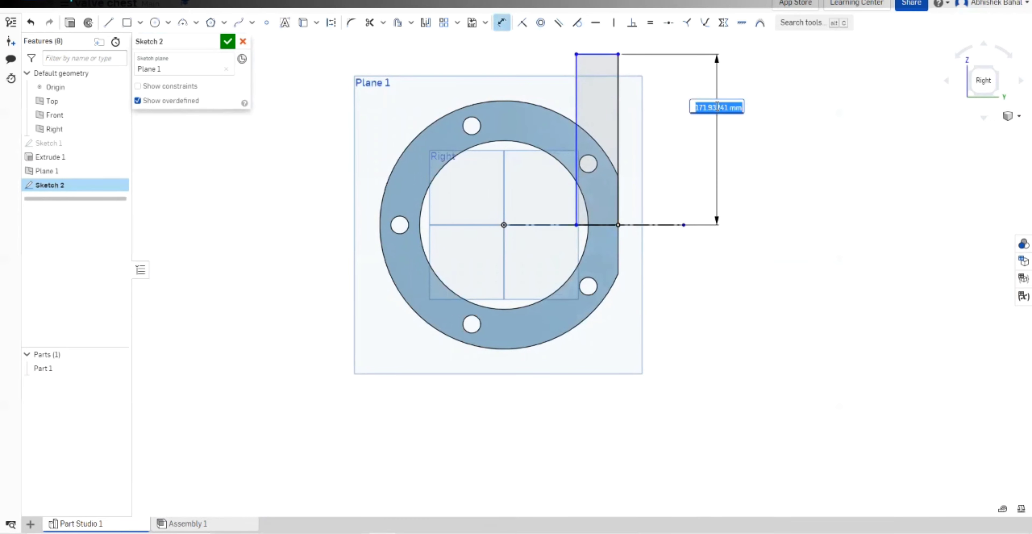
text(110)
key(Return)
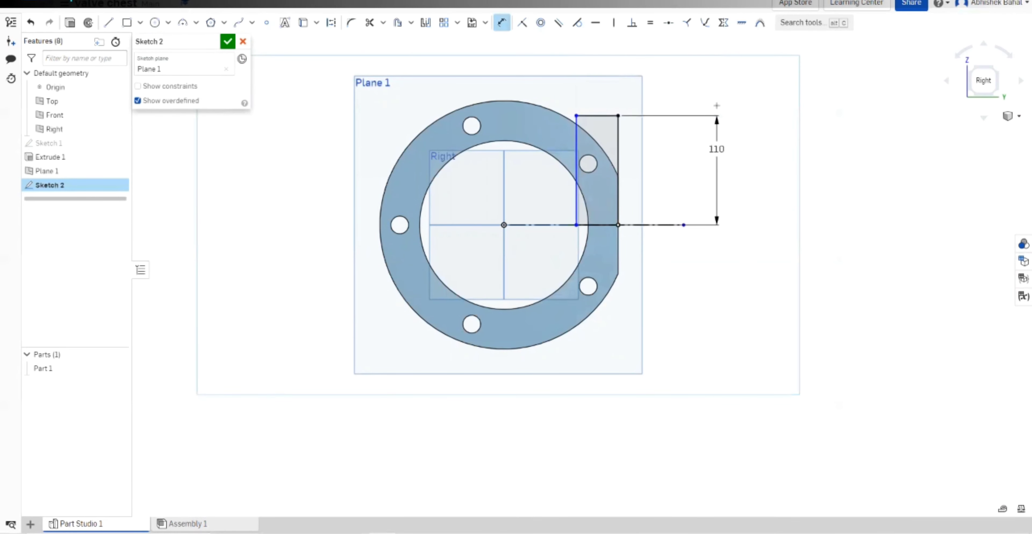
Dimension the rectangle's upper edge and set its width to 115 mm.
click(595, 115)
click(604, 85)
text(11)
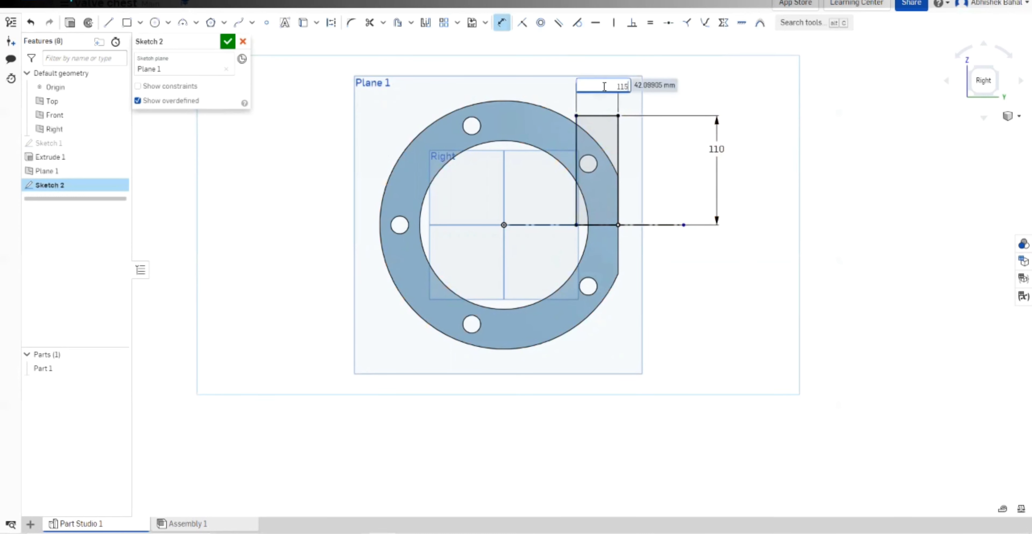
text(5)
key(Return)
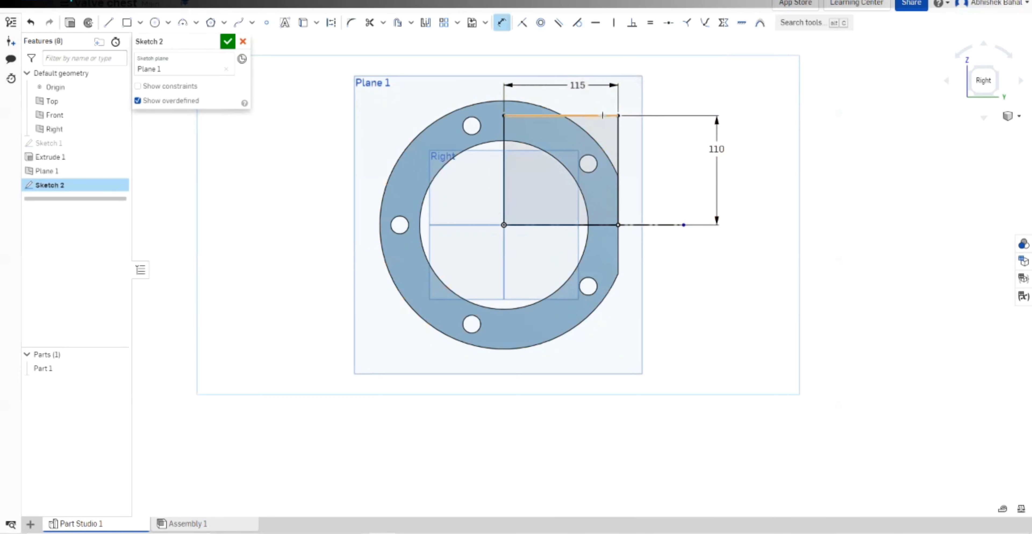
Mirror the 115 by 110 mm rectangle's edges about the horizontal construction line.
scroll(577, 92, down, 2)
scroll(551, 68, up, 1)
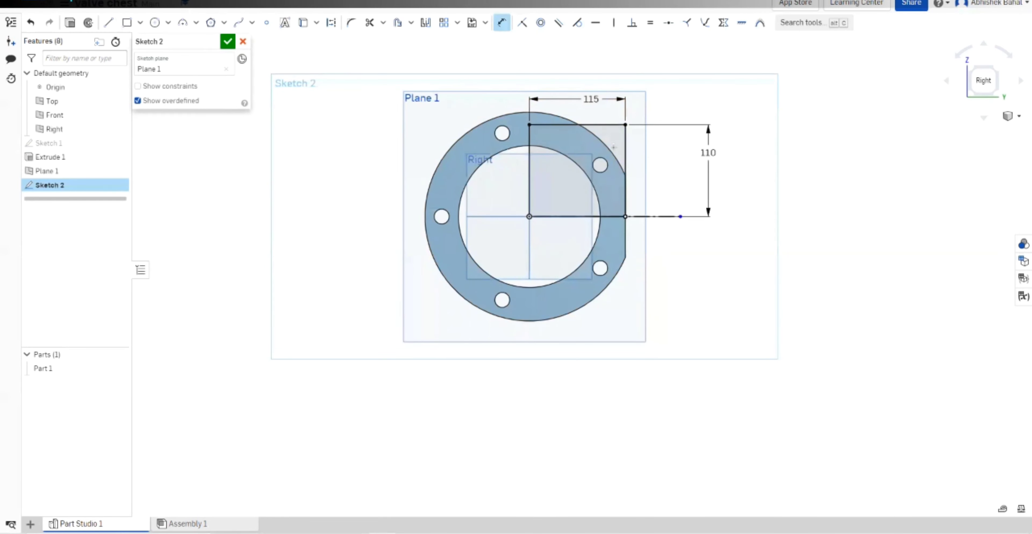
click(427, 24)
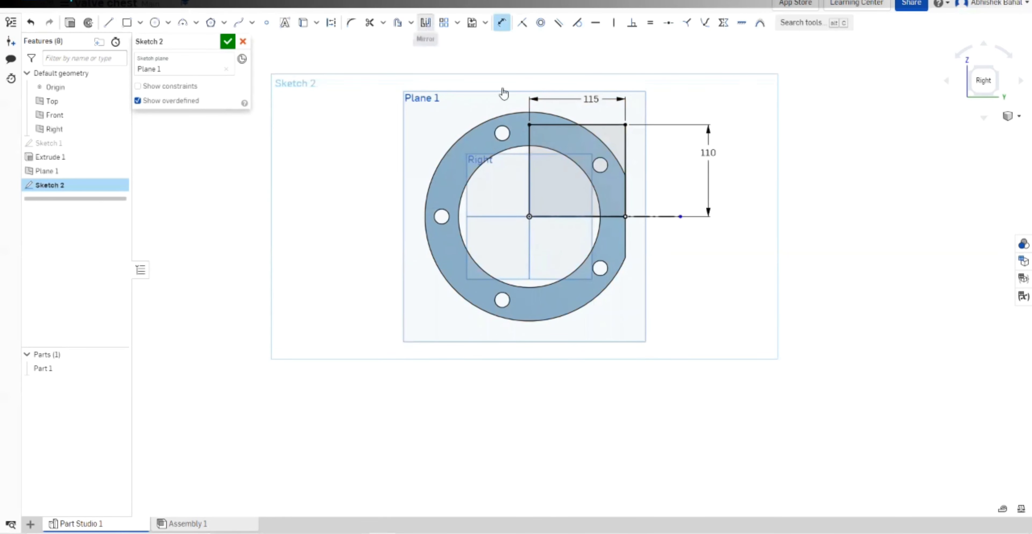
click(572, 216)
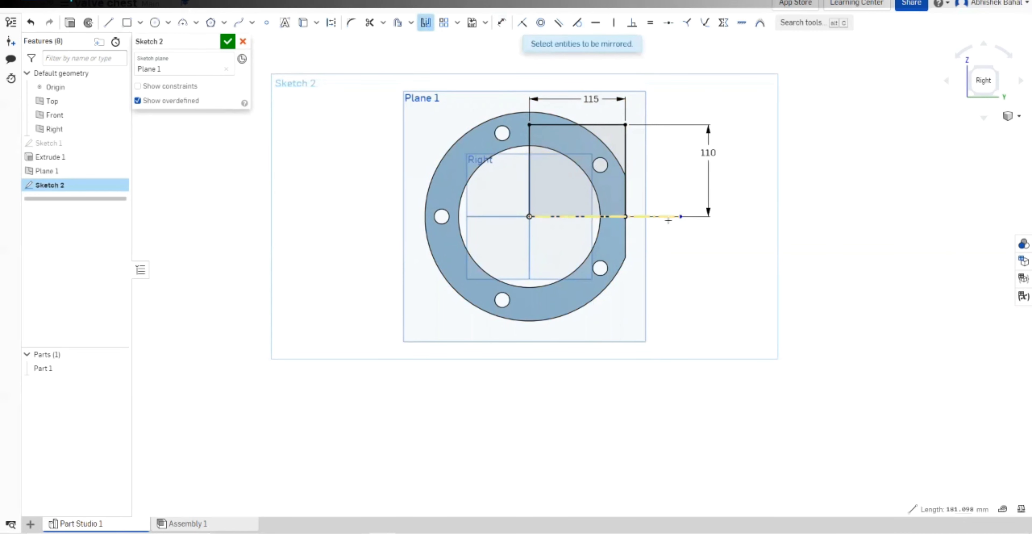
click(625, 144)
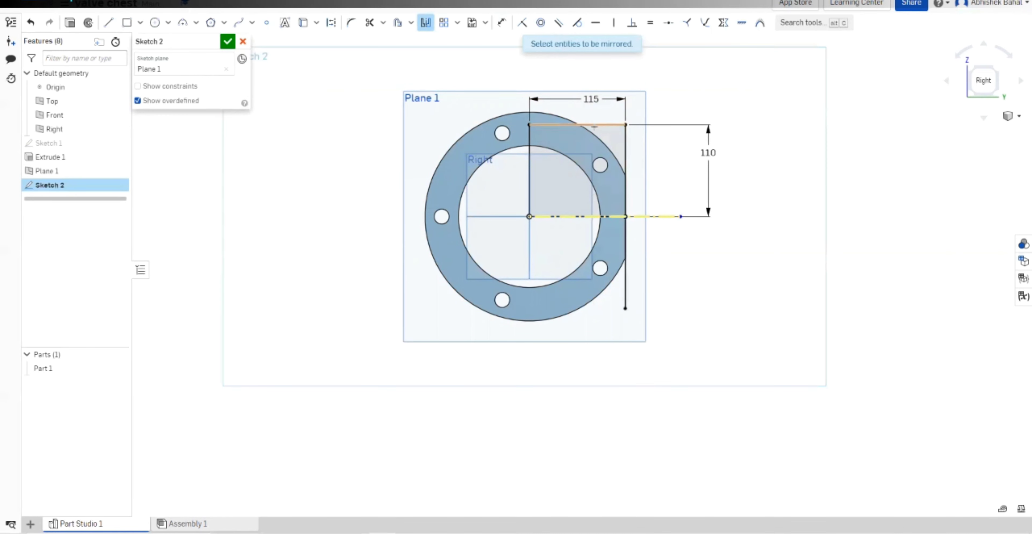
click(538, 149)
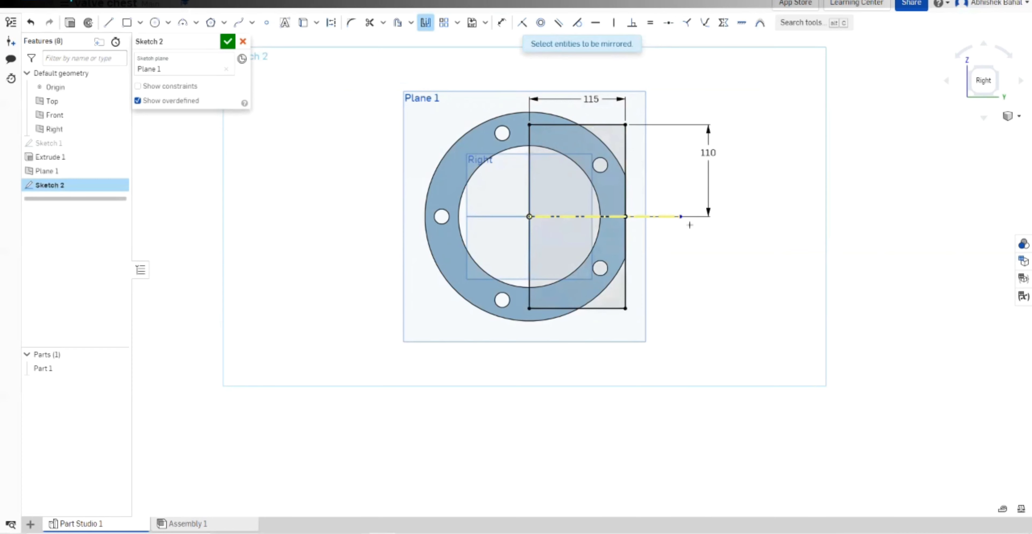
key(Escape)
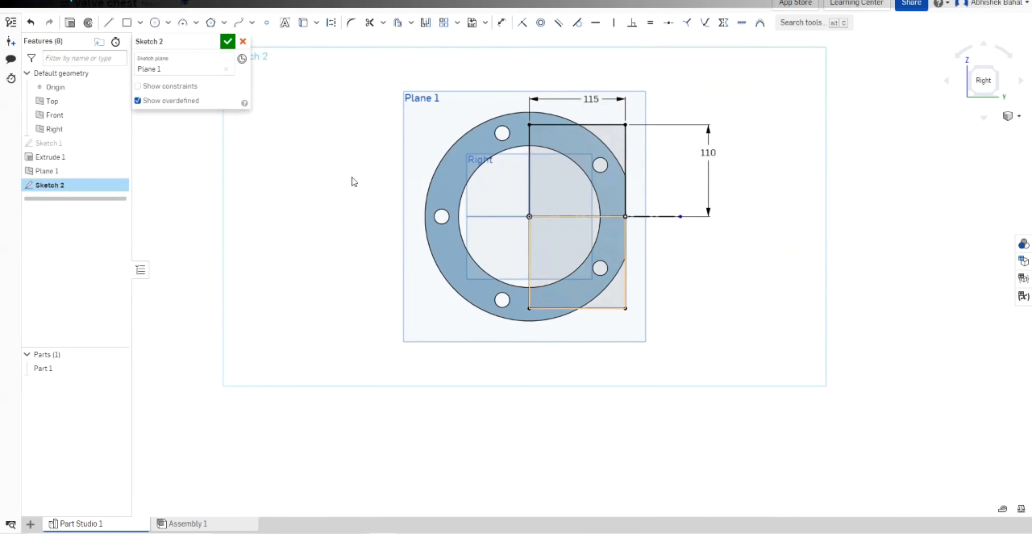
Draw a 110 mm radius centre-point arc about the origin, joining the profile's lower and upper inner corners on the side away from the rectangle.
click(164, 42)
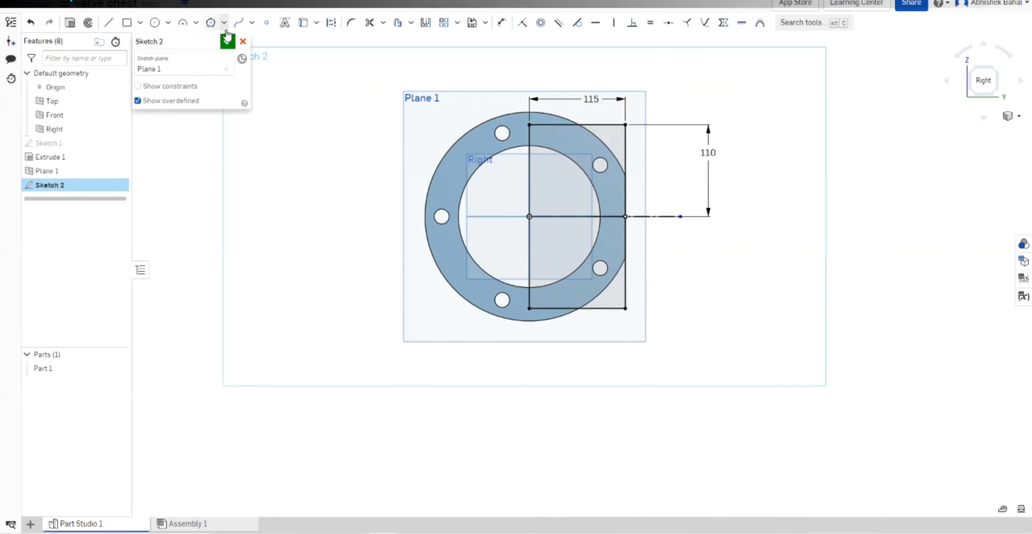
click(196, 22)
click(216, 77)
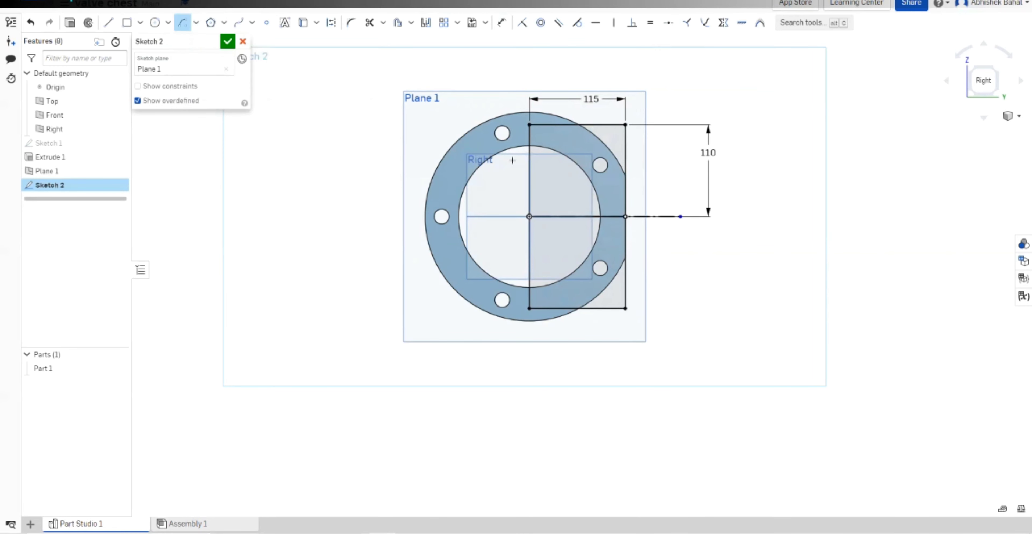
click(529, 216)
click(527, 307)
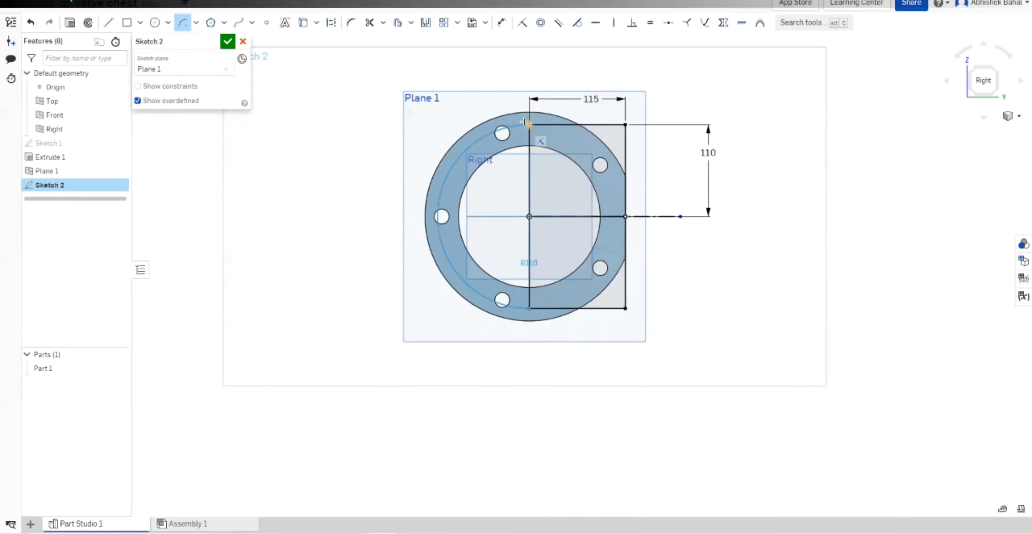
click(529, 125)
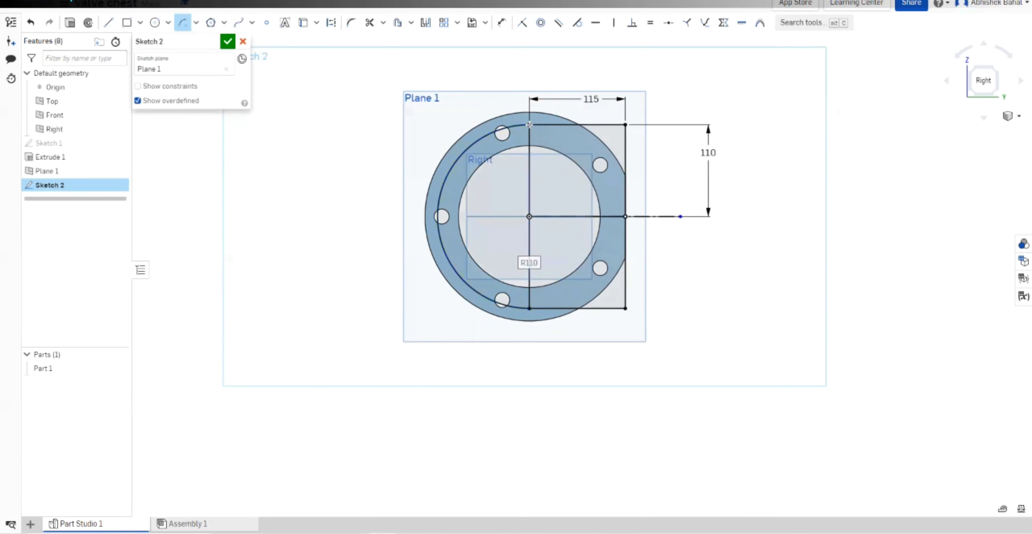
key(Escape)
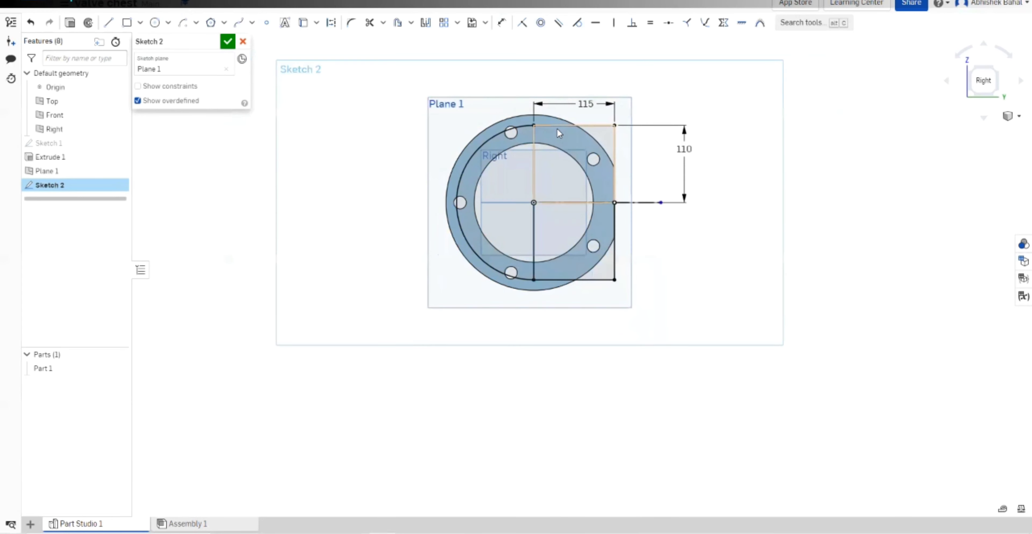
Trim both vertical segments through the origin to leave a closed D-shaped outline, and finish the sketch.
scroll(558, 128, down, 1)
scroll(558, 128, up, 1)
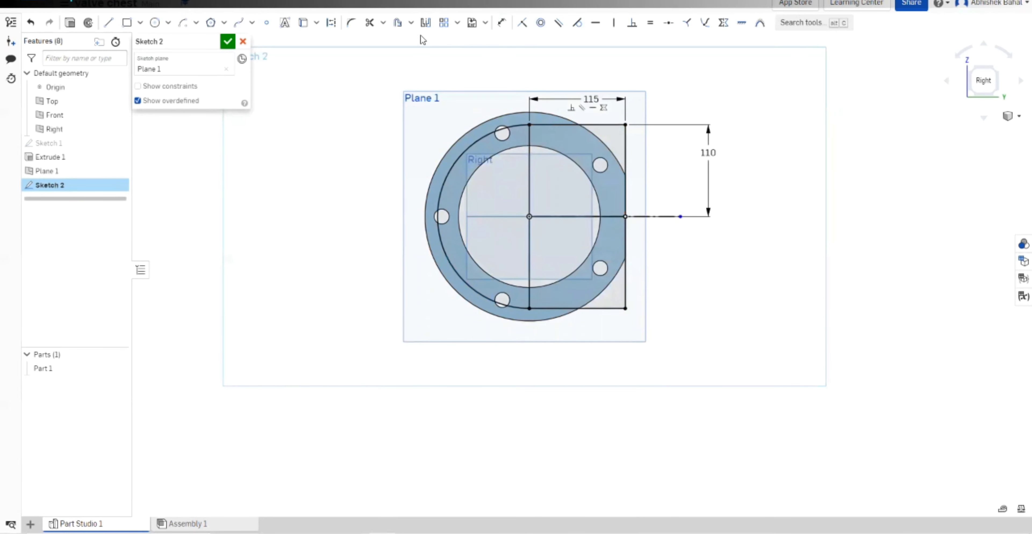
click(370, 24)
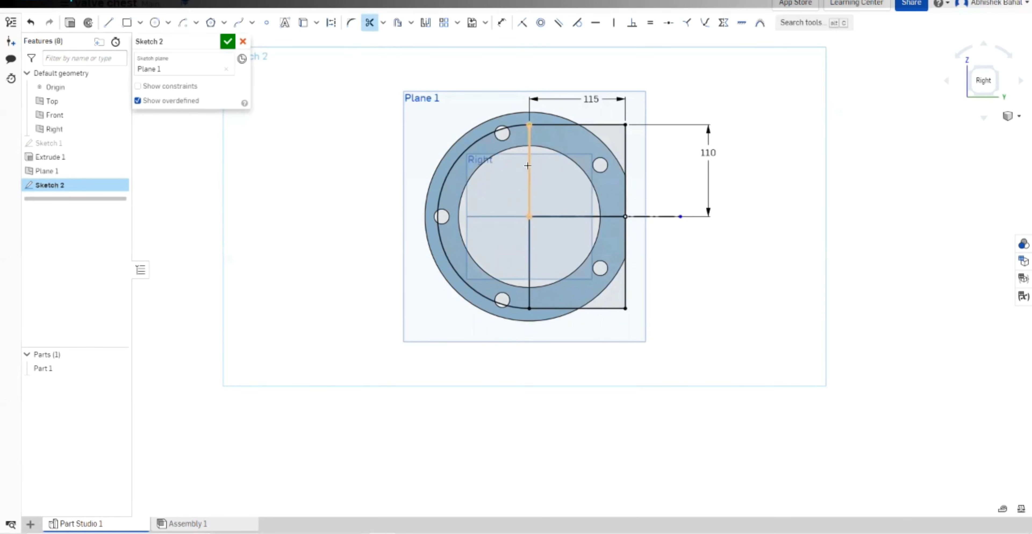
click(527, 166)
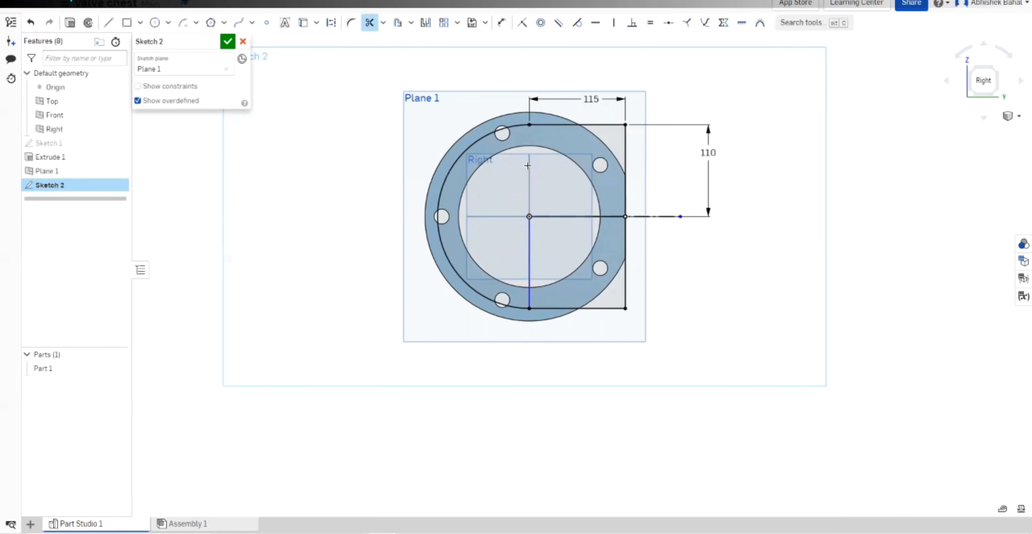
click(528, 240)
key(Escape)
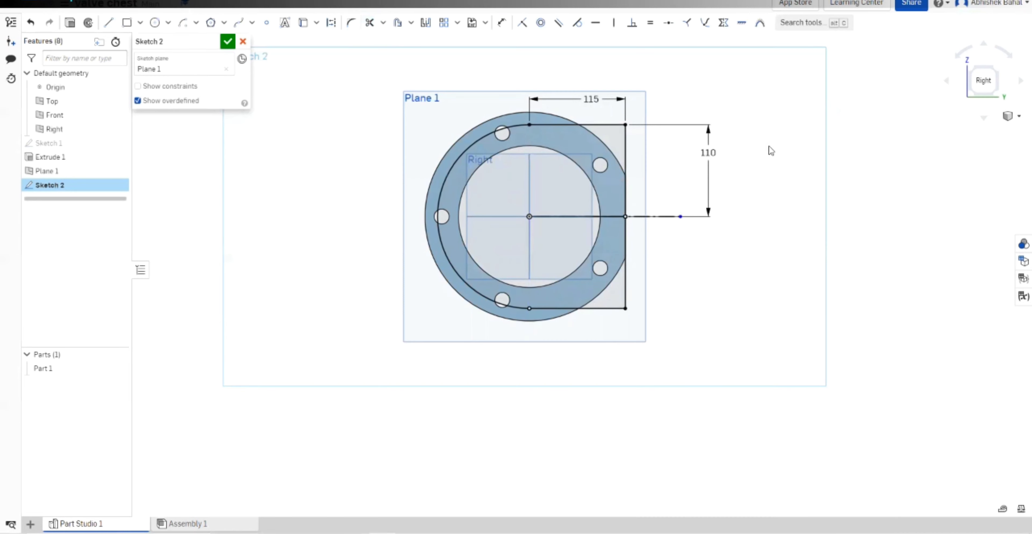
click(227, 41)
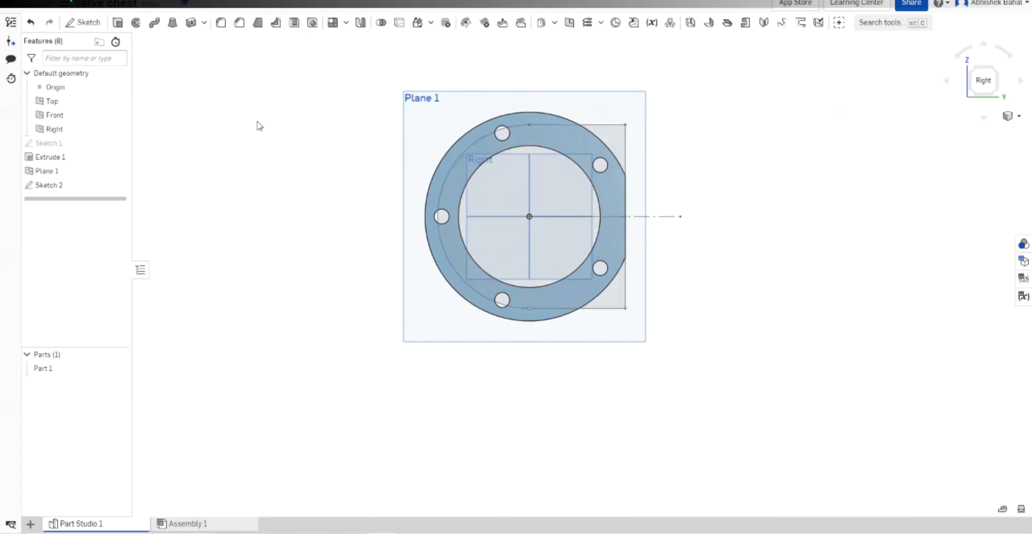
Extrude the D-shaped profile 95 mm as a new solid, away from the flange.
click(117, 22)
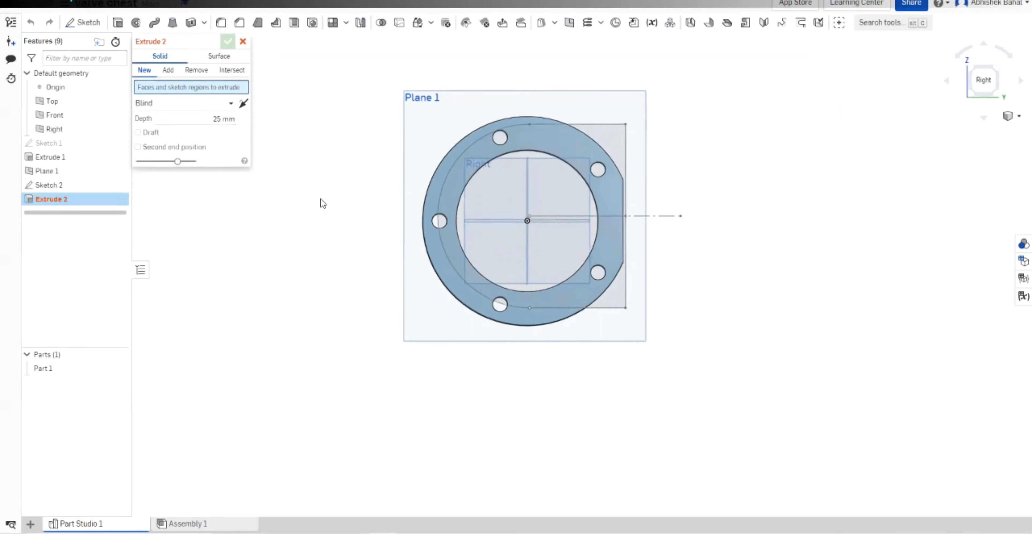
right_drag(321, 200, 514, 176)
click(559, 180)
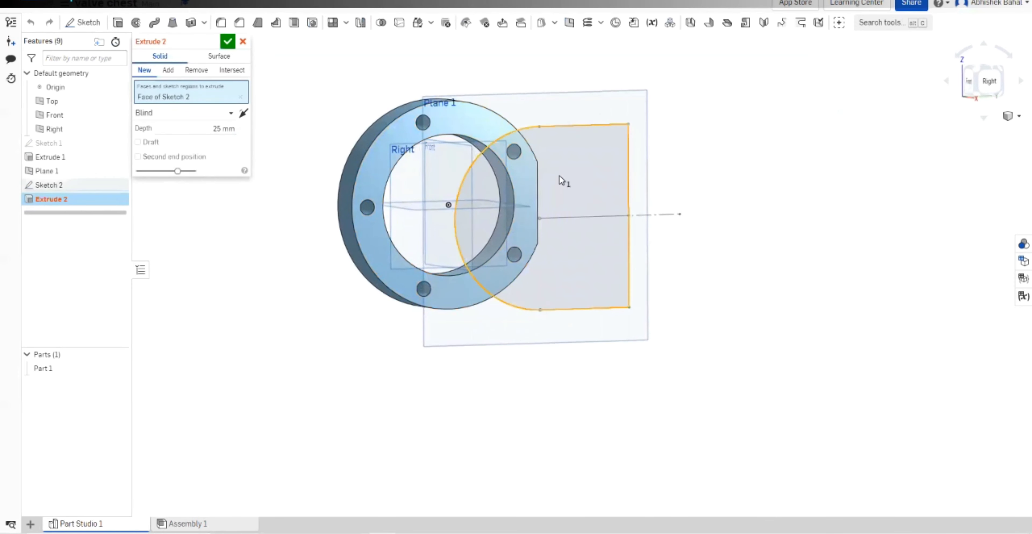
right_drag(234, 354, 258, 352)
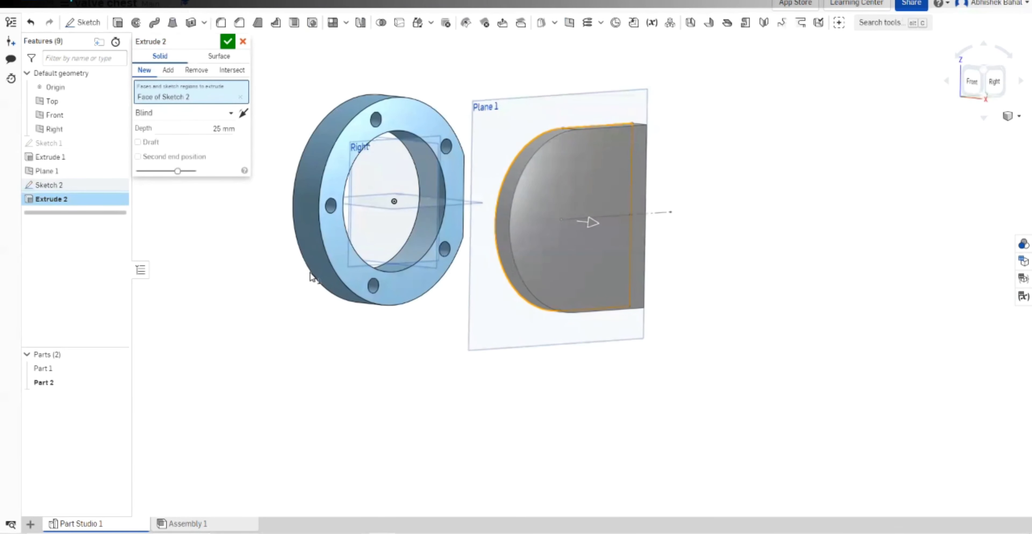
click(236, 132)
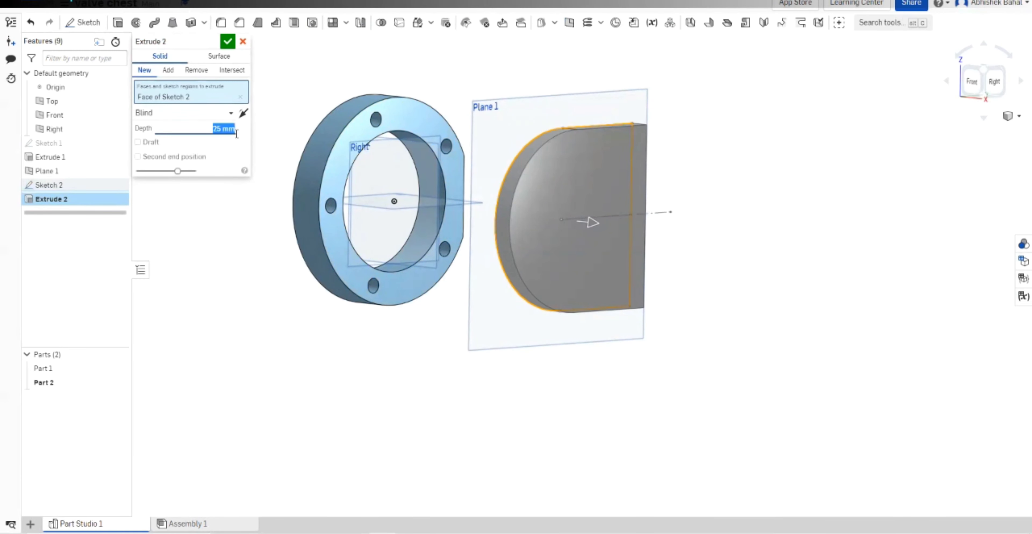
text(95)
key(Return)
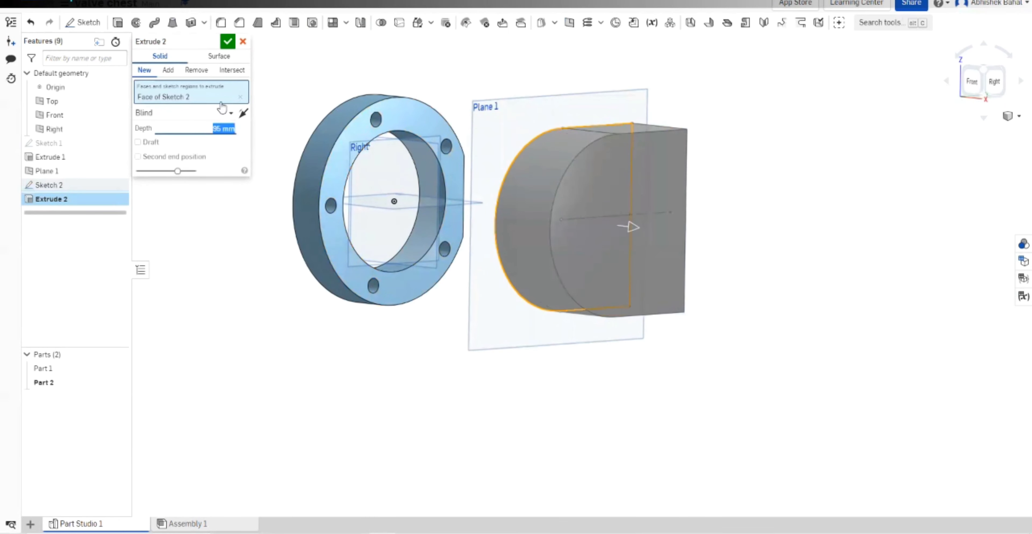
click(228, 42)
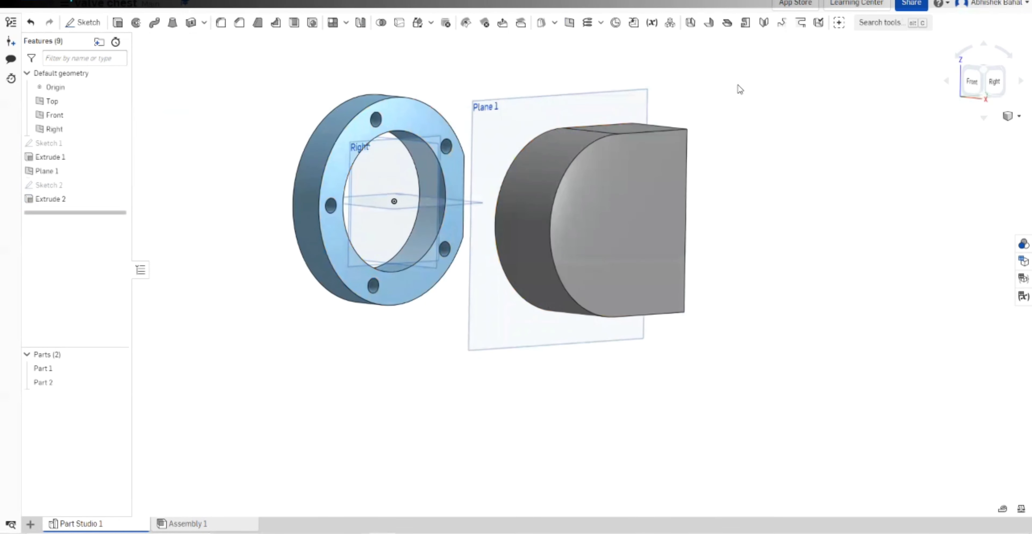
Start a sketch on the D-shaped block's outer face and draw a circle about 111 mm in diameter centred on the origin.
right_drag(719, 207, 704, 212)
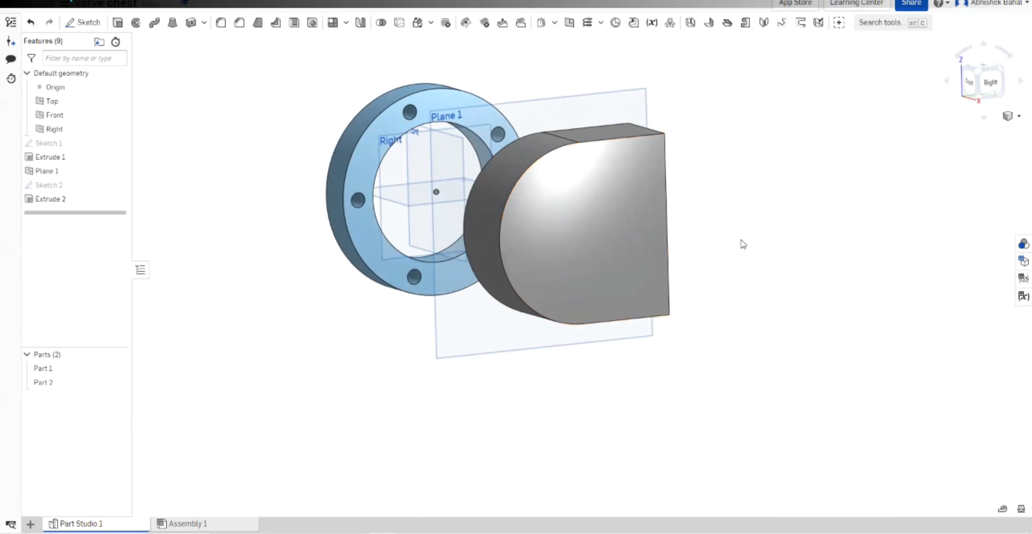
click(570, 255)
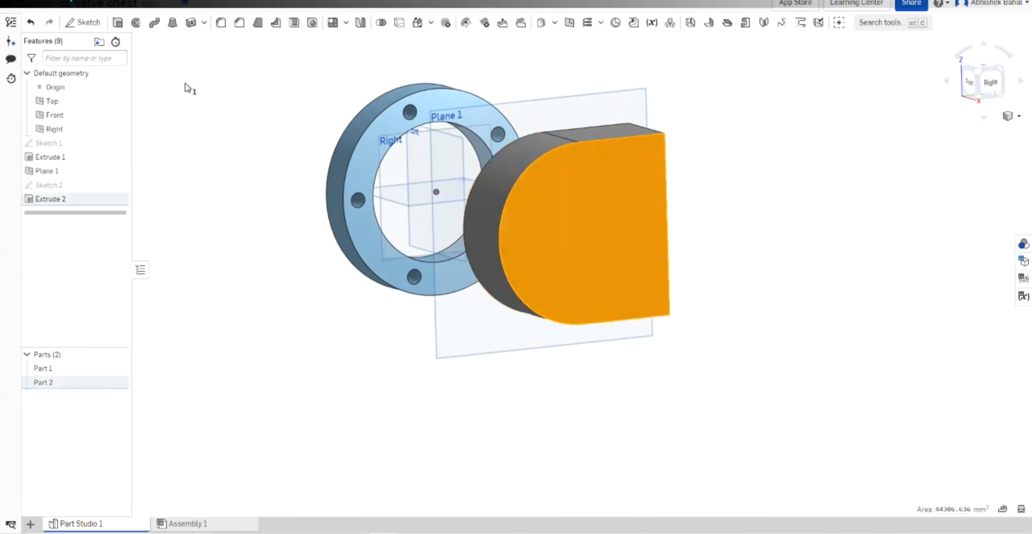
click(82, 22)
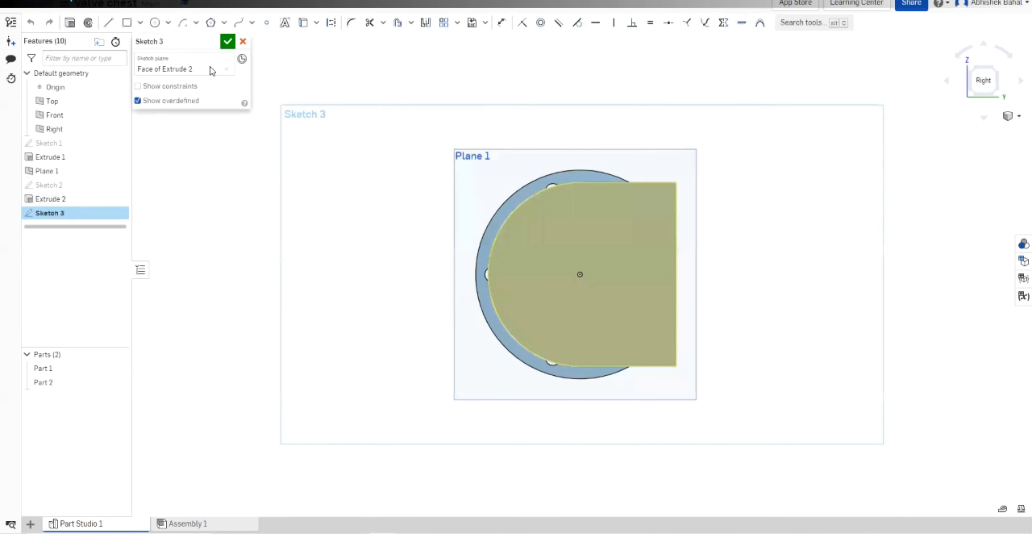
click(155, 22)
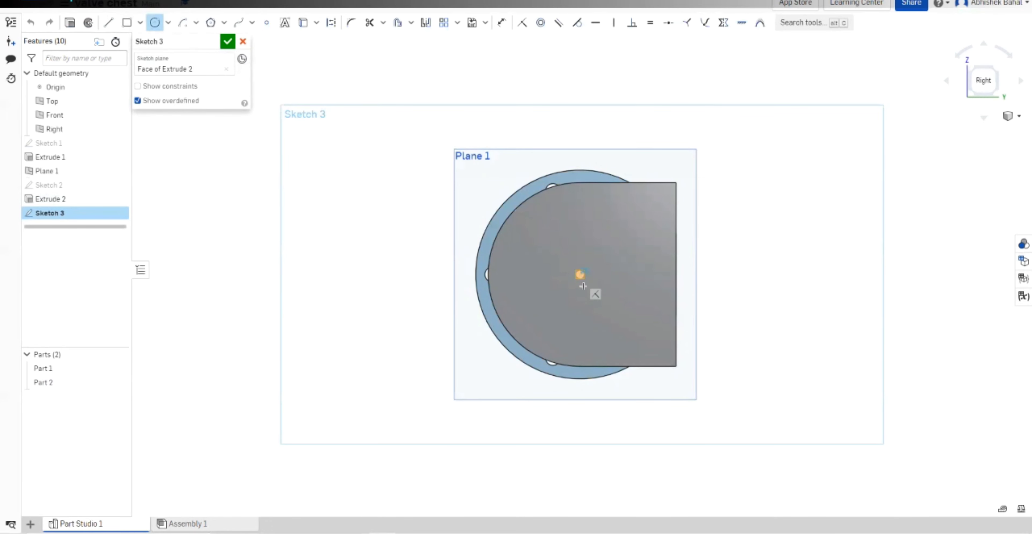
click(583, 286)
click(596, 313)
Dimension the circle's diameter as 130 mm and finish the sketch.
click(501, 23)
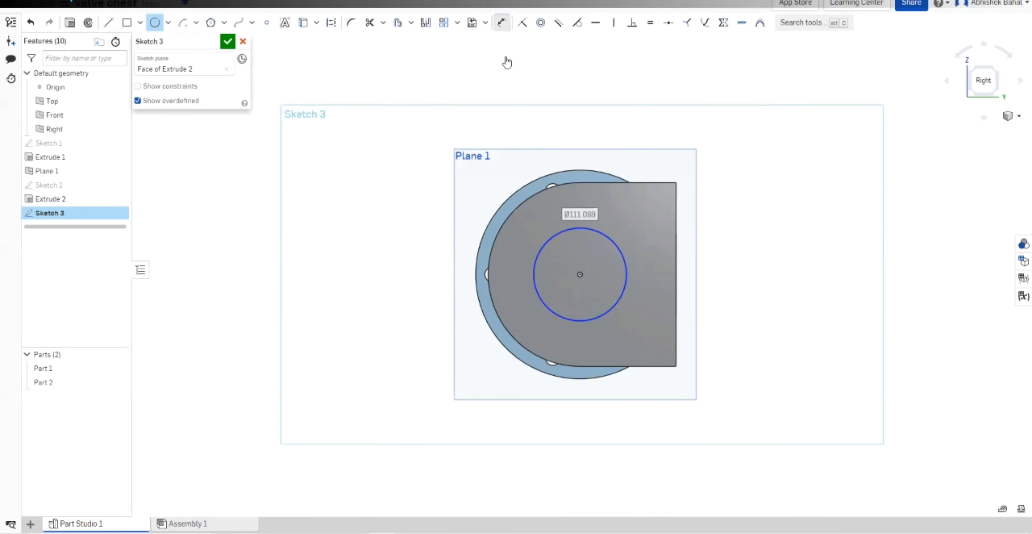
click(563, 235)
click(592, 83)
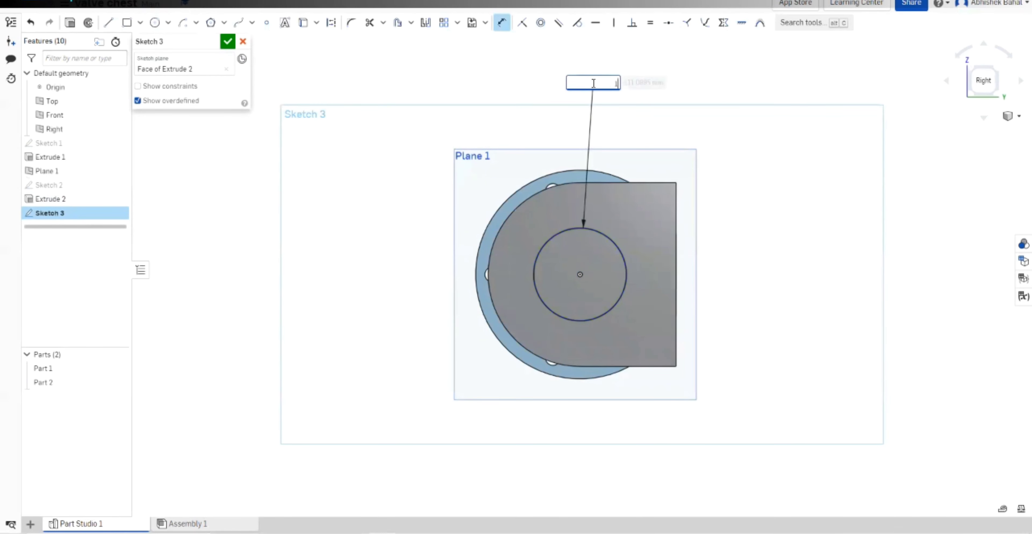
text(130)
key(Return)
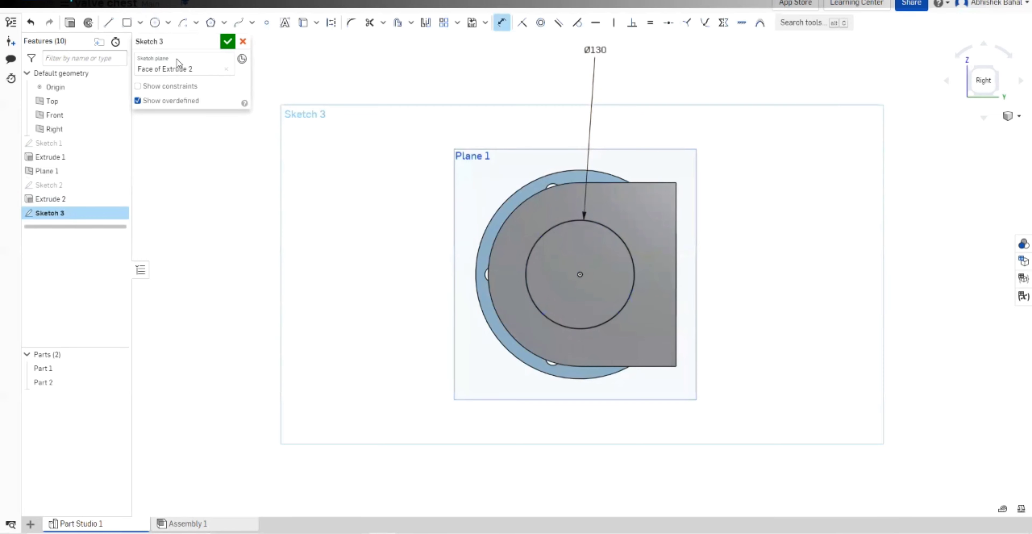
click(228, 41)
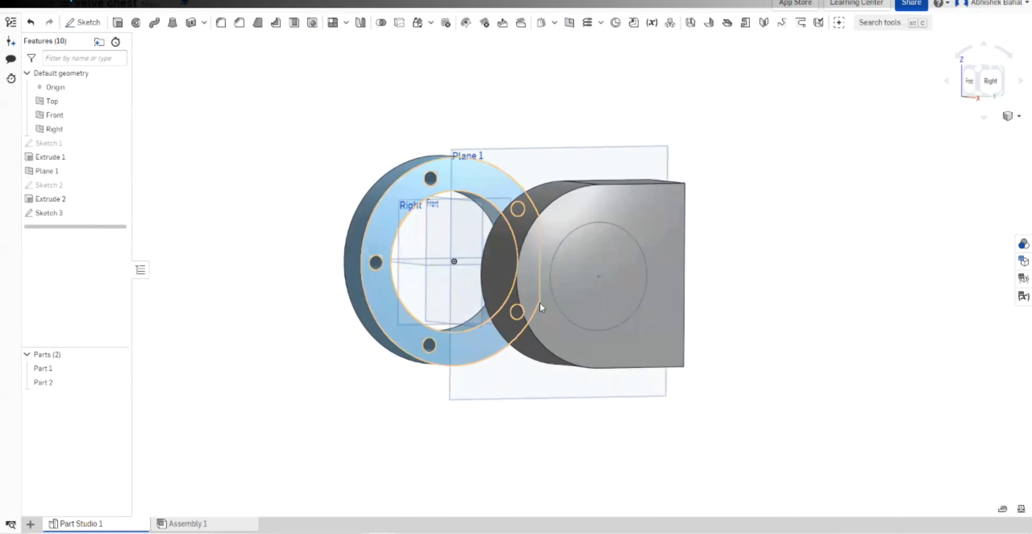
Cut the 130 mm circle through the D-shaped block with a Remove extrude about 466 mm deep towards the flange, and switch to the isometric view.
click(119, 22)
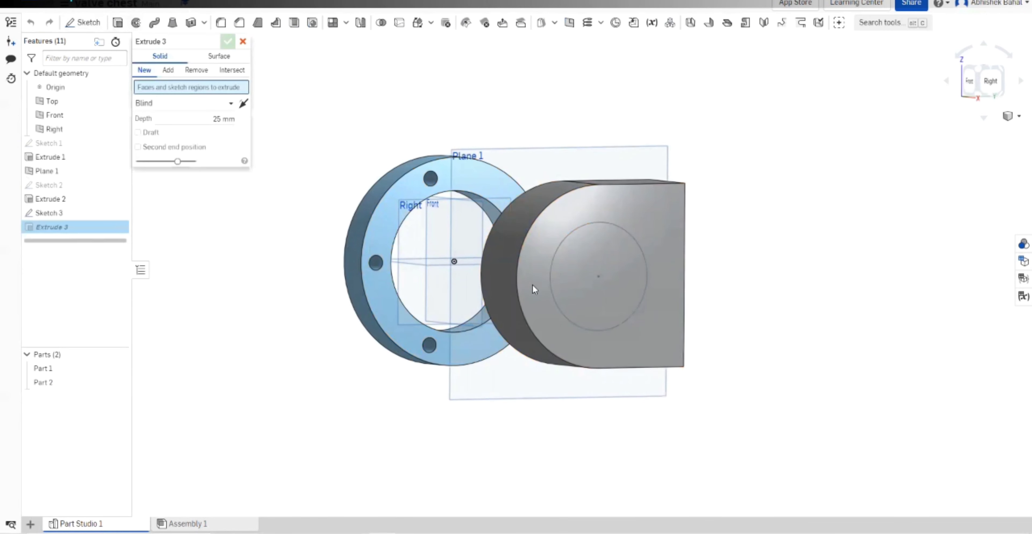
click(577, 240)
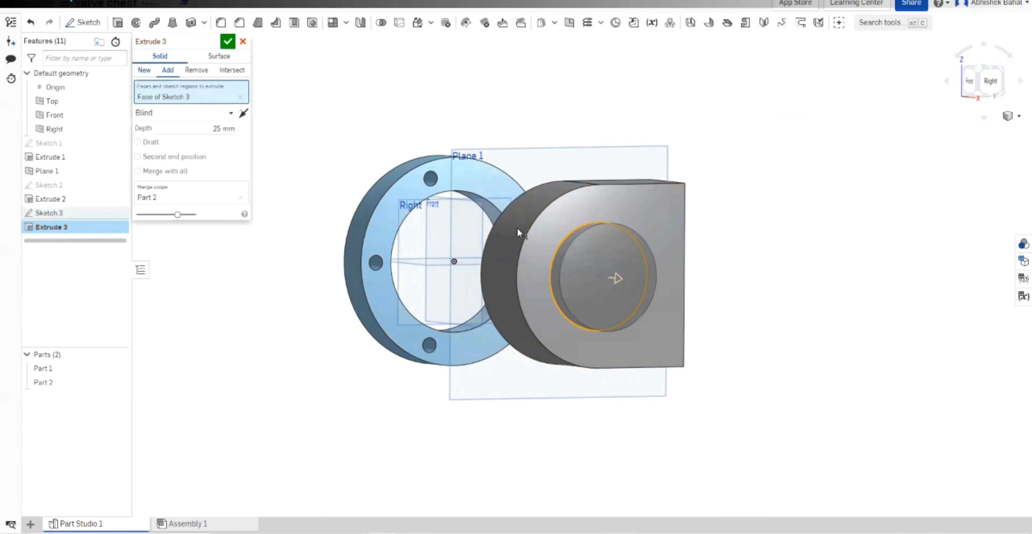
click(196, 70)
right_drag(329, 86, 375, 88)
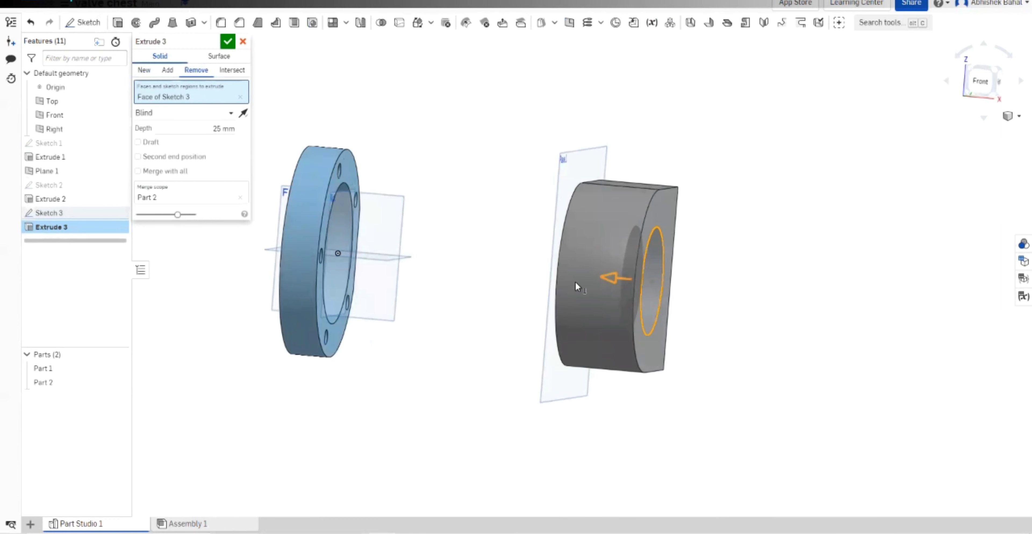
drag(575, 286, 241, 270)
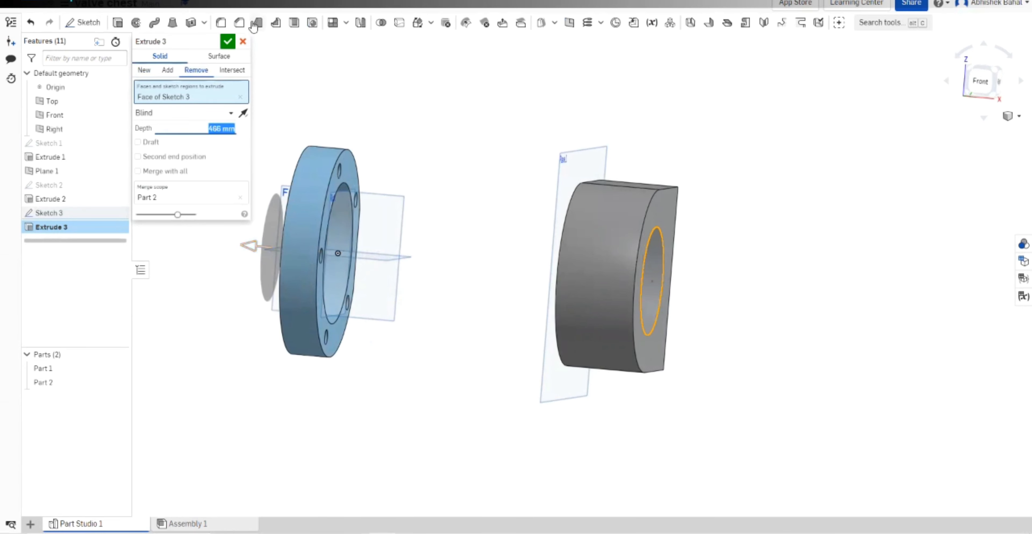
click(227, 40)
key(shift+7)
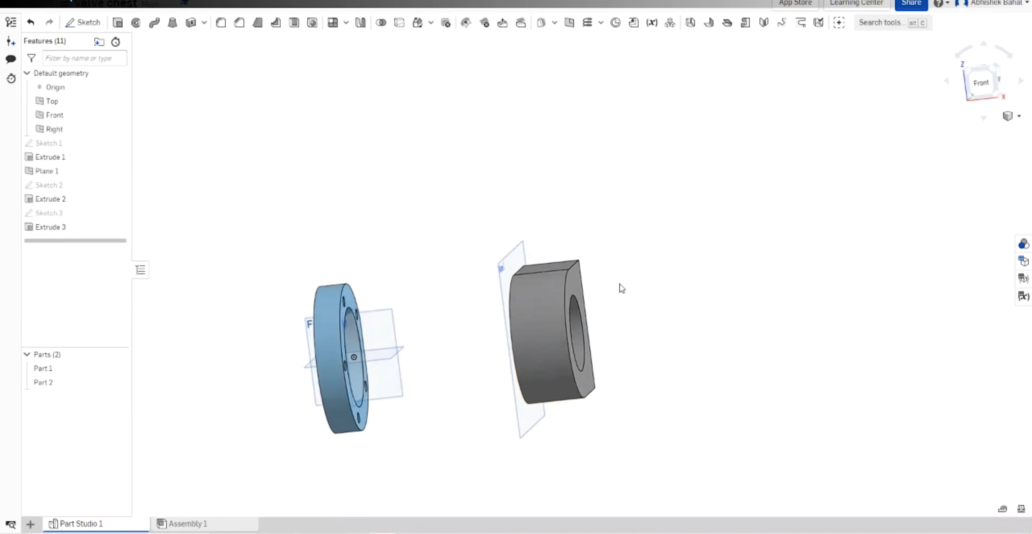
Extrude the D-shaped block's flange-side face up to the flange's facing face as a new solid.
right_drag(617, 288, 295, 334)
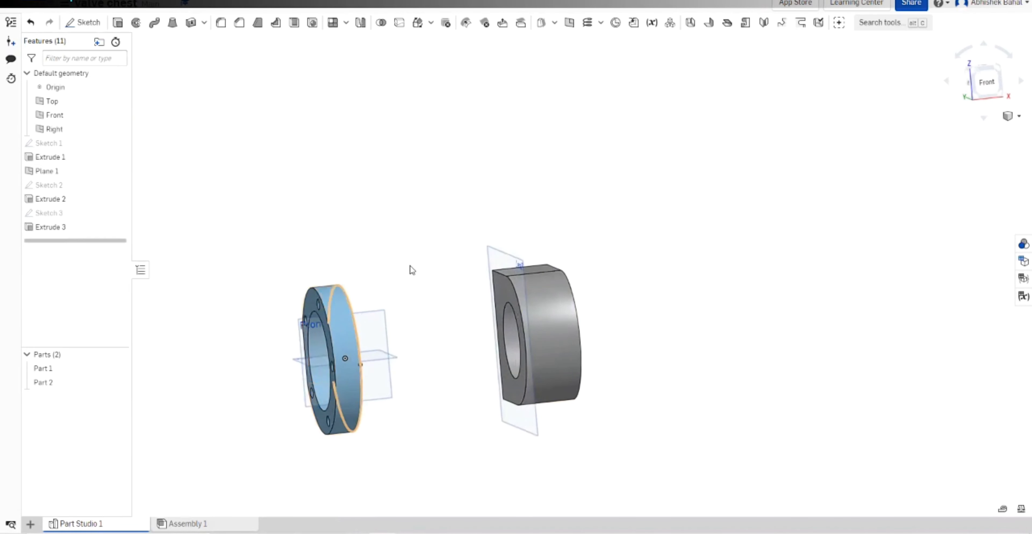
mouse_move(410, 269)
right_down()
mouse_move(435, 270)
mouse_move(422, 278)
right_up()
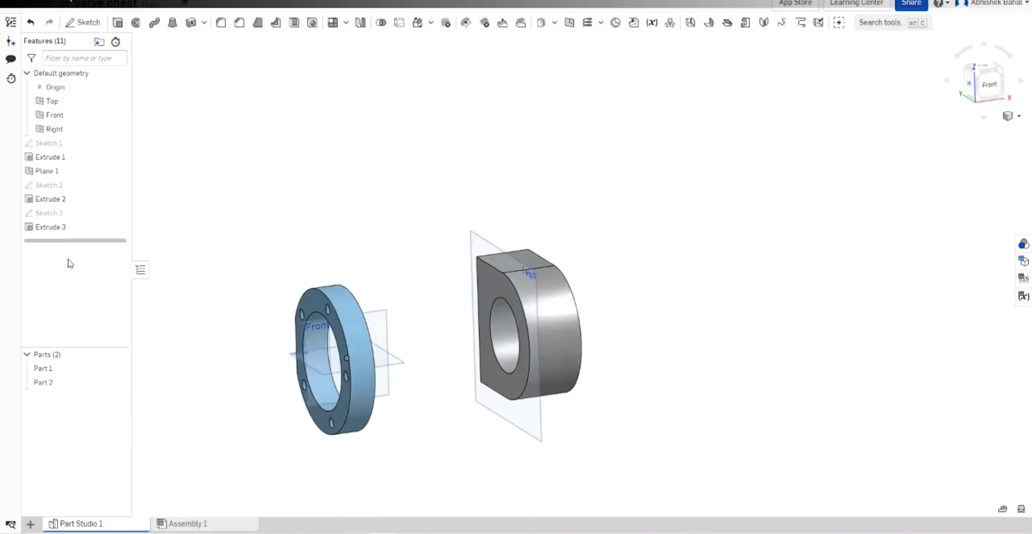
click(496, 285)
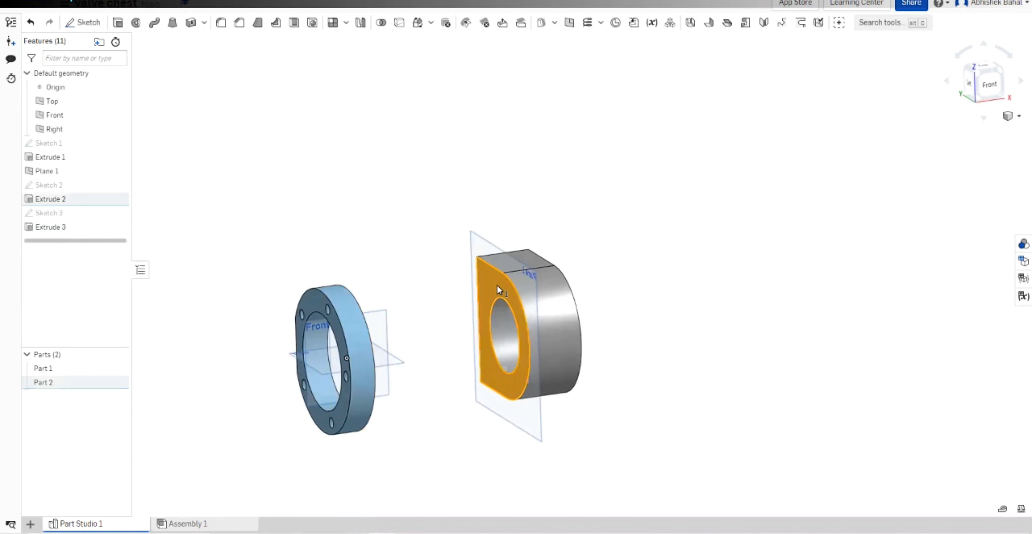
click(117, 23)
right_drag(564, 202, 533, 212)
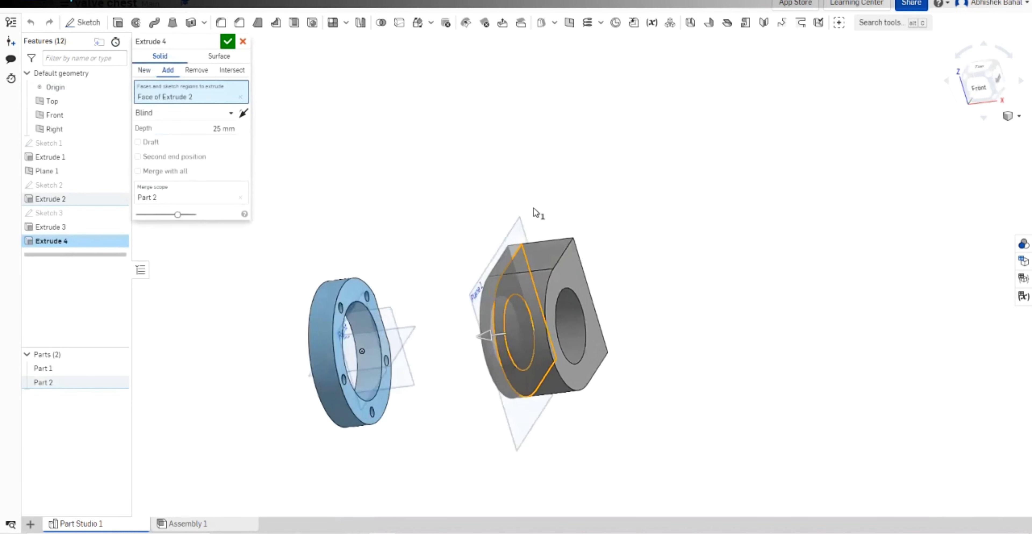
click(207, 112)
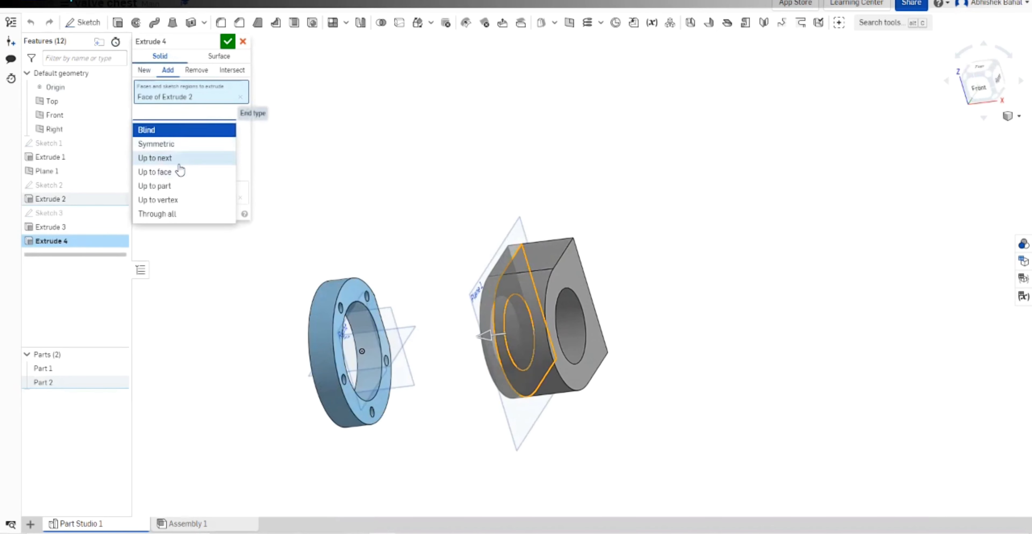
click(179, 173)
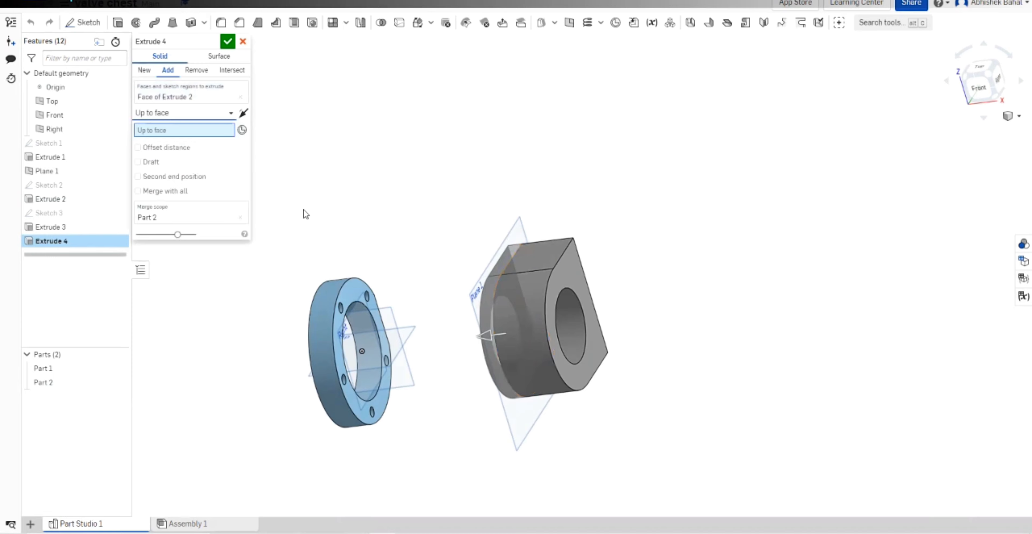
click(345, 294)
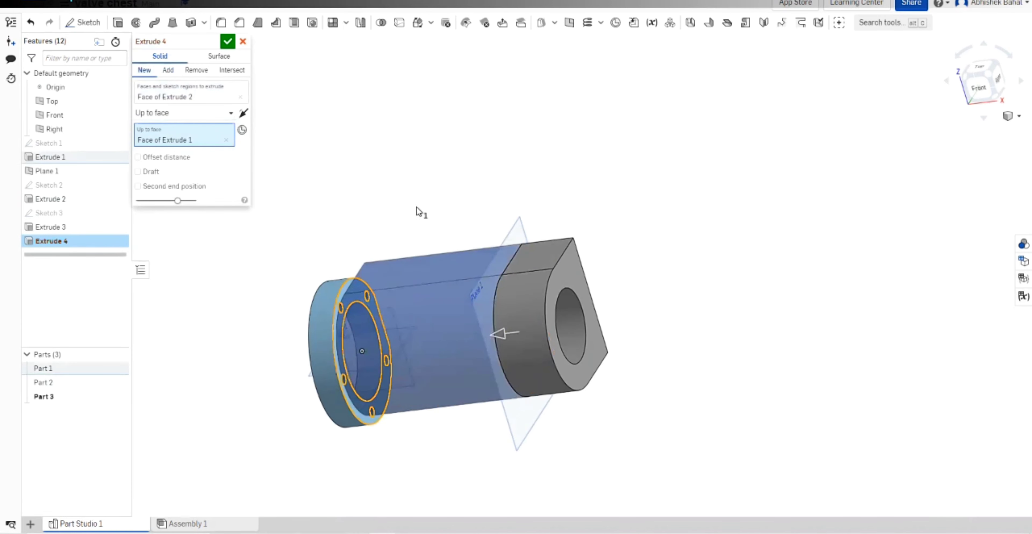
right_drag(417, 209, 436, 181)
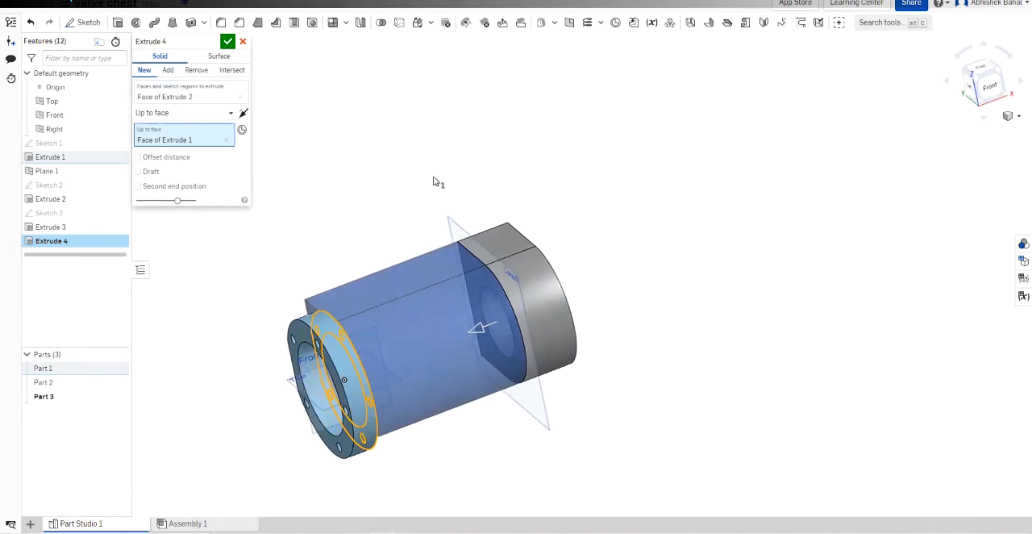
click(223, 42)
Create a mid plane between the D-shaped block's outer end face and the flange's outer face.
mouse_move(698, 199)
right_down()
mouse_move(626, 222)
mouse_move(612, 235)
mouse_move(622, 249)
mouse_move(659, 213)
mouse_move(642, 221)
mouse_move(714, 196)
mouse_move(643, 208)
mouse_move(658, 218)
mouse_move(691, 210)
mouse_move(686, 191)
right_up()
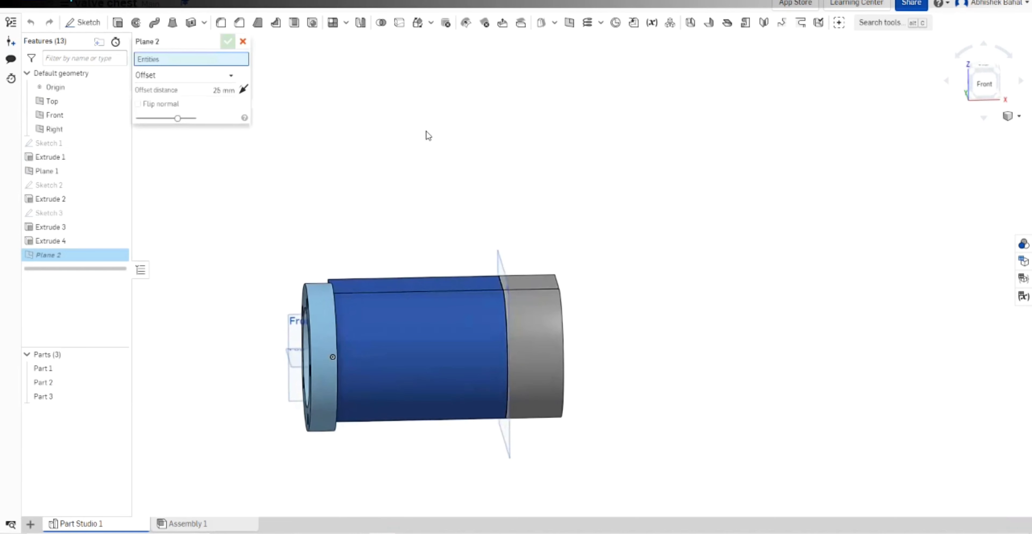
click(202, 78)
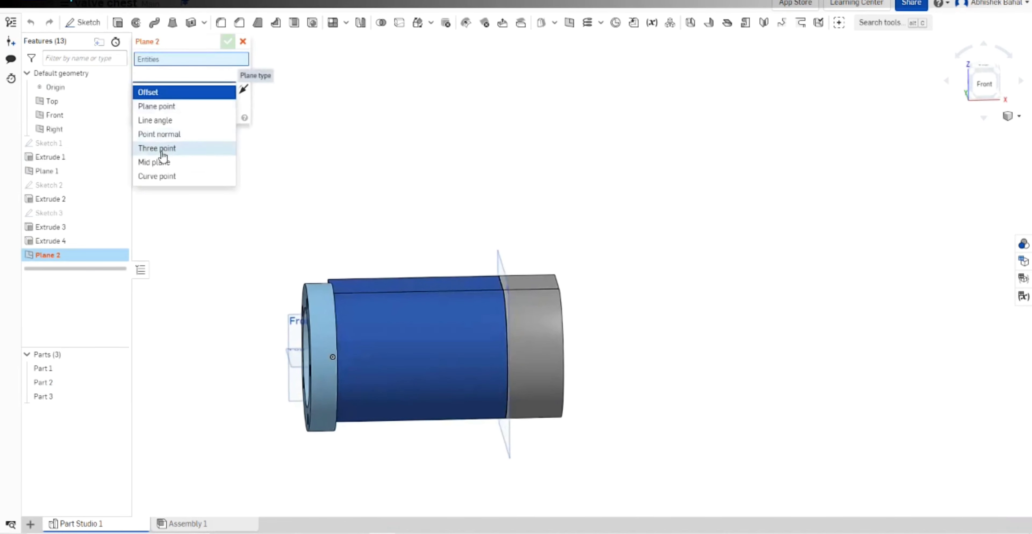
click(160, 162)
right_drag(702, 140, 679, 155)
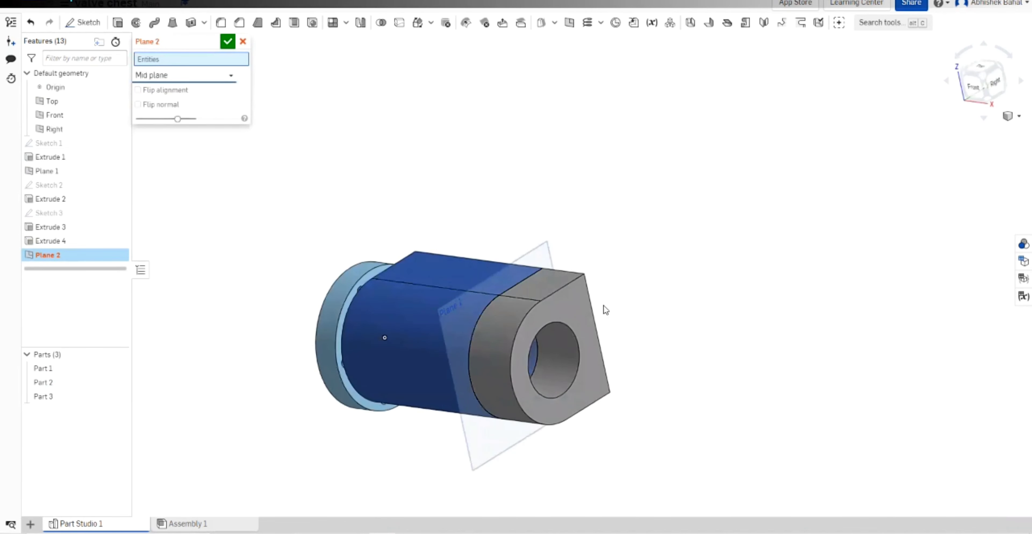
click(580, 314)
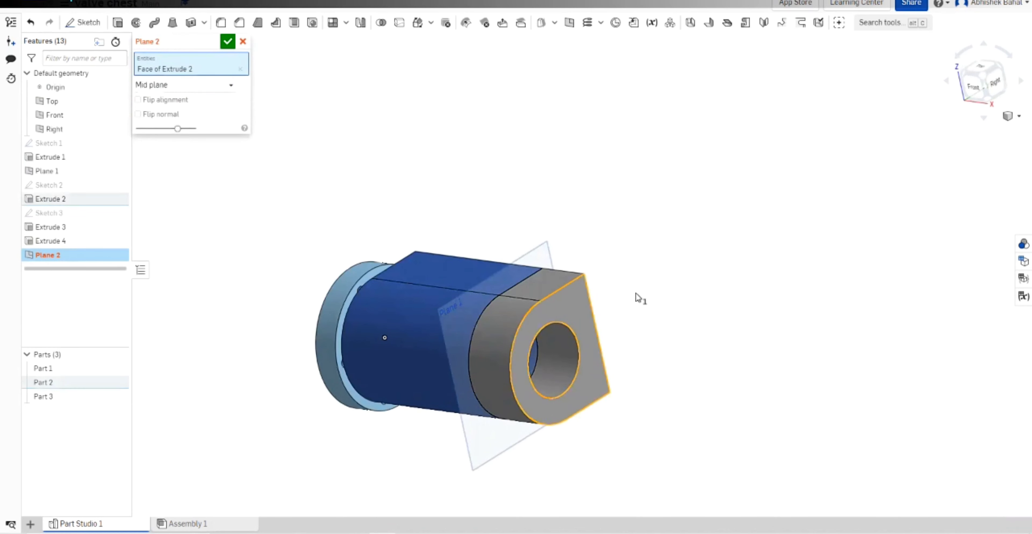
right_drag(666, 291, 380, 312)
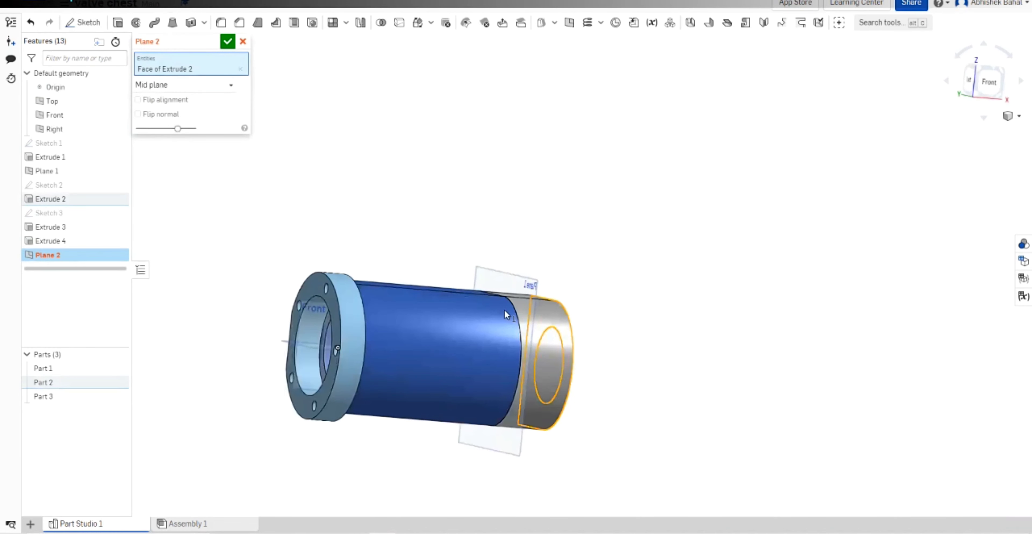
click(336, 319)
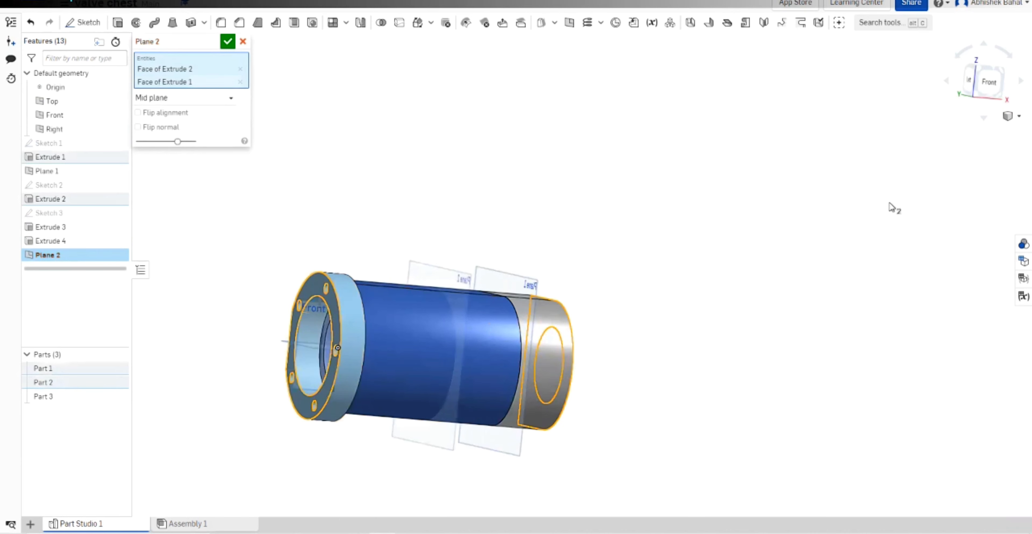
mouse_move(888, 206)
right_down()
mouse_move(866, 215)
mouse_move(870, 207)
right_up()
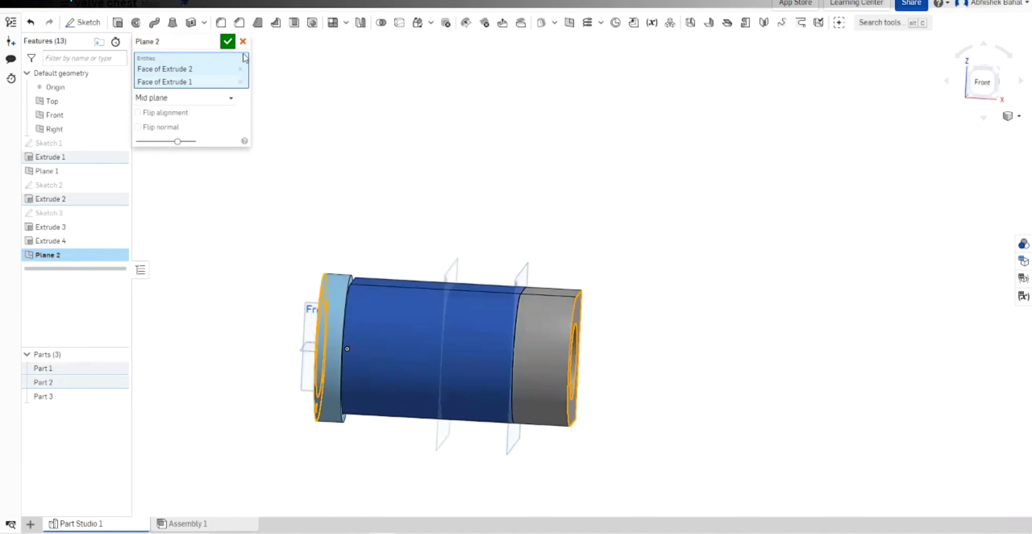
click(230, 45)
Start a sketch on the new mid plane and draw a horizontal construction line about 266 mm long from the origin towards the rounded side.
right_drag(574, 166, 507, 257)
click(508, 258)
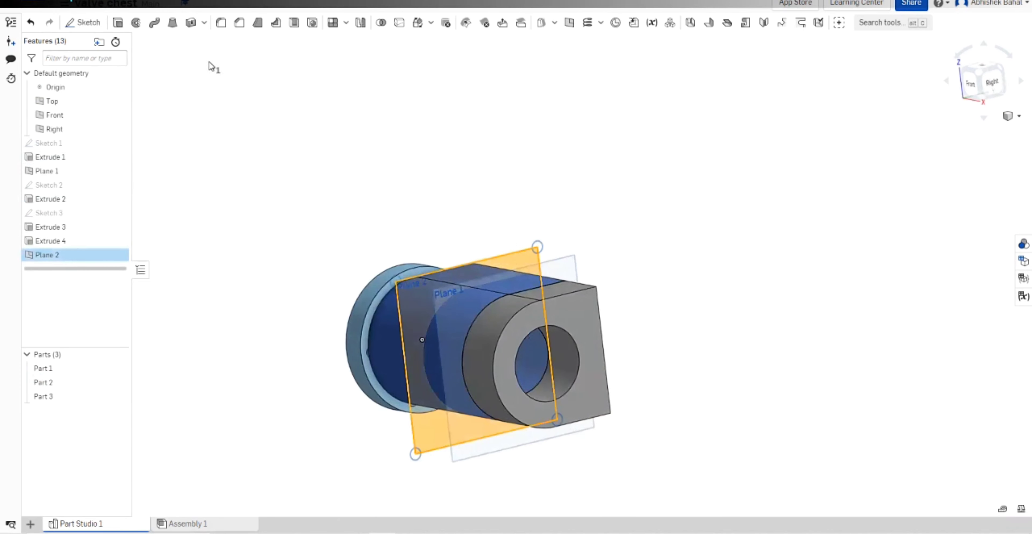
click(73, 21)
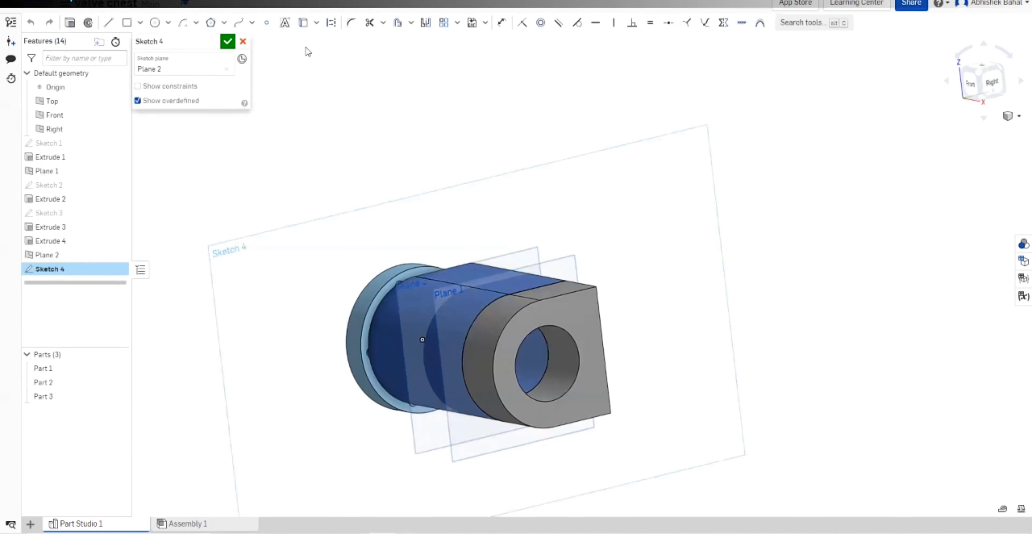
key(n)
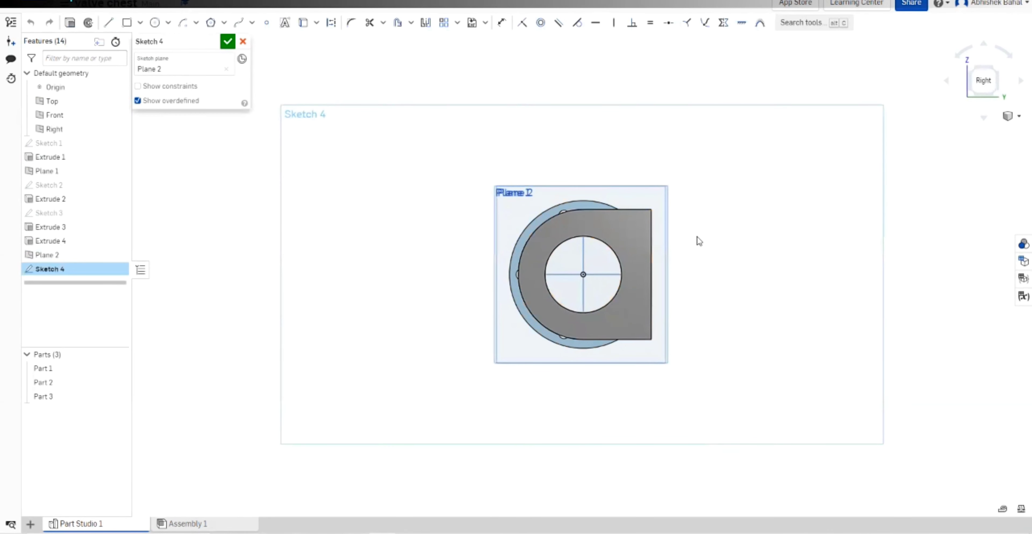
scroll(698, 240, up, 2)
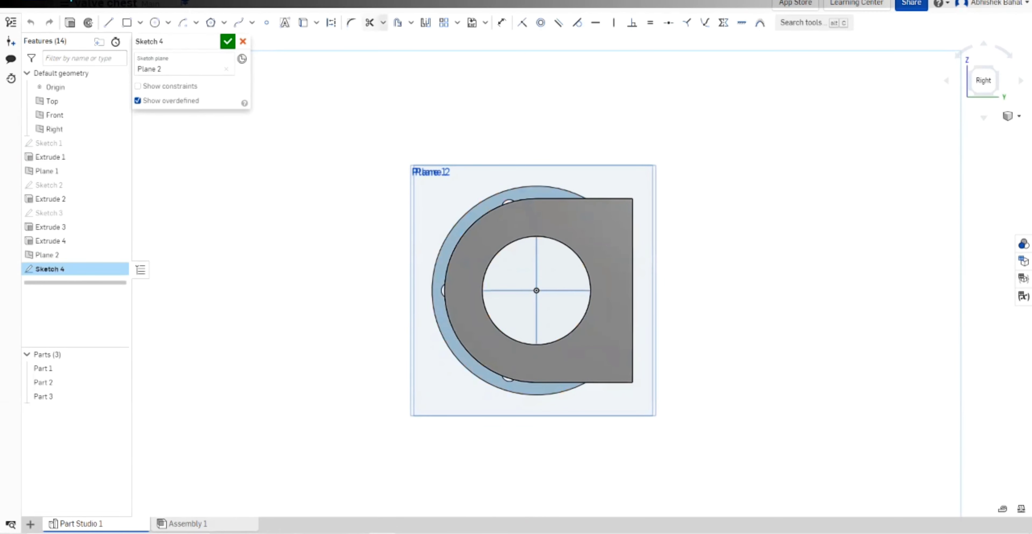
key(alt+Tab)
scroll(513, 313, down, 2)
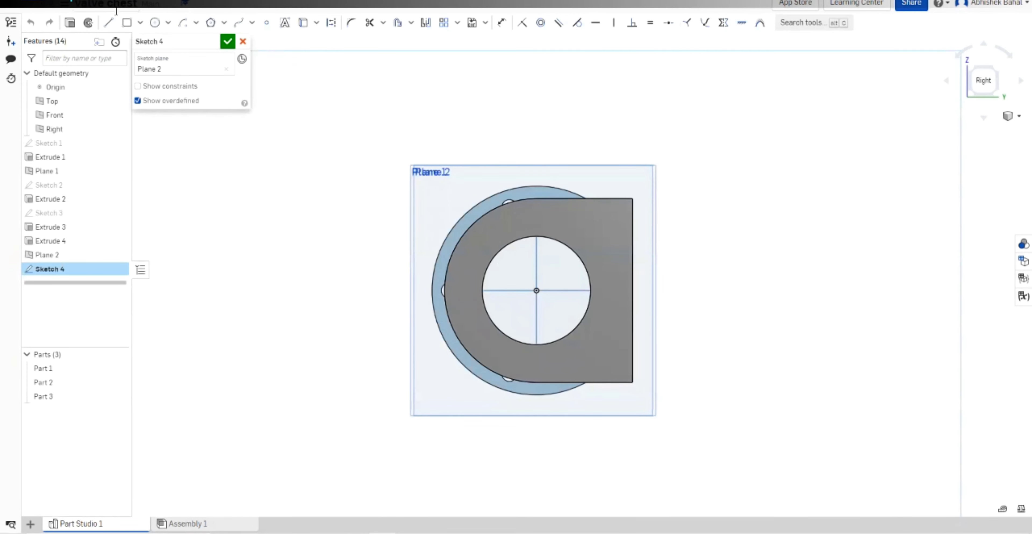
click(108, 22)
click(330, 22)
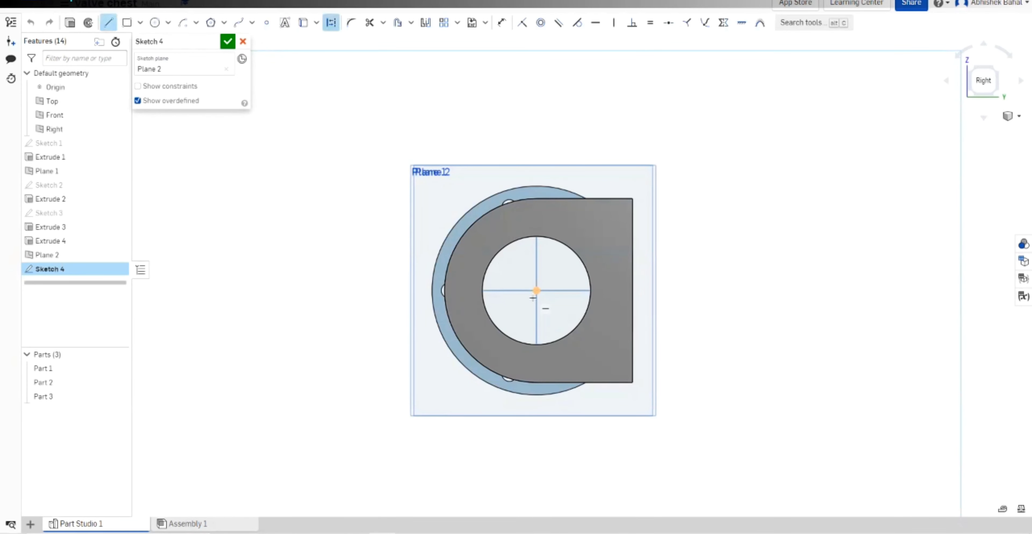
click(536, 290)
click(313, 290)
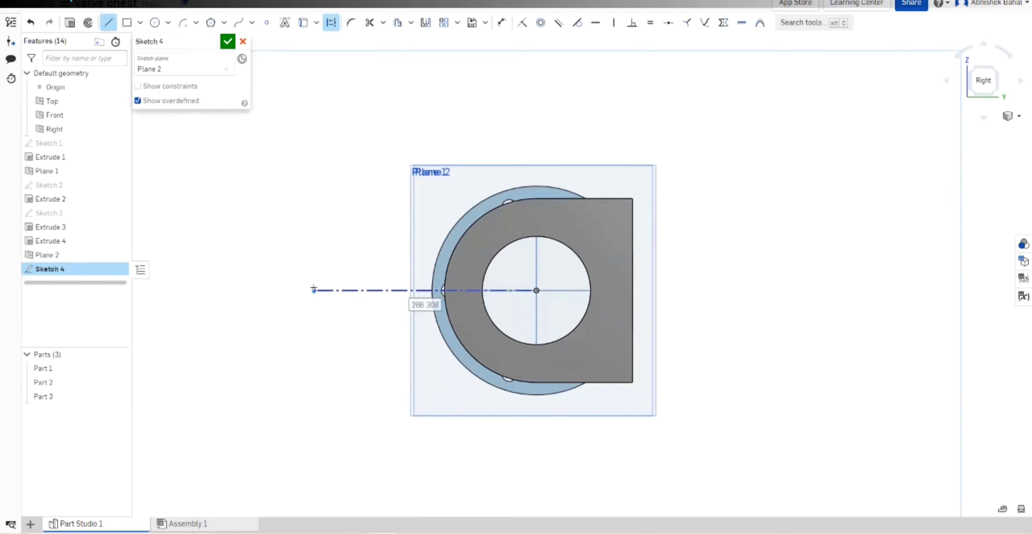
Dimension the construction line's length as 205 mm.
click(501, 22)
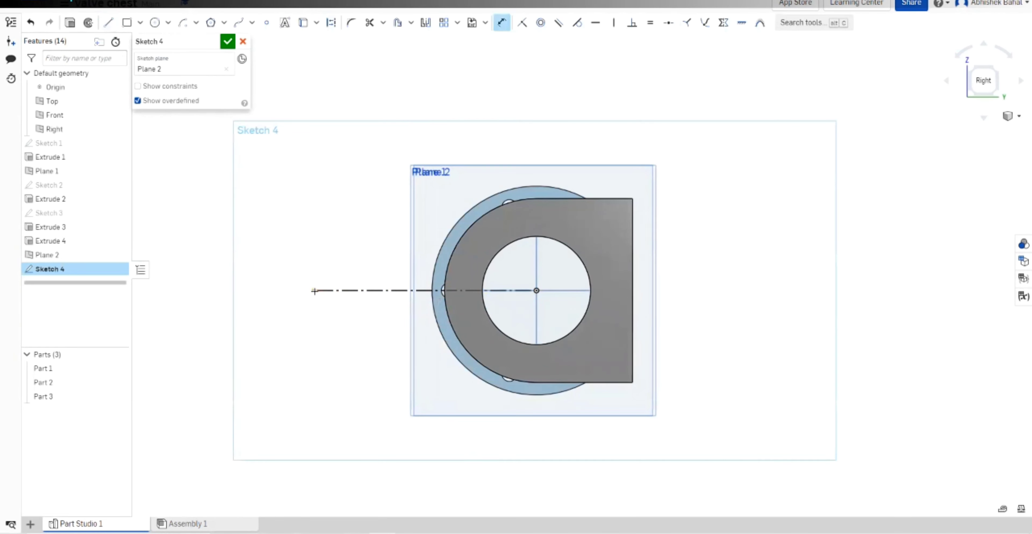
click(324, 289)
click(356, 179)
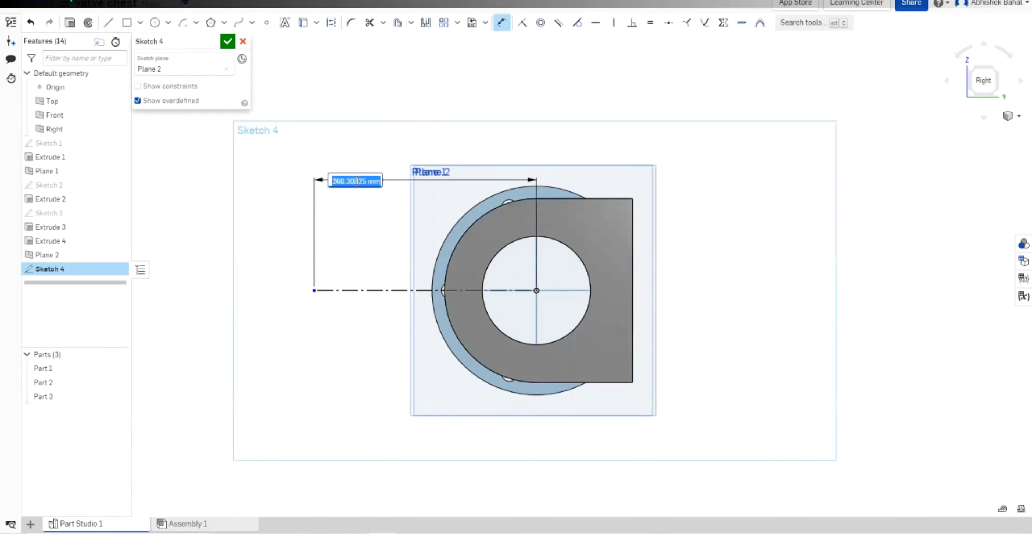
text(205)
key(Return)
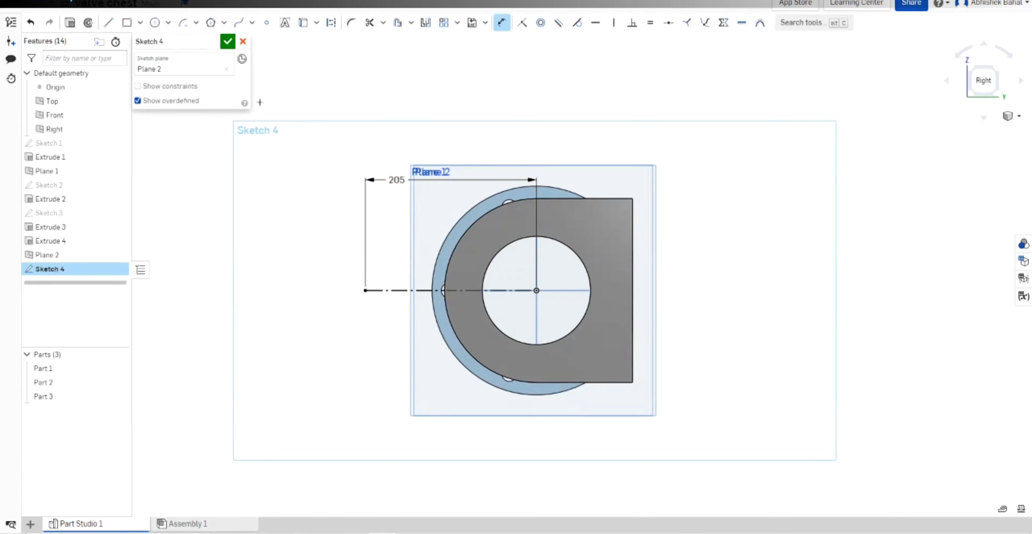
Check the reference drawing and draw a corner rectangle about 22 mm wide and 100 mm tall upward from the construction line's outer end.
key(alt+Tab)
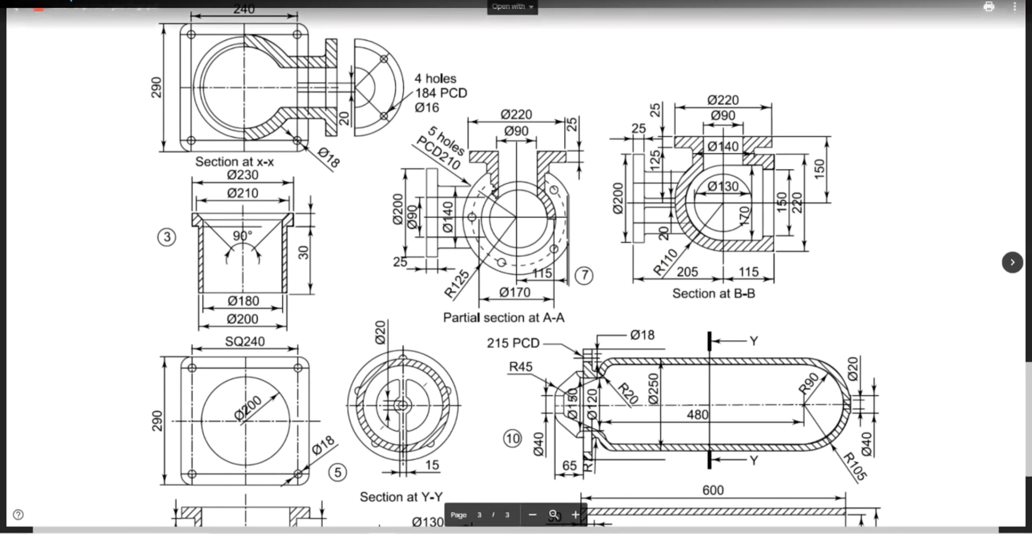
key(alt+Tab)
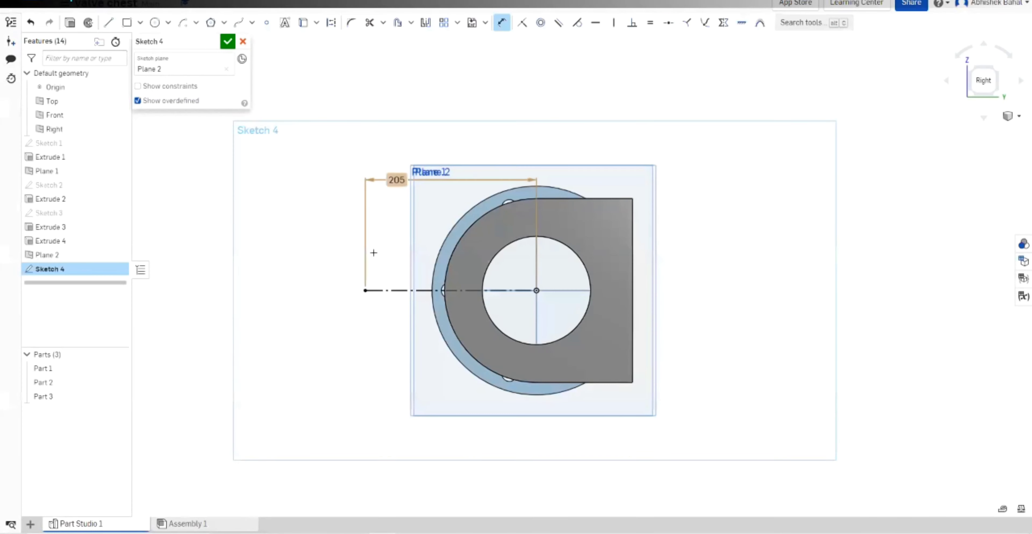
click(139, 22)
click(160, 40)
click(365, 290)
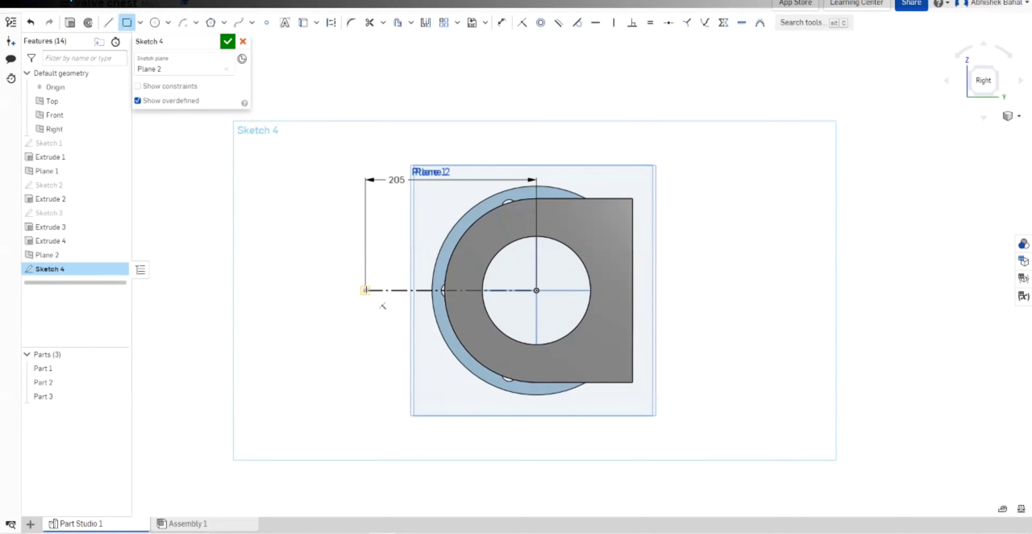
click(383, 208)
Dimension the rectangle's height as 100 mm and its width as 25 mm.
click(501, 24)
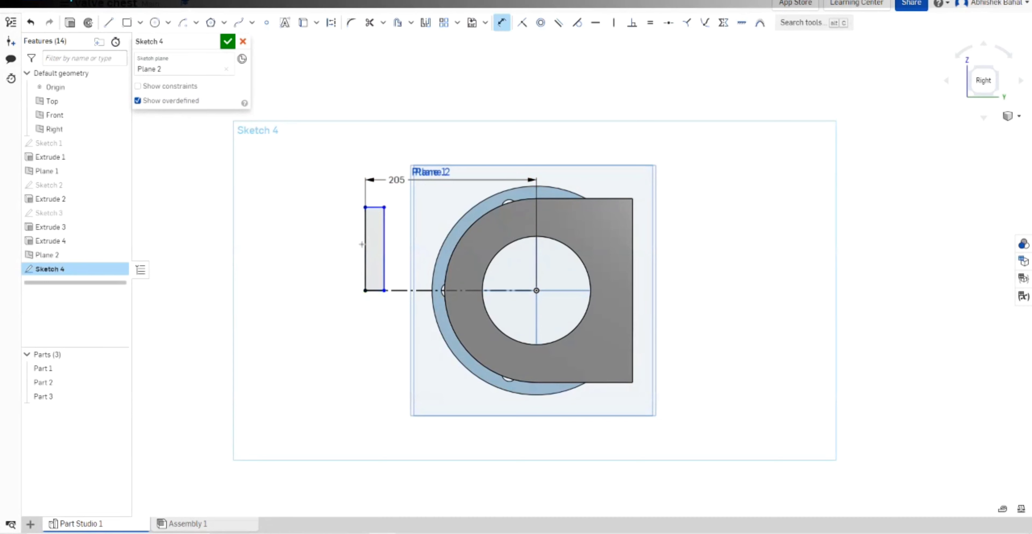
click(365, 248)
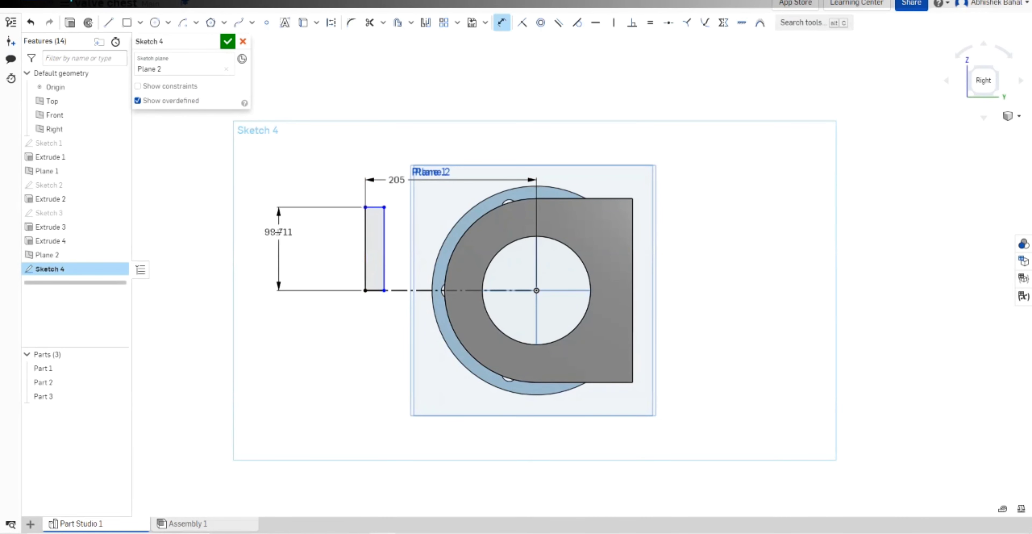
click(280, 233)
text(100)
key(Return)
key(ctrl+Tab)
click(381, 134)
text(25)
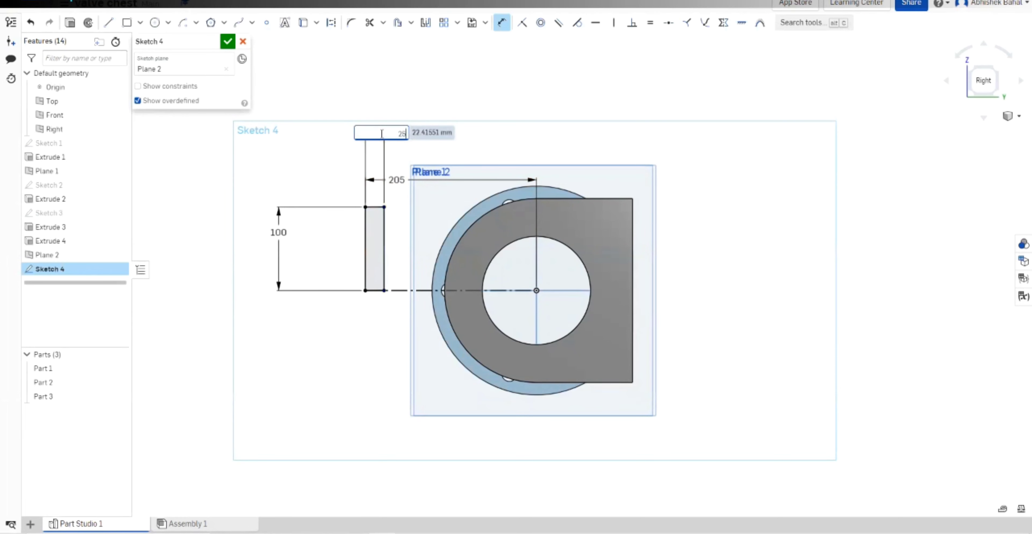
key(Return)
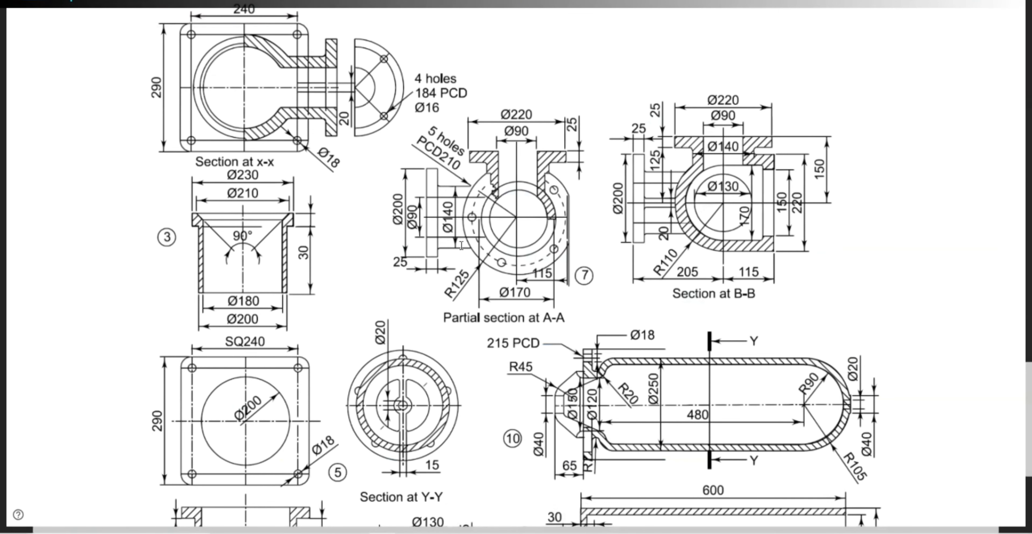
Draw a horizontal line about 73 mm long from the flange rectangle's inner edge towards the valve body.
key(alt+Tab)
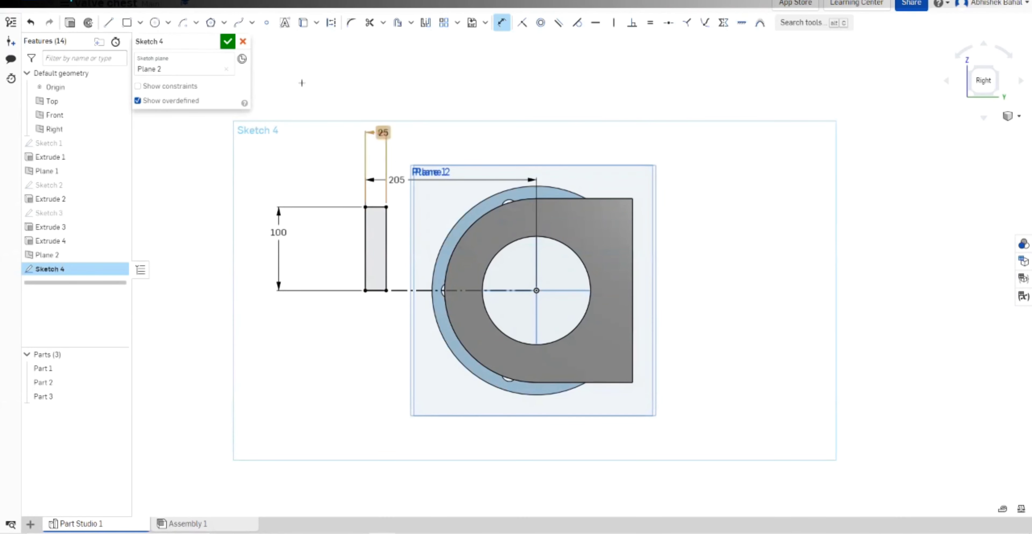
click(108, 23)
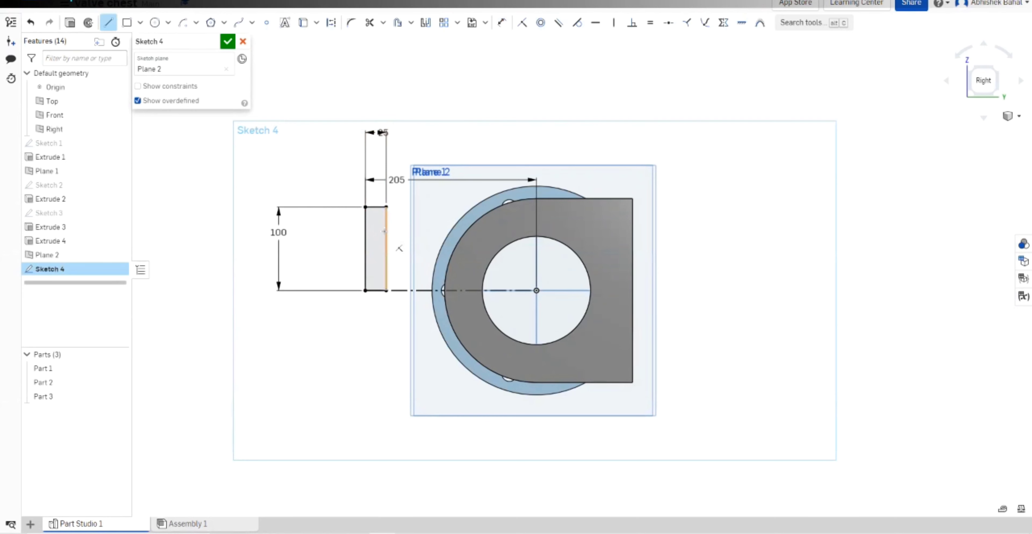
click(386, 230)
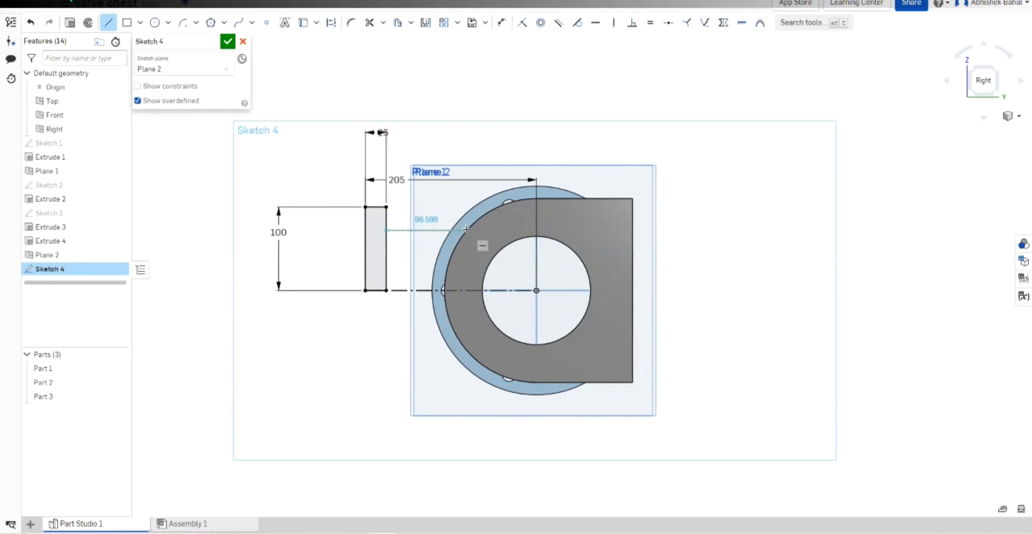
click(448, 230)
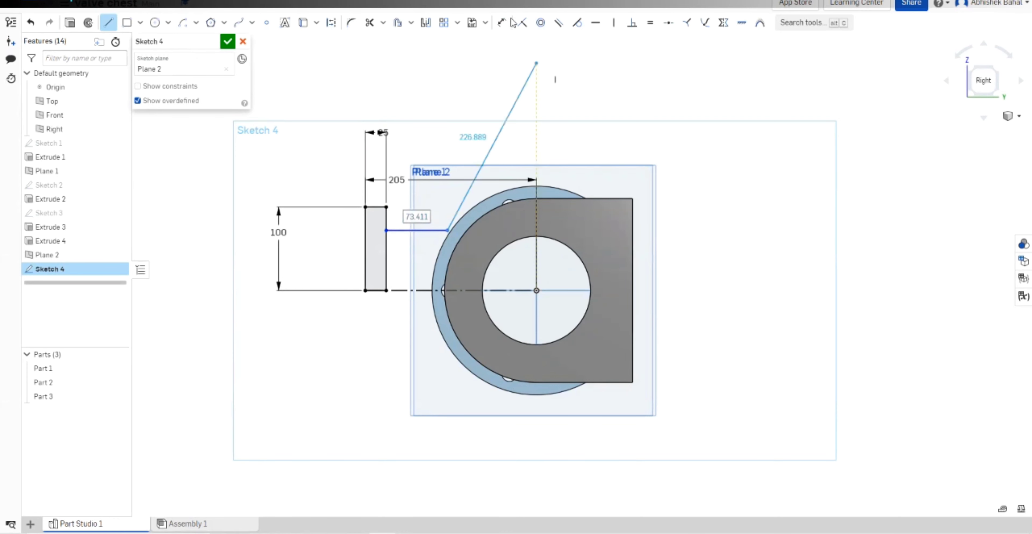
Dimension the new line's height above the construction line as 140/2 (70 mm), checking the diameter in the reference drawing.
click(501, 25)
key(d)
click(405, 289)
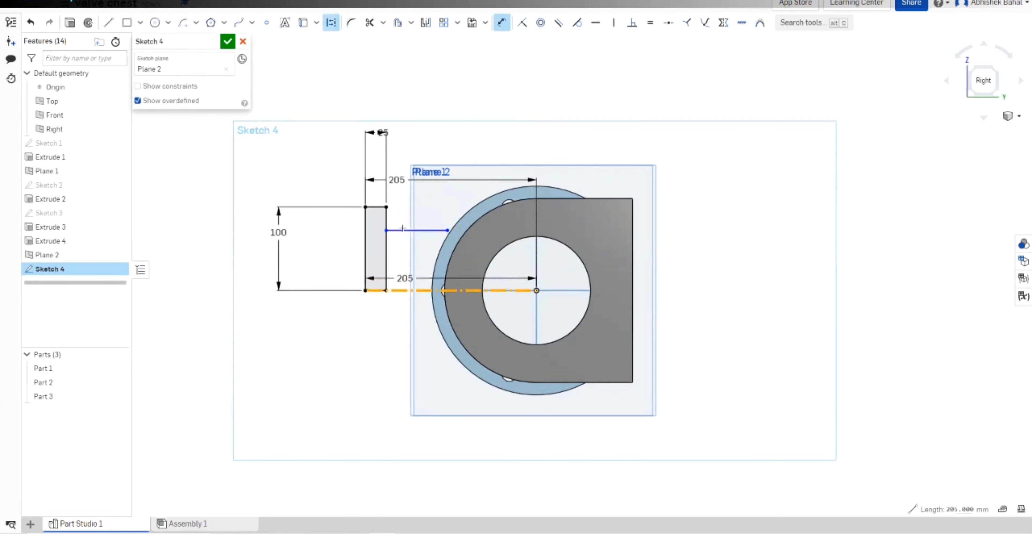
click(416, 230)
click(254, 257)
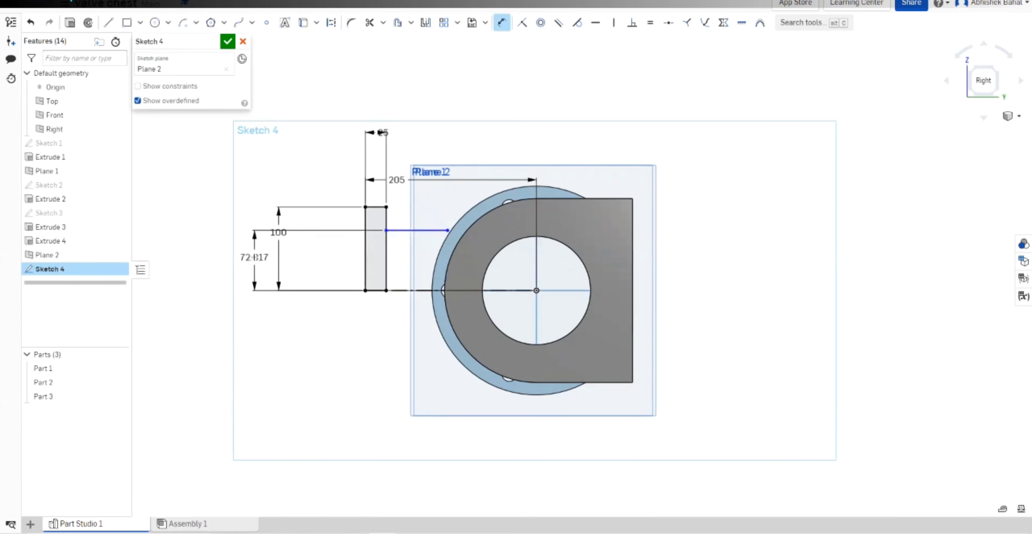
click(255, 258)
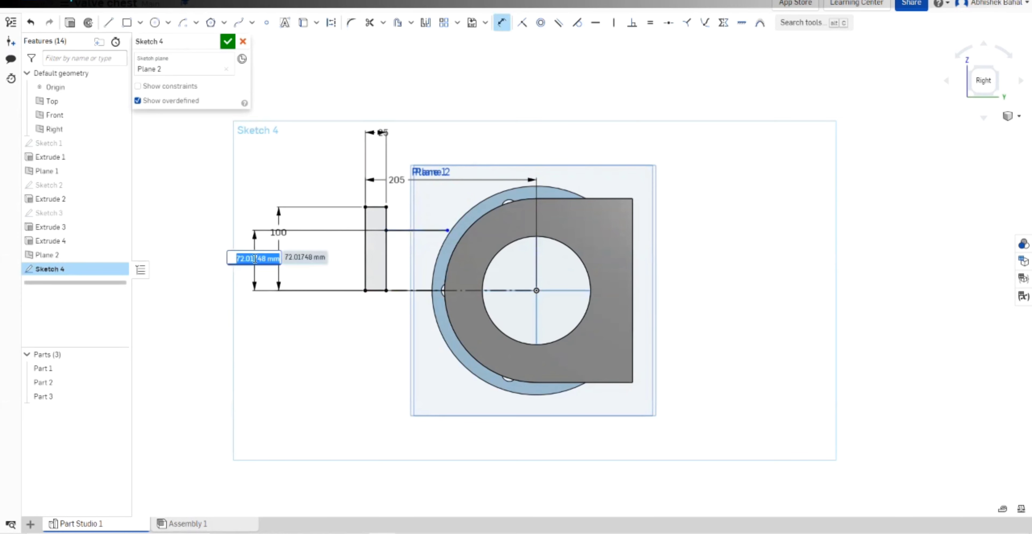
text(8)
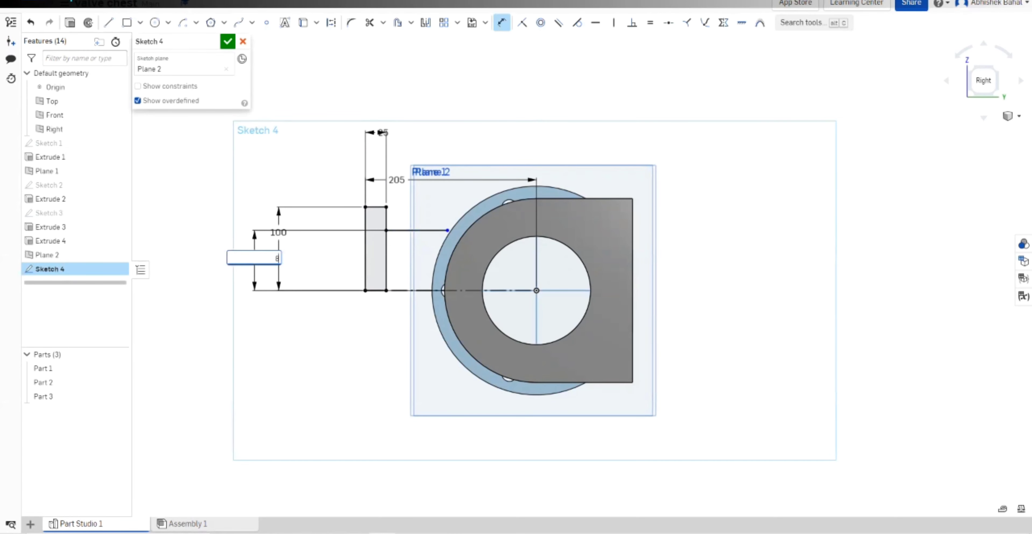
key(alt+Tab)
key(alt+Tab)
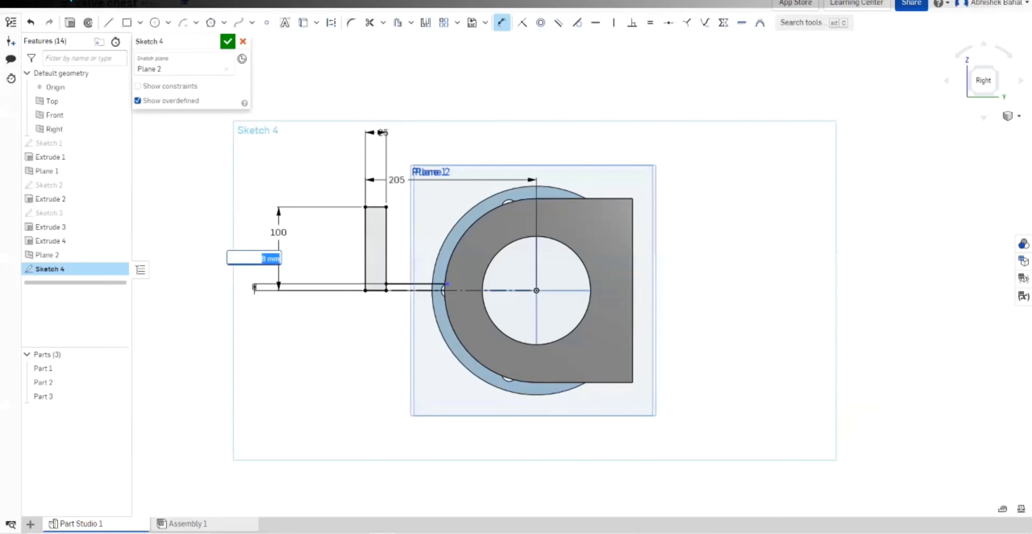
text(140/2)
key(Return)
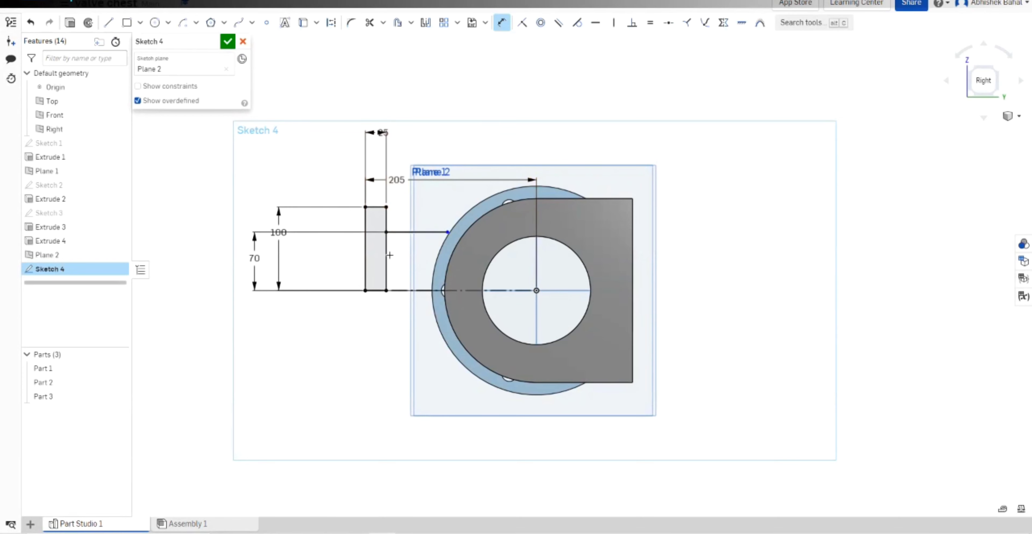
Check the reference drawing and draw a corner rectangle about 55 mm wide and 38 mm tall from the flange rectangle's inner corner on the construction line.
key(alt+Tab)
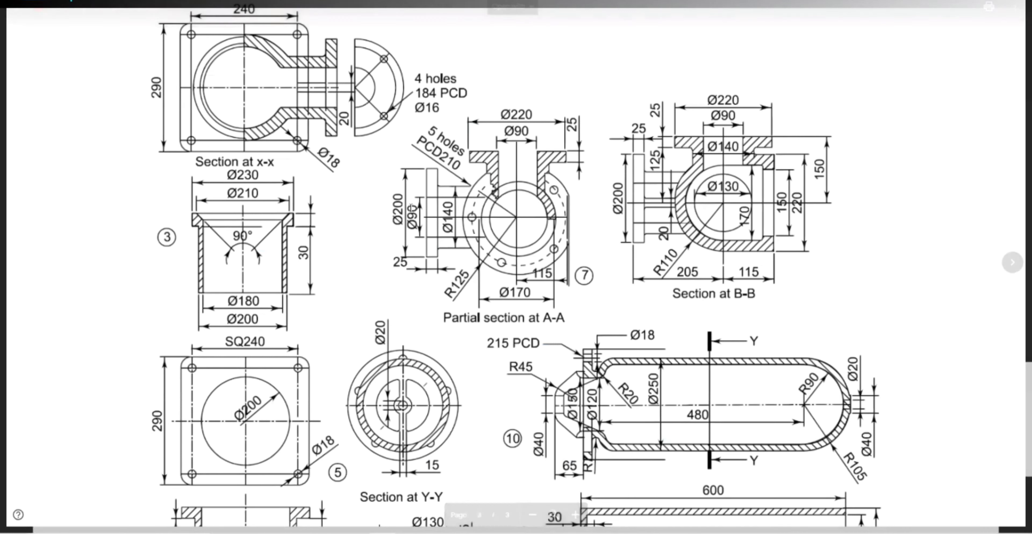
key(alt+Tab)
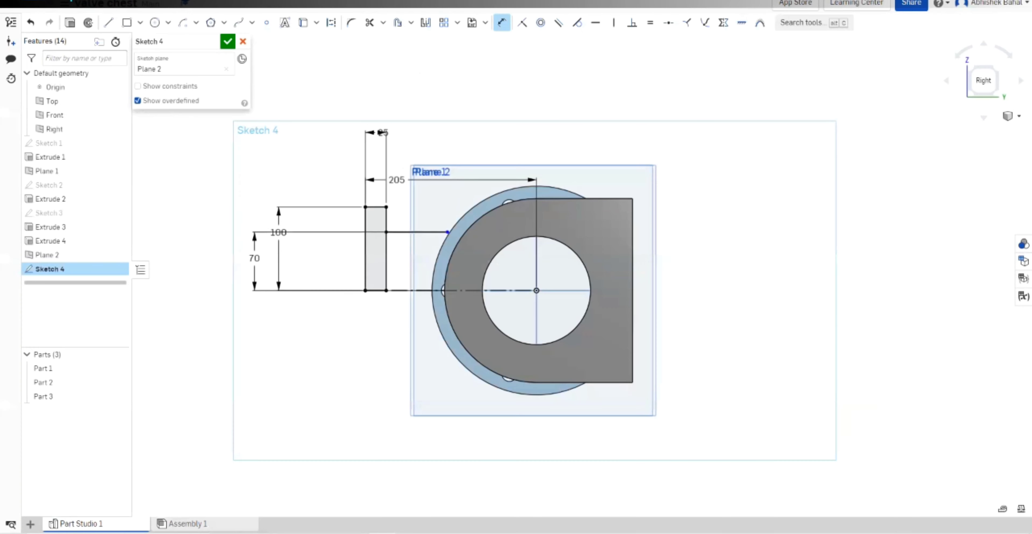
click(140, 23)
click(160, 39)
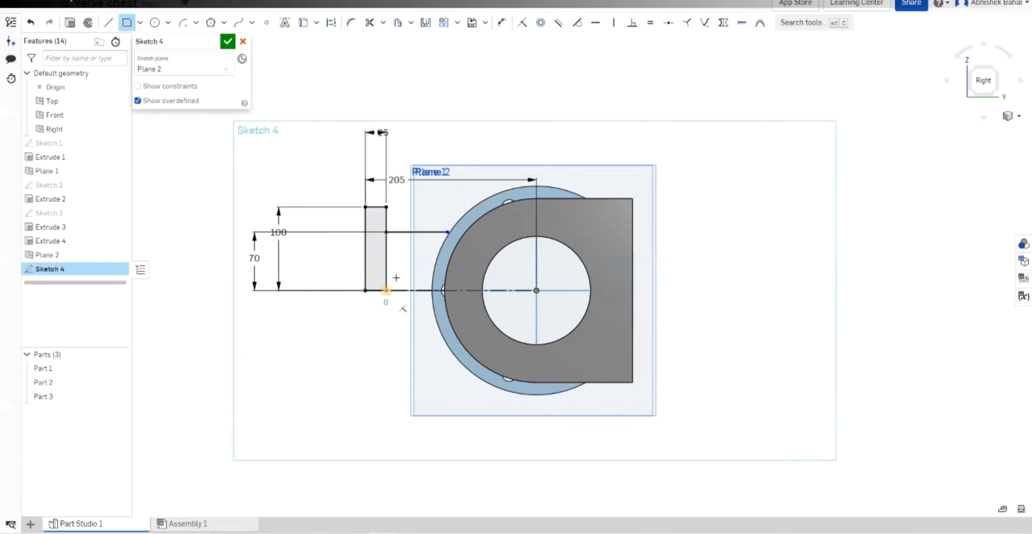
click(386, 290)
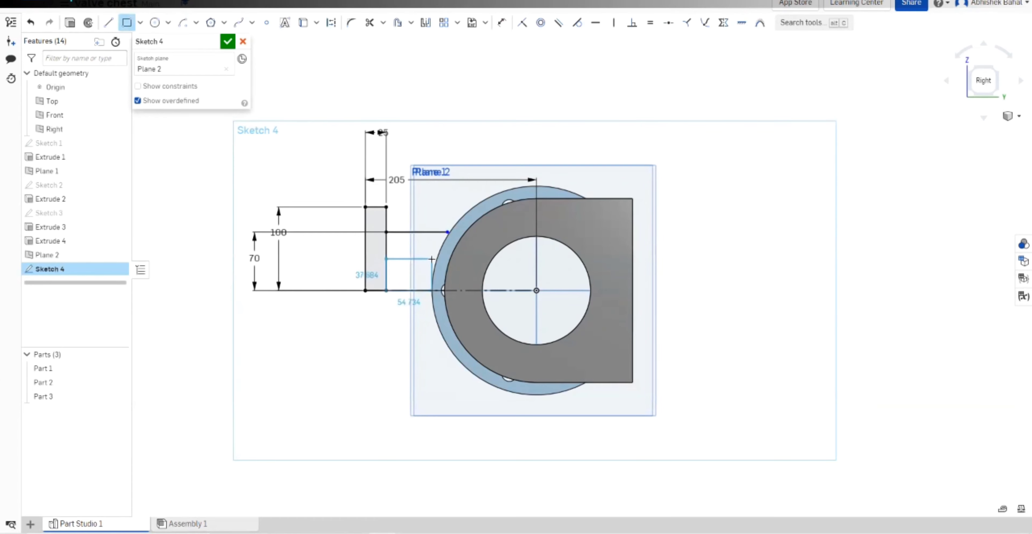
click(432, 258)
Make the small rectangle's body-side corner on the construction line coincident with the round flange's outer edge.
scroll(444, 289, up, 6)
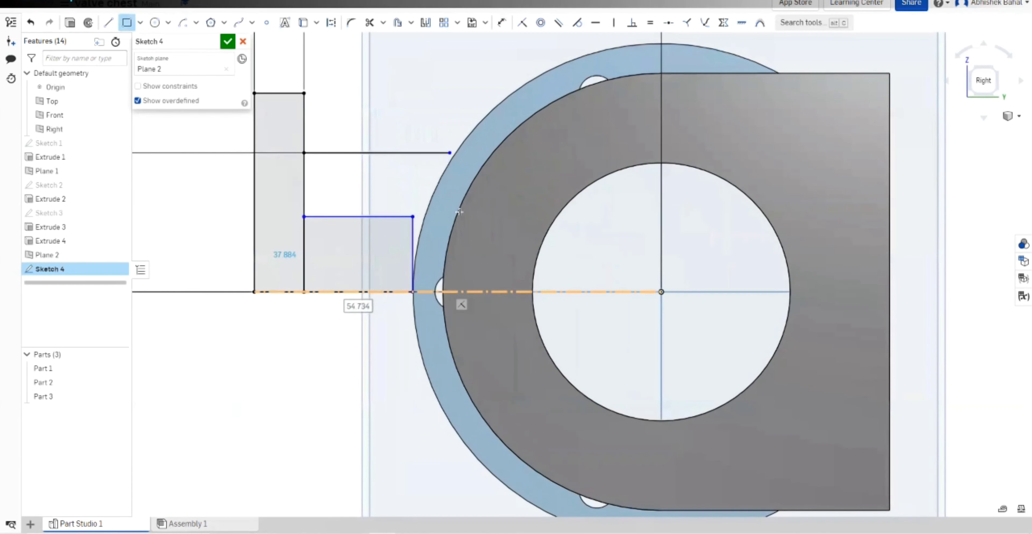
scroll(360, 384, up, 4)
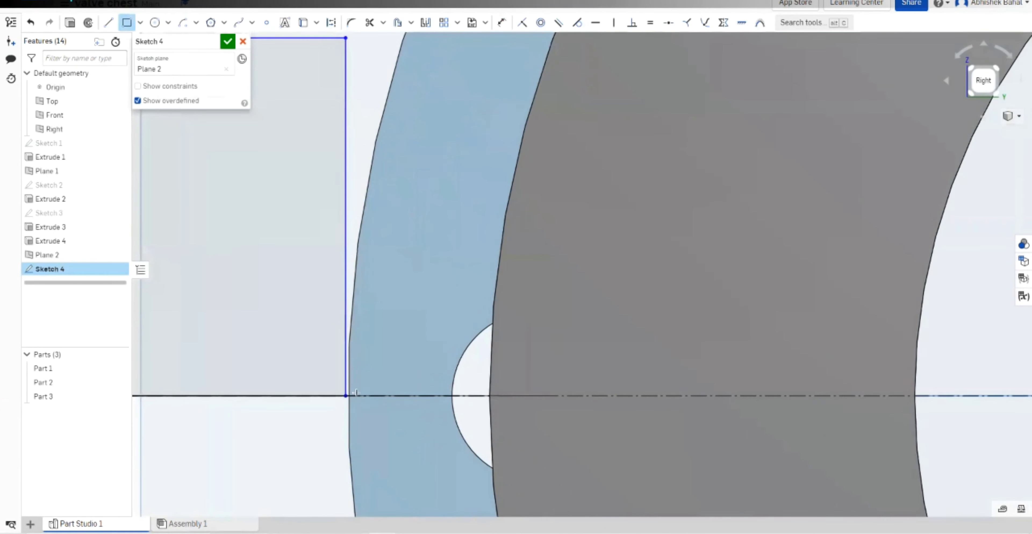
click(521, 24)
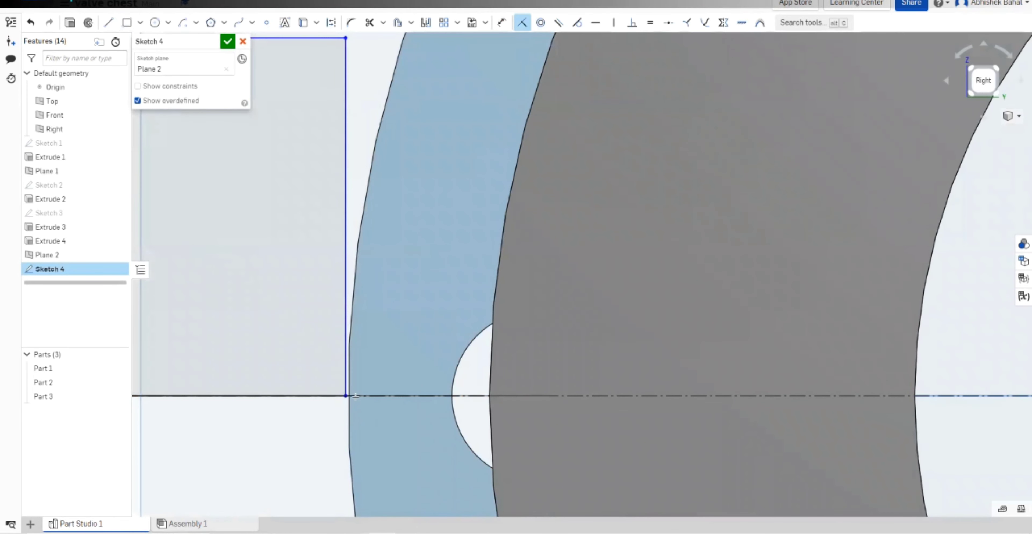
scroll(350, 396, up, 5)
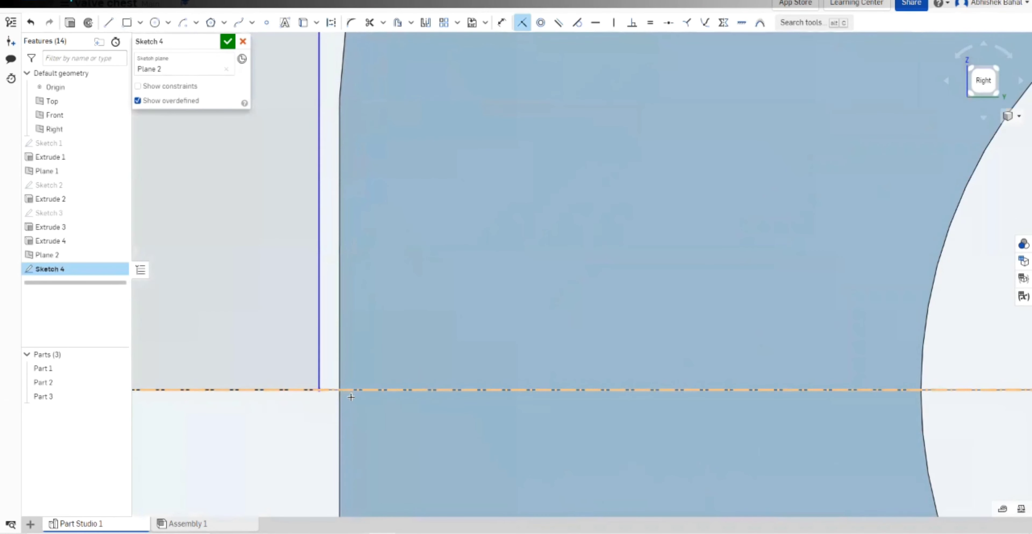
click(319, 389)
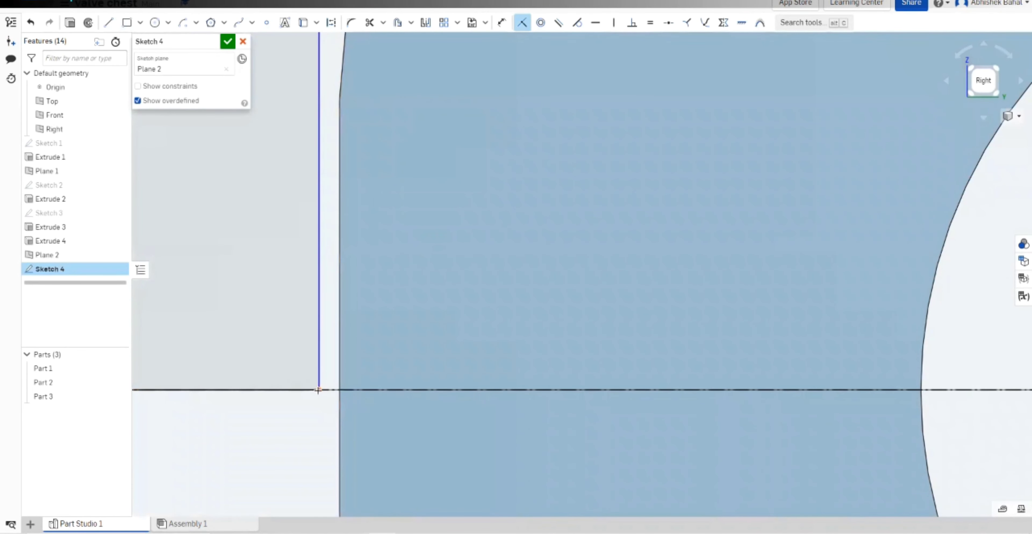
click(340, 390)
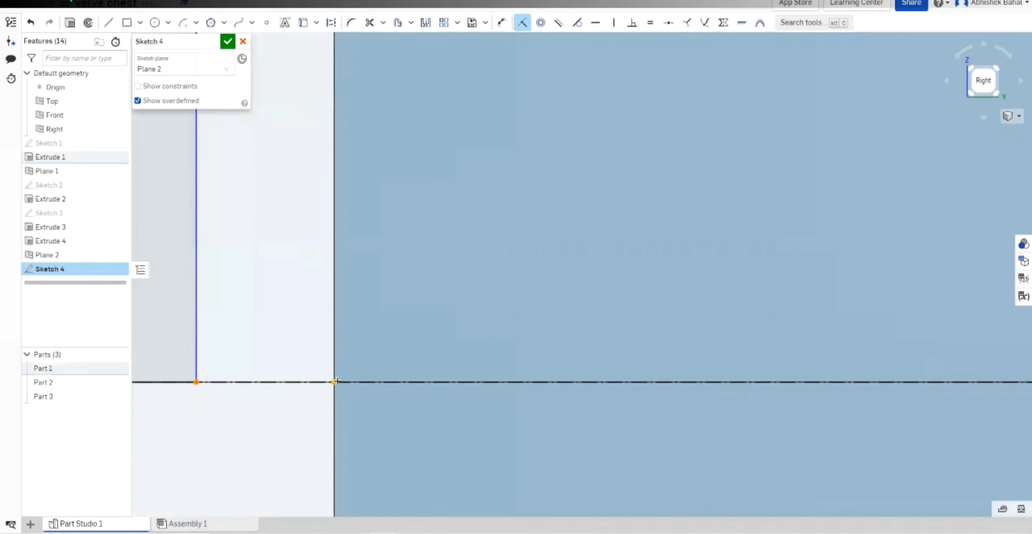
key(ctrl+z)
scroll(412, 355, up, 8)
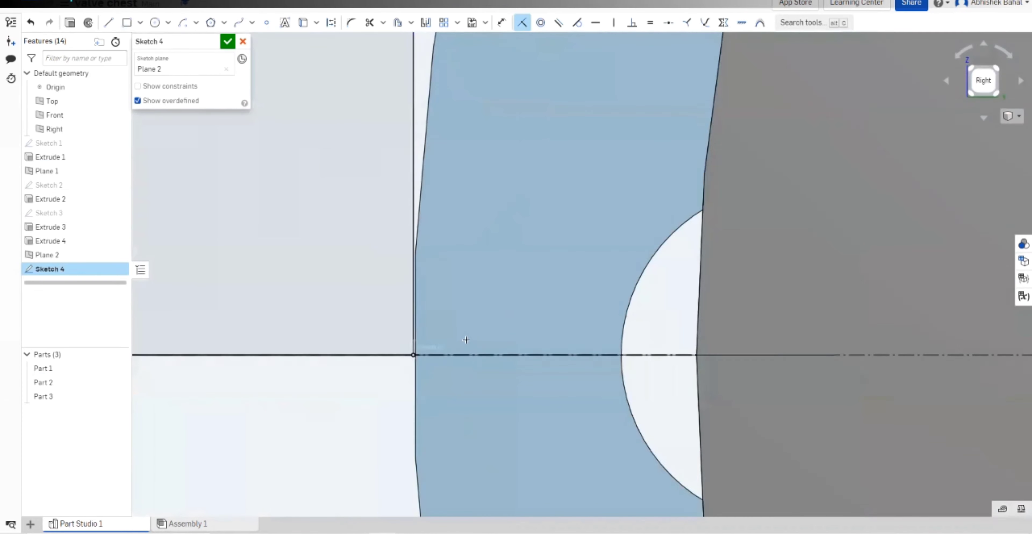
scroll(511, 292, up, 3)
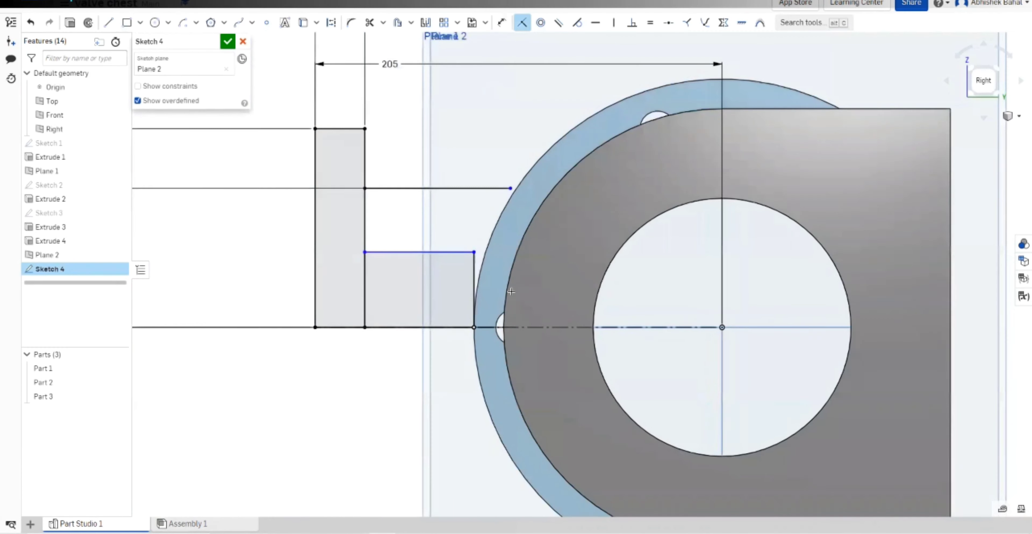
scroll(378, 245, up, 5)
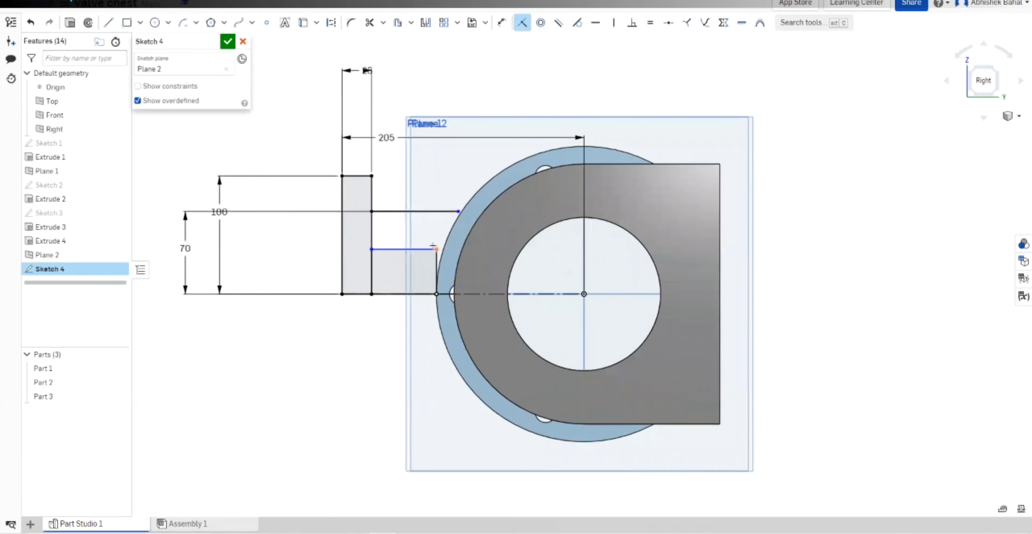
Draw a vertical line from the small rectangle's upper body-side corner to the 70 mm line, trim the overhang and finish the sketch.
click(108, 23)
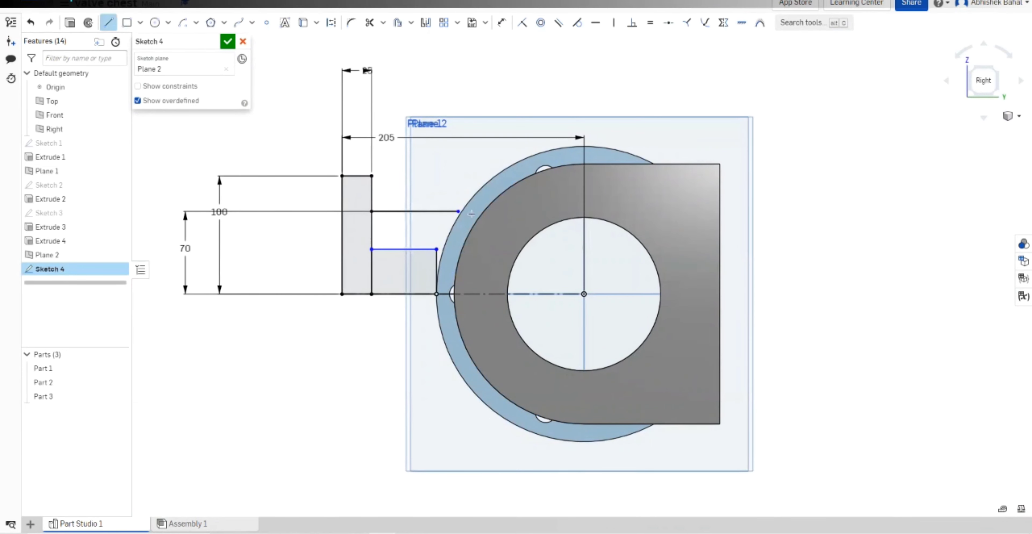
click(436, 248)
click(434, 214)
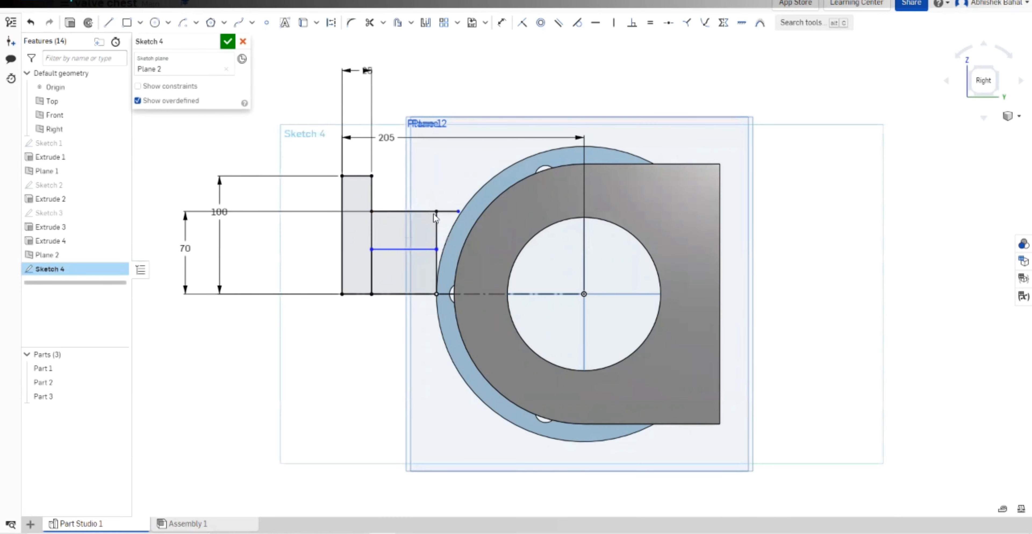
click(370, 22)
click(447, 211)
key(Escape)
scroll(449, 189, down, 3)
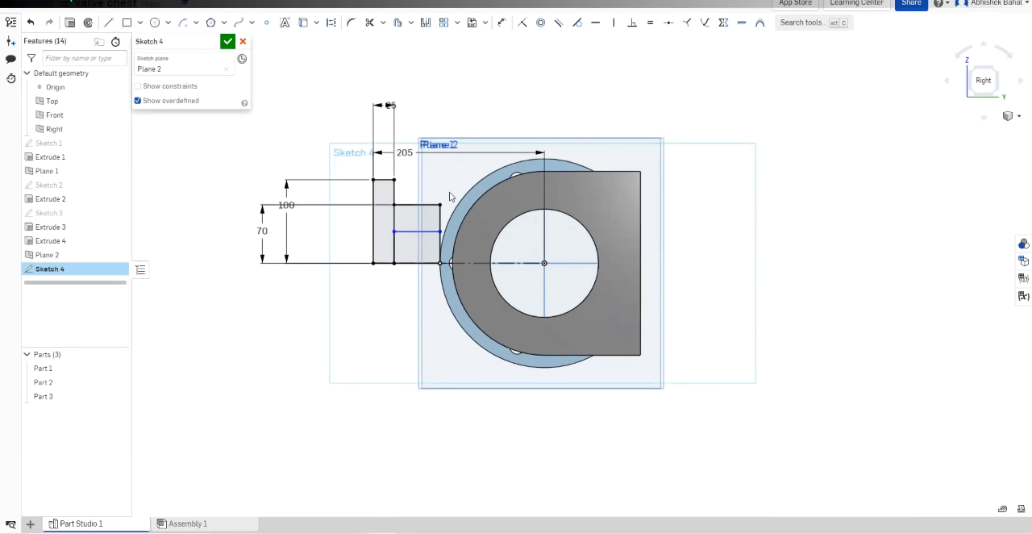
click(227, 41)
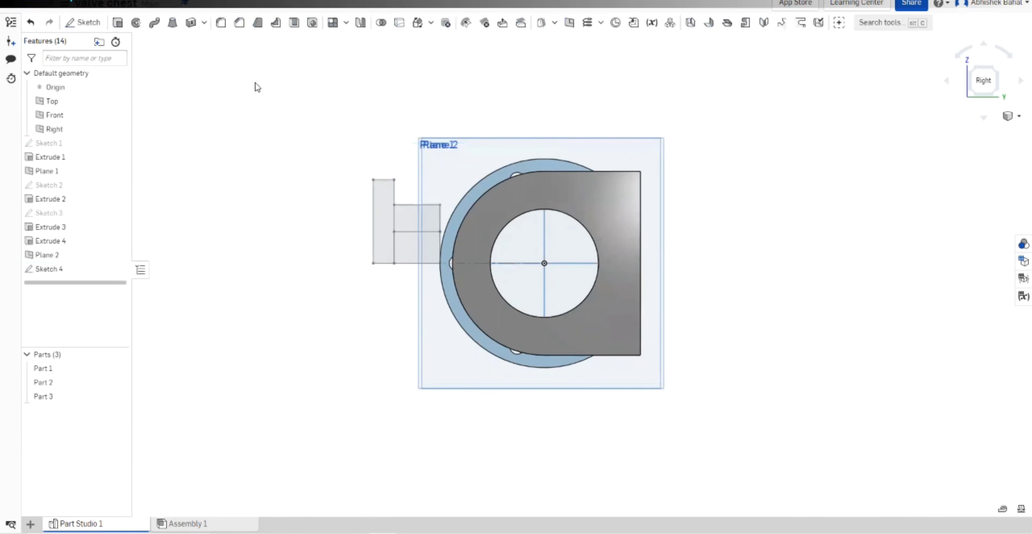
Revolve the flange rectangle and the upper neck region a full turn about the profile's bottom edge on the centreline as a new solid.
click(137, 24)
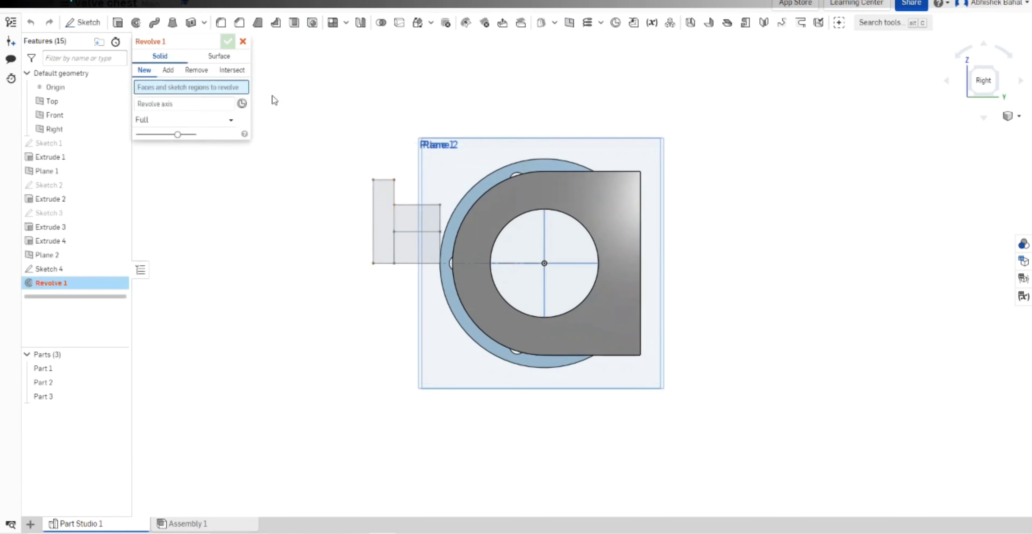
click(383, 198)
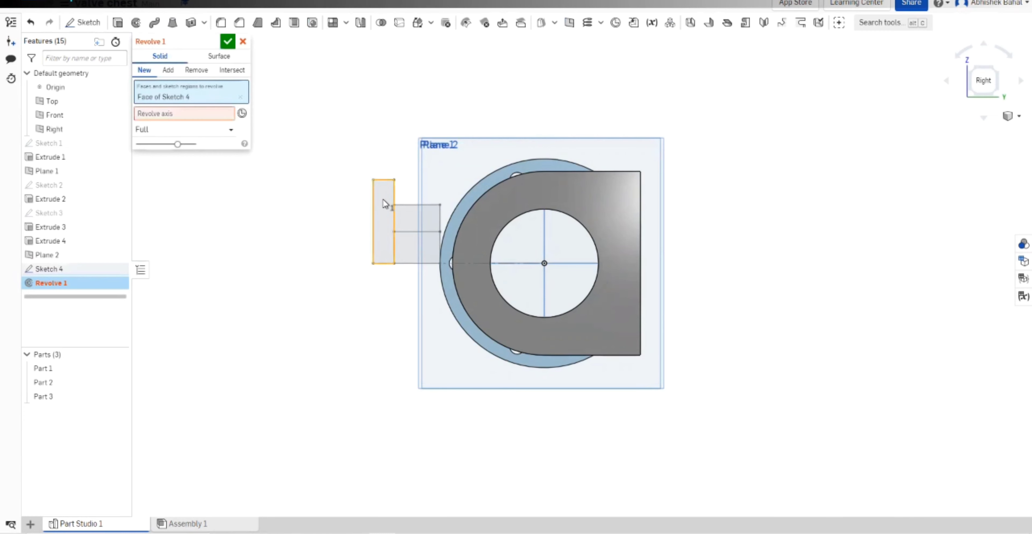
click(420, 222)
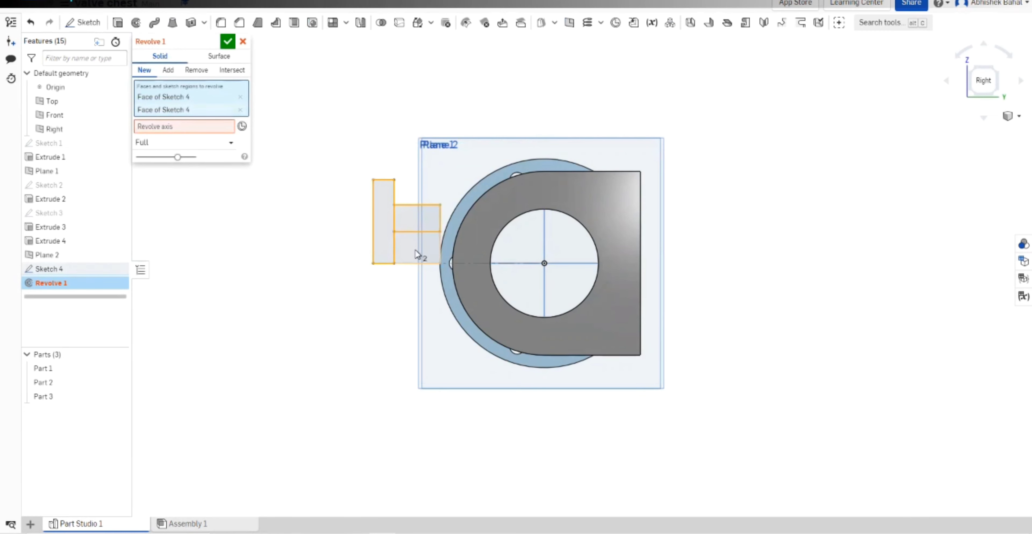
click(211, 128)
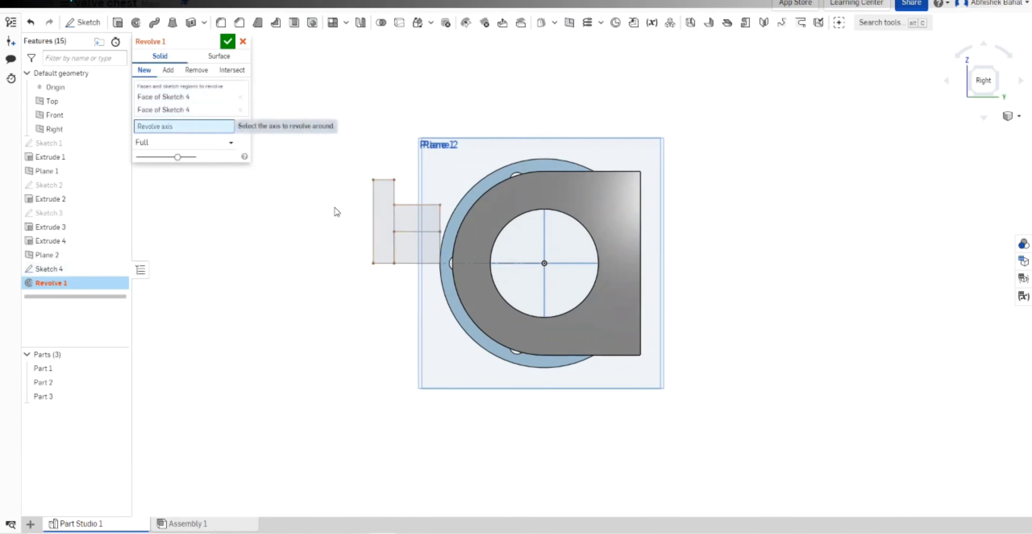
click(413, 264)
right_drag(275, 347, 249, 345)
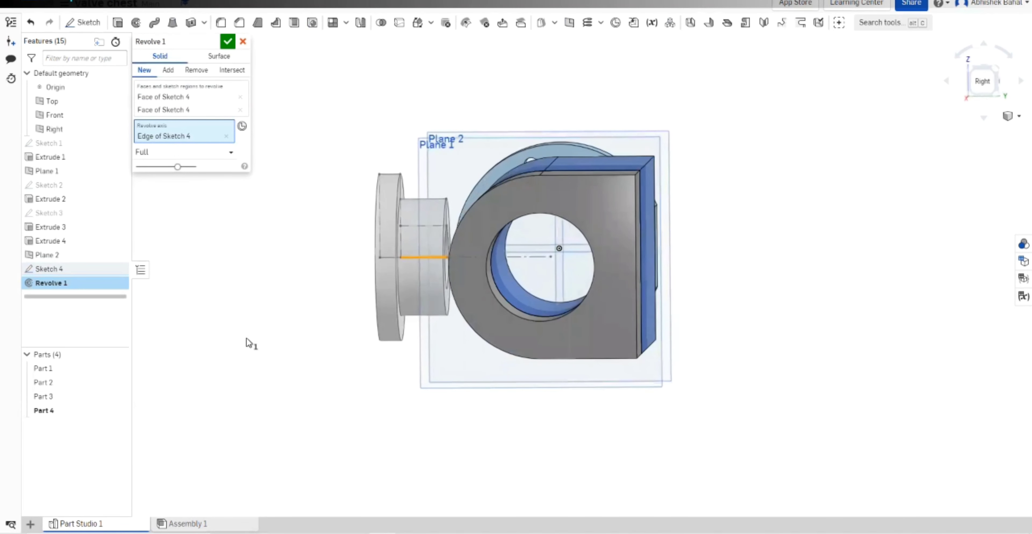
click(229, 44)
Extrude the side branch neck's ring-shaped end face about 41 mm into the D-shaped body as a new solid.
right_drag(304, 162, 301, 184)
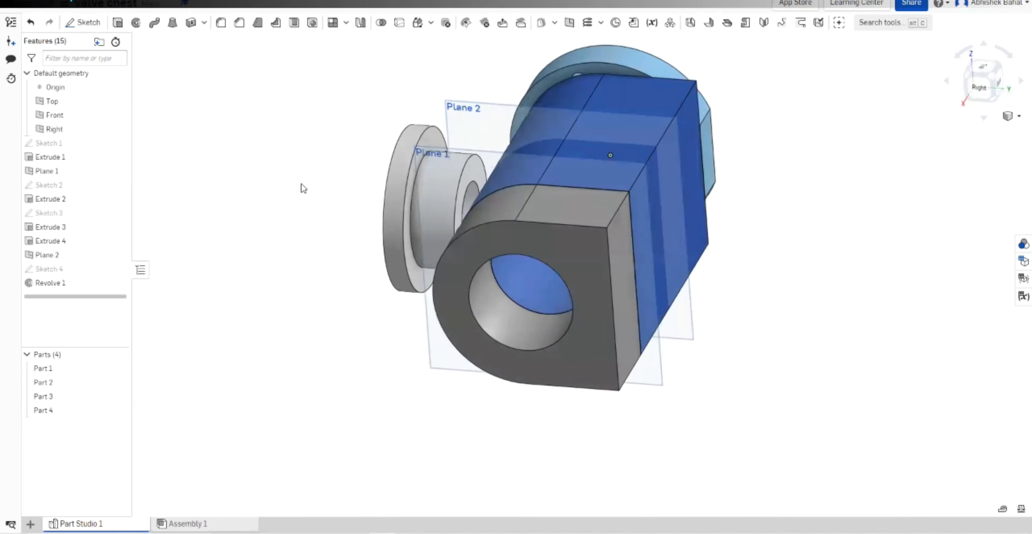
click(472, 173)
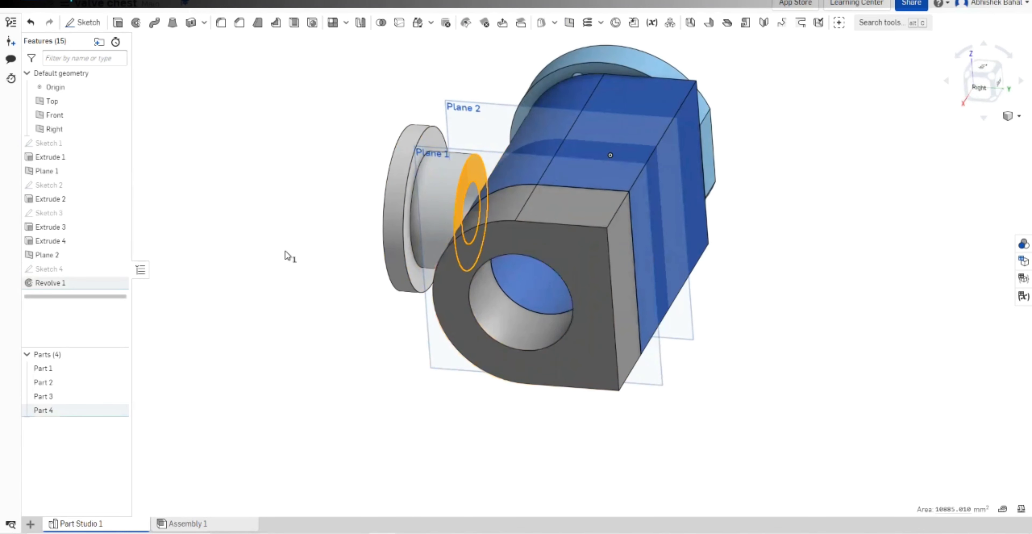
right_drag(252, 169, 273, 166)
click(118, 22)
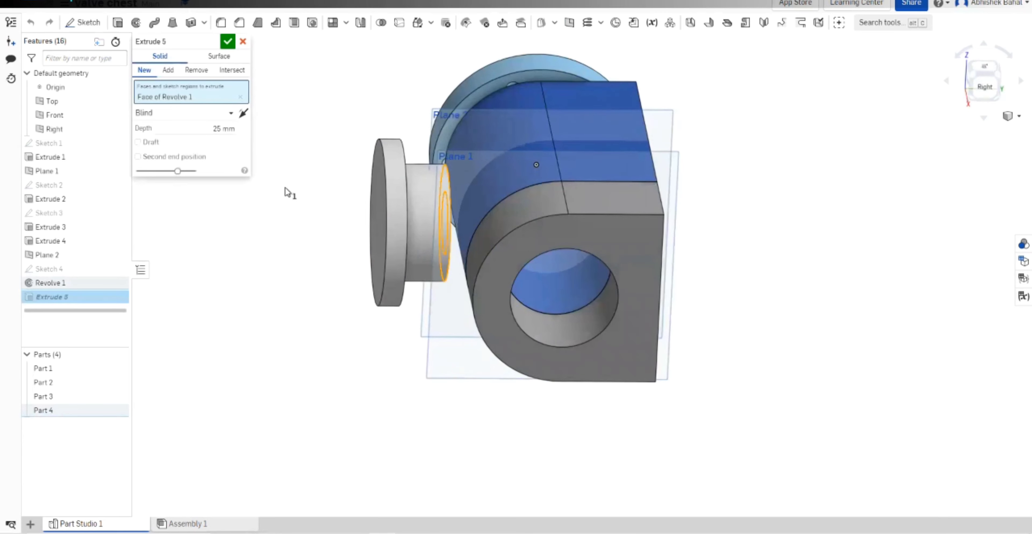
right_drag(286, 203, 327, 194)
mouse_move(497, 204)
mouse_down()
mouse_move(512, 214)
mouse_move(507, 207)
mouse_up()
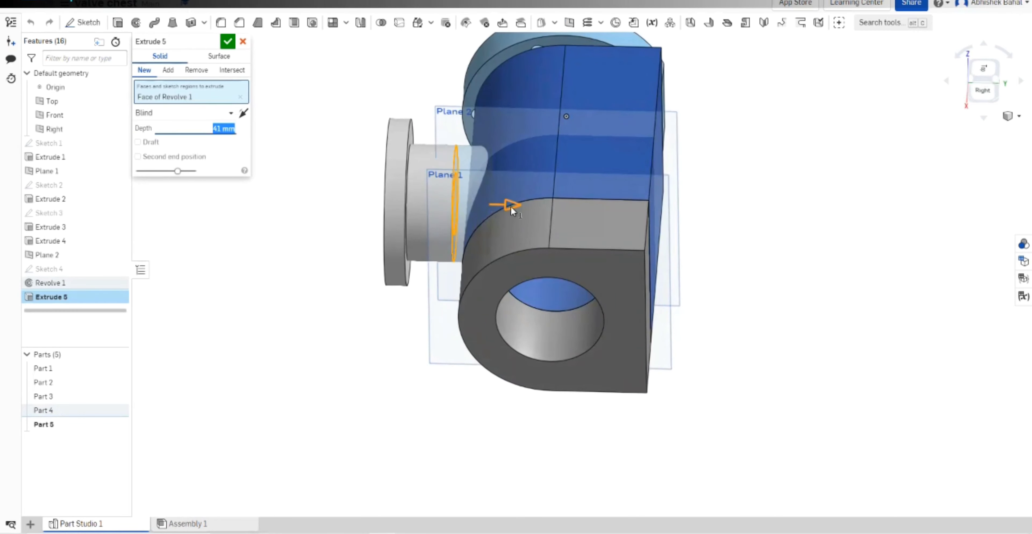
right_drag(385, 347, 425, 309)
click(228, 41)
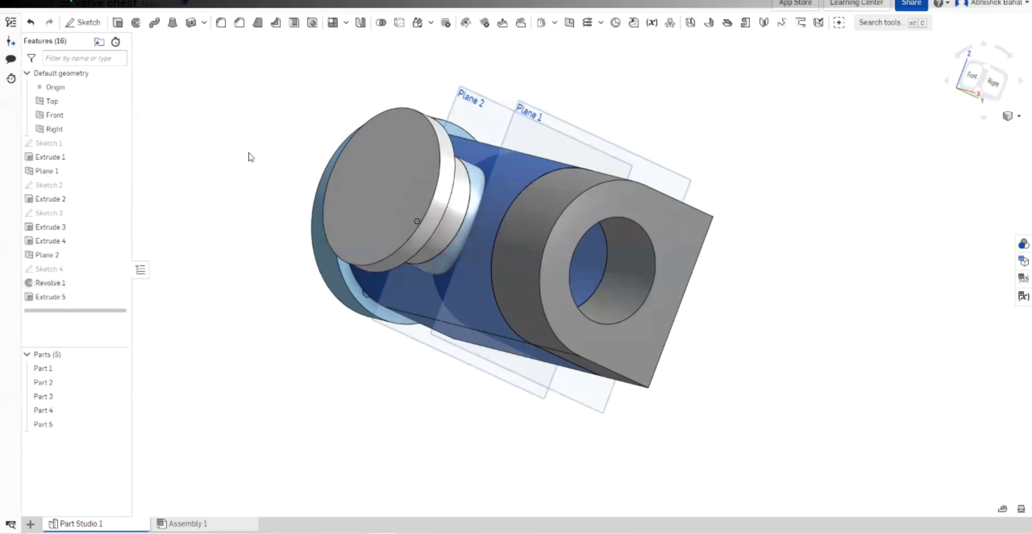
Start a sketch on the side branch flange's outer face, view it straight on and show the branch's revolve profile sketch.
right_drag(237, 198, 374, 209)
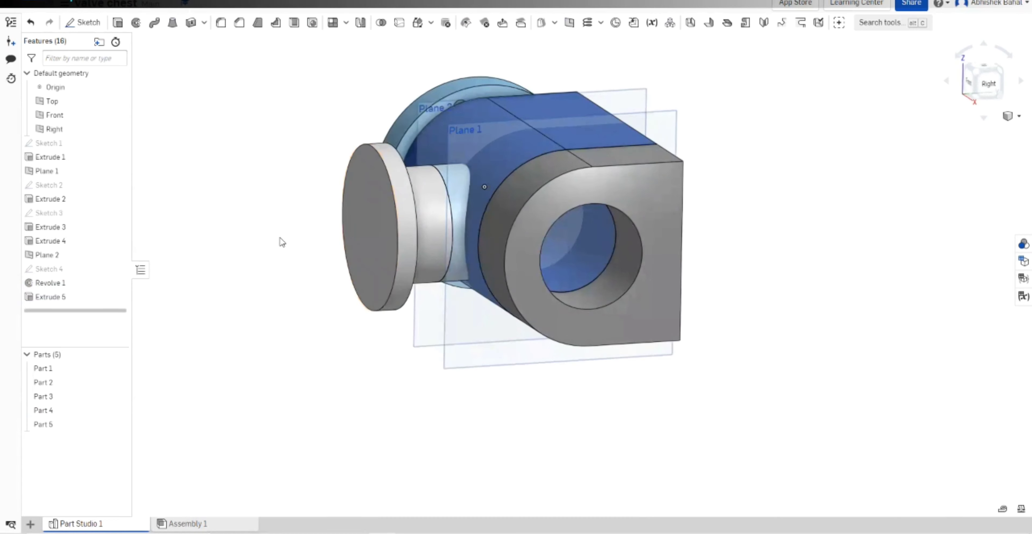
right_drag(281, 240, 325, 238)
click(414, 218)
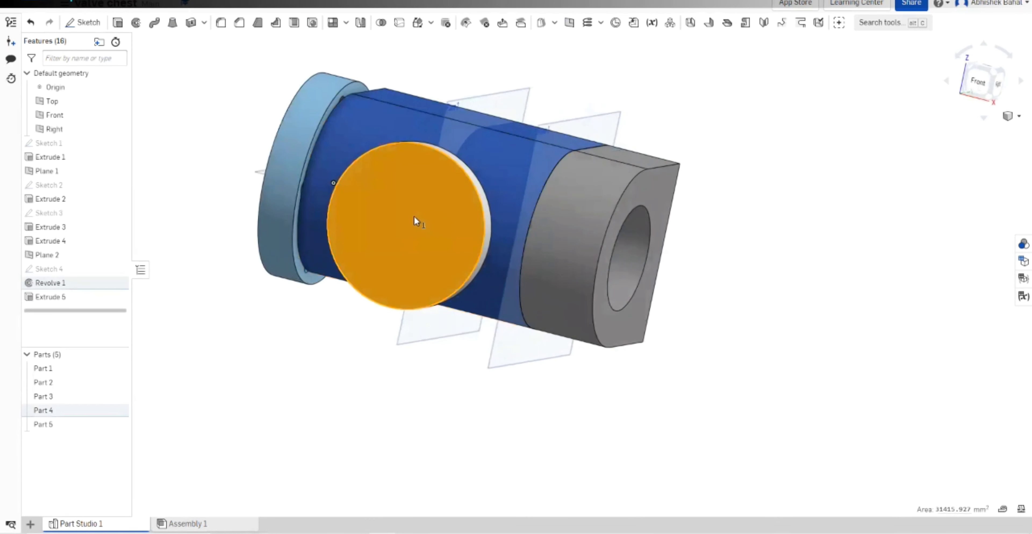
click(202, 84)
key(shift+s)
click(368, 196)
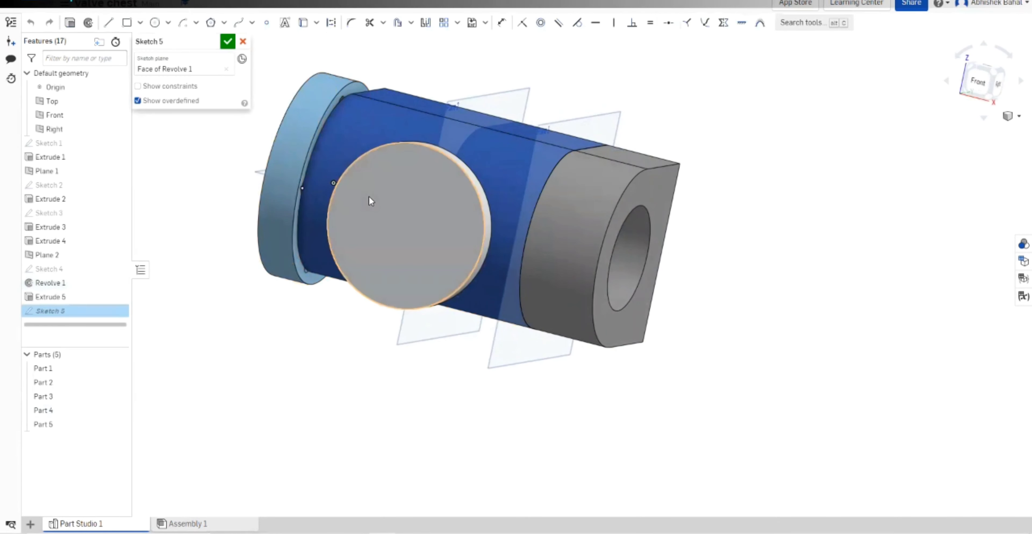
key(n)
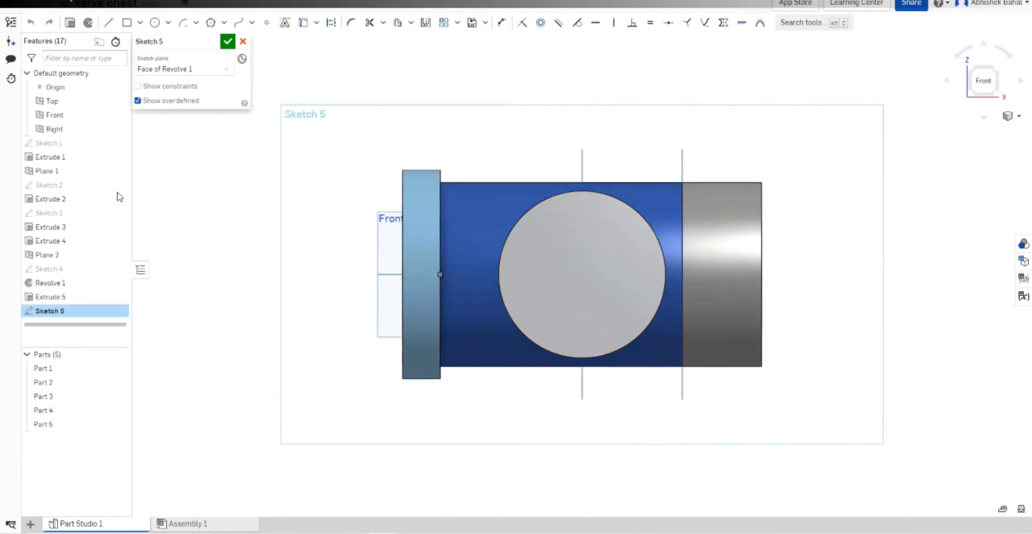
click(118, 269)
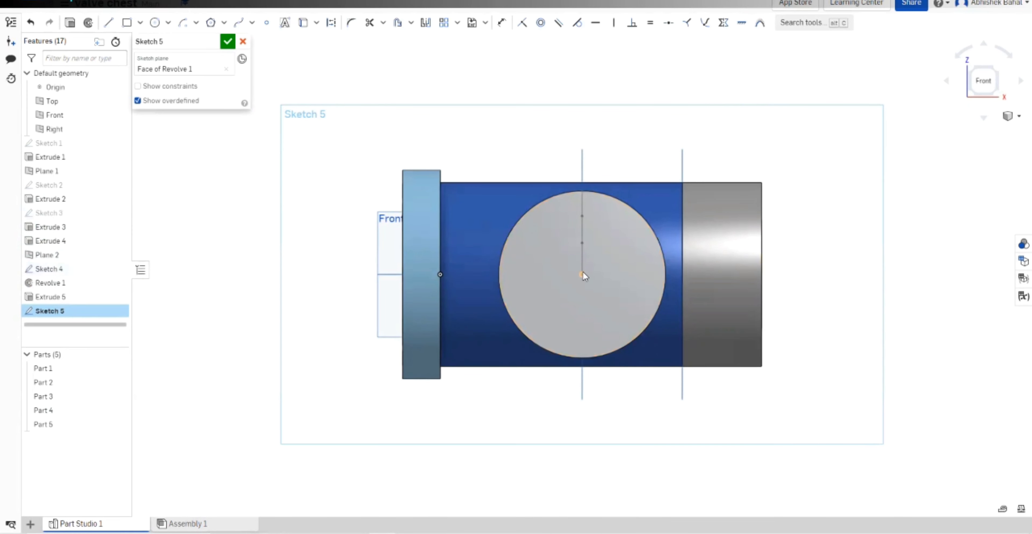
Draw a circle centred on the branch flange face, set its diameter to 90 mm and finish the sketch.
click(155, 23)
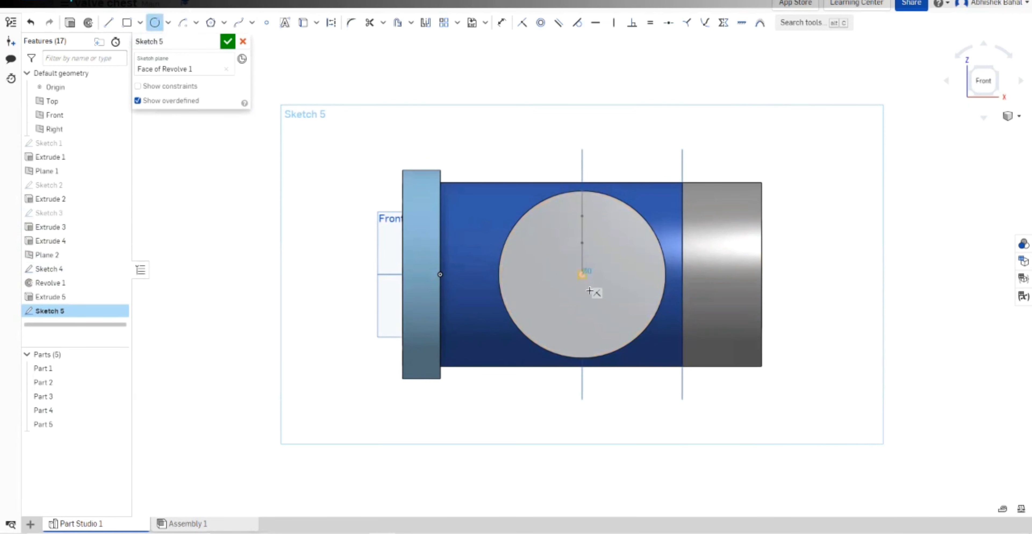
click(582, 274)
click(613, 313)
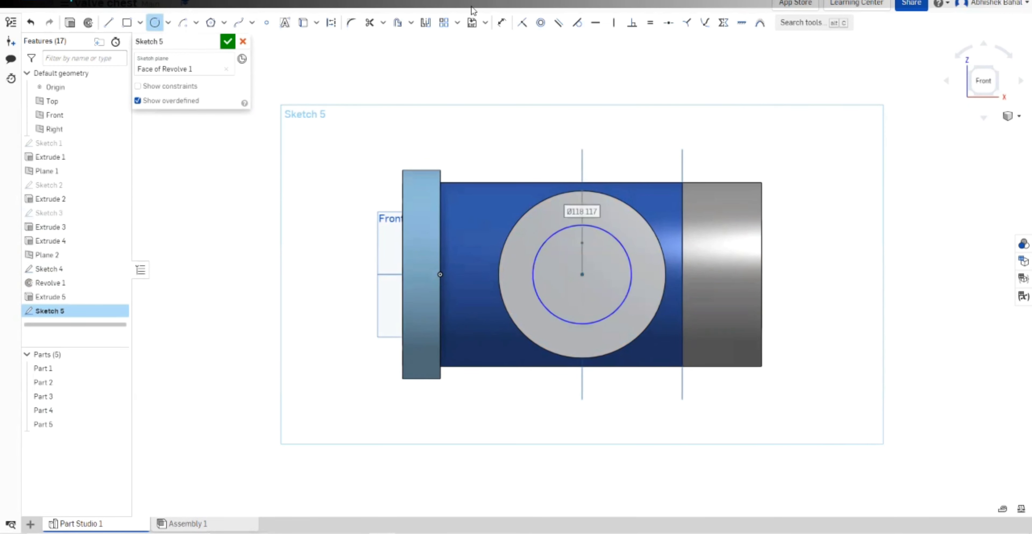
click(502, 23)
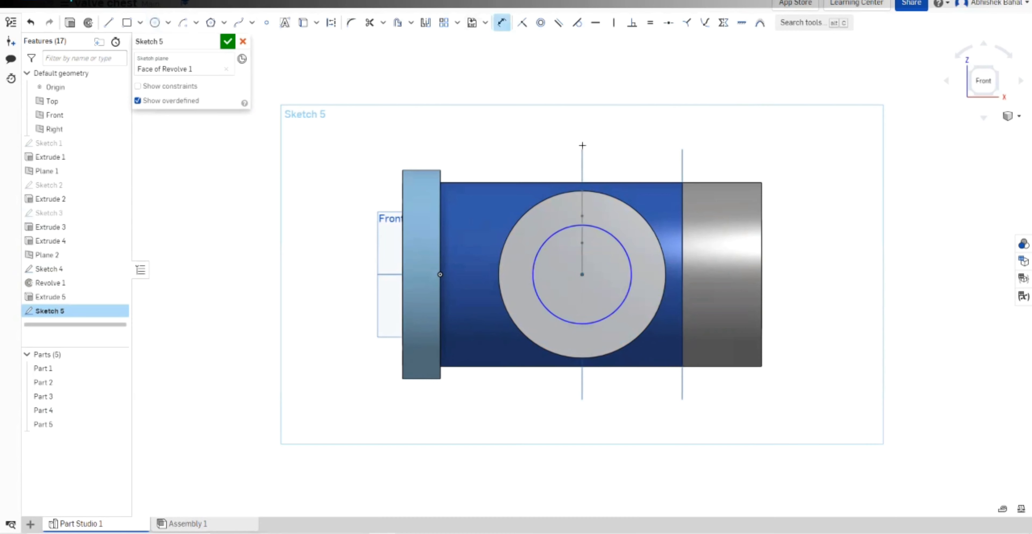
click(562, 232)
click(525, 138)
text(9)
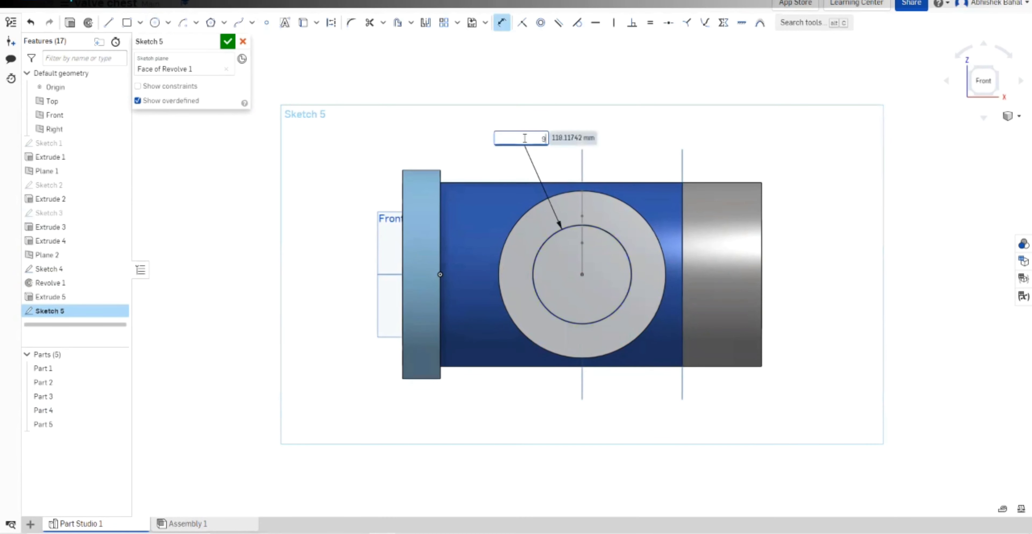
text(0)
key(Return)
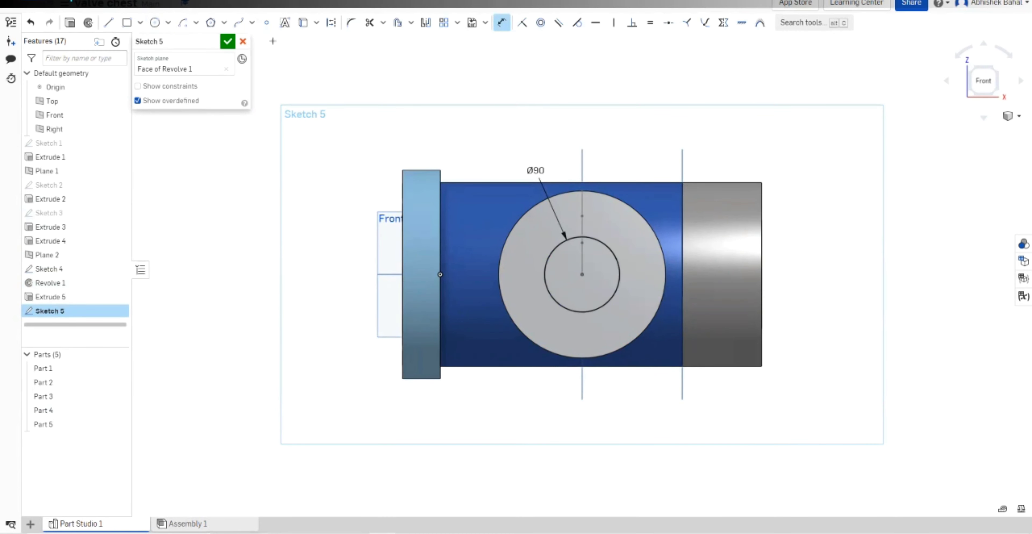
click(228, 41)
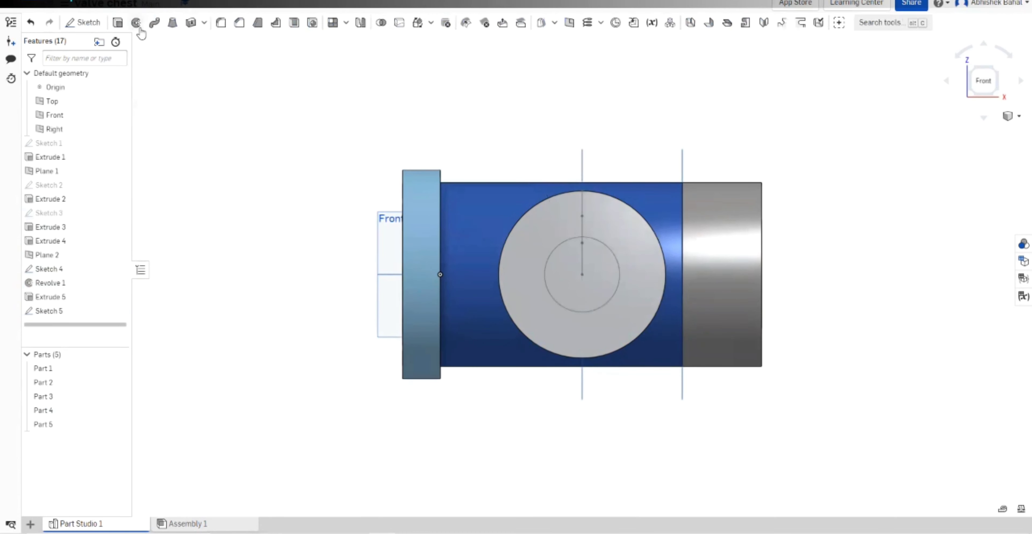
Bore the side branch by extruding the 90 mm circle inward as a blind removal 205 mm deep.
click(120, 23)
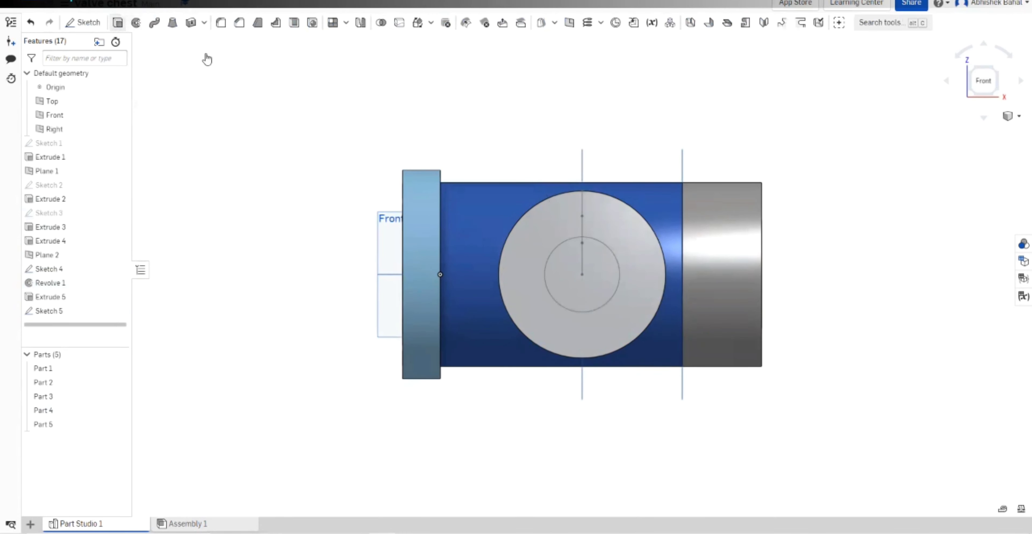
click(573, 280)
key(shift+7)
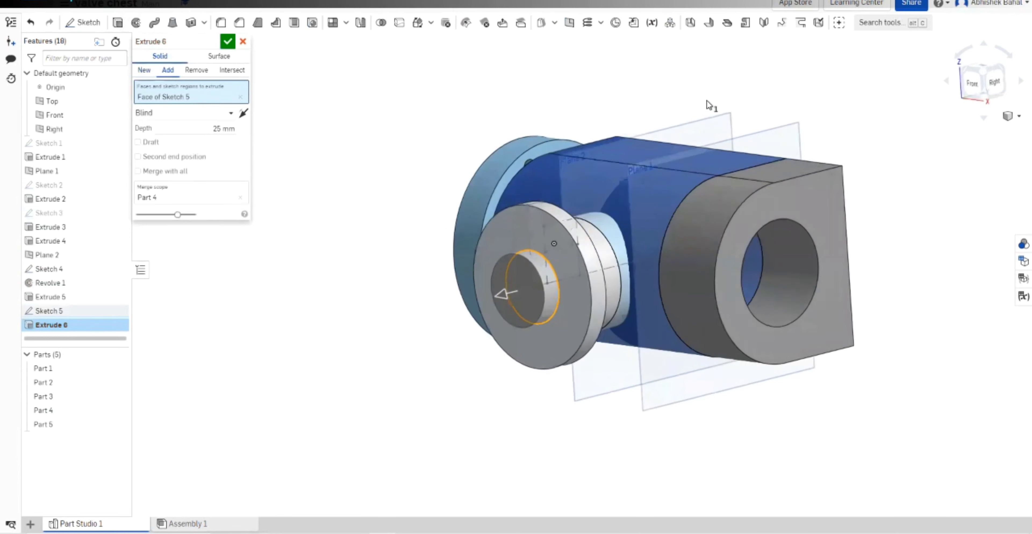
click(196, 70)
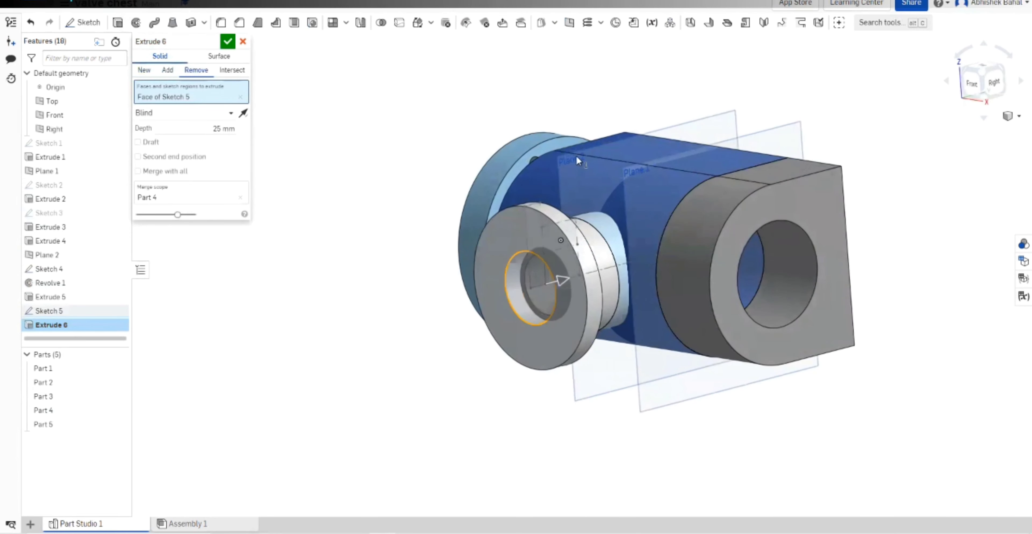
drag(571, 272, 582, 266)
text(126)
key(Return)
right_drag(353, 311, 311, 306)
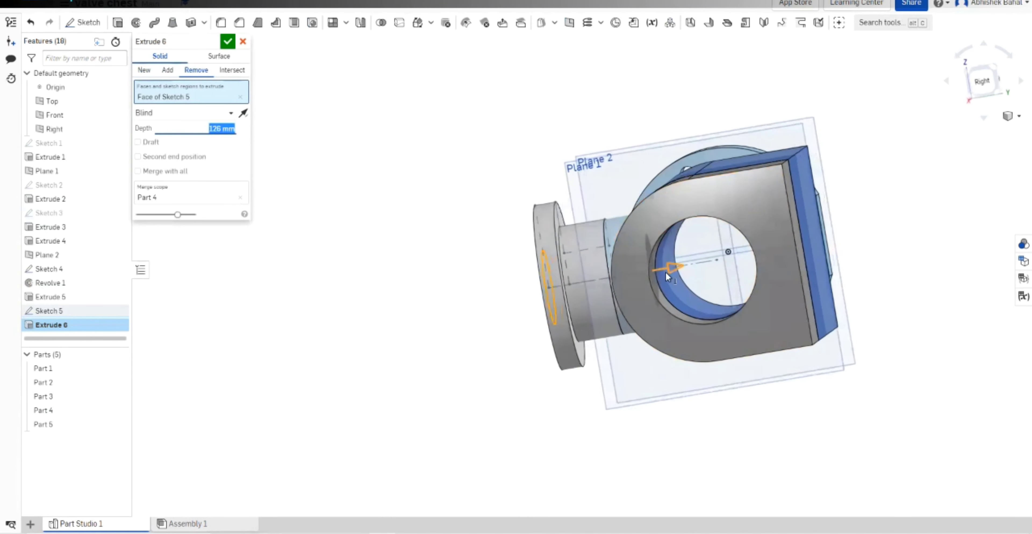
drag(670, 271, 675, 273)
right_drag(368, 248, 419, 245)
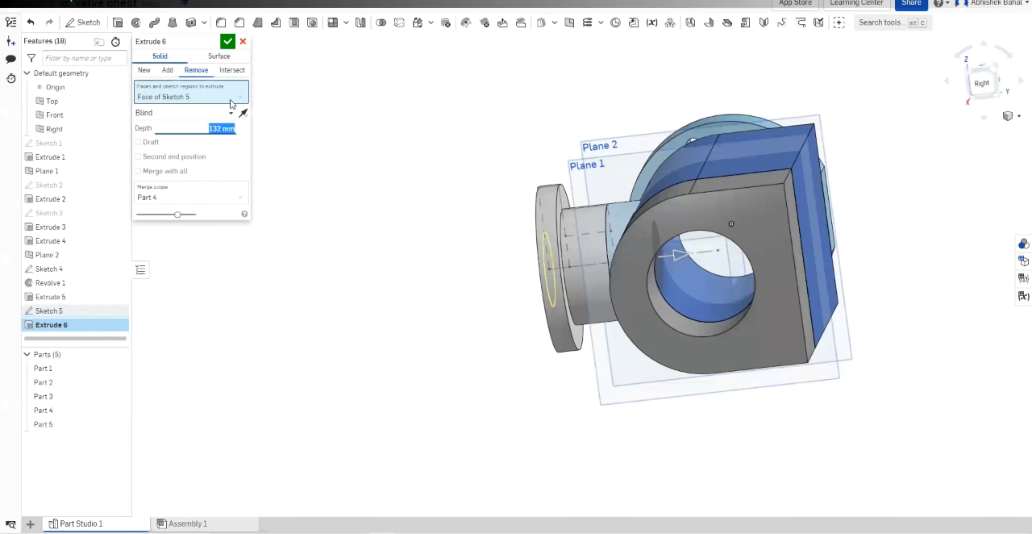
text(205)
key(Return)
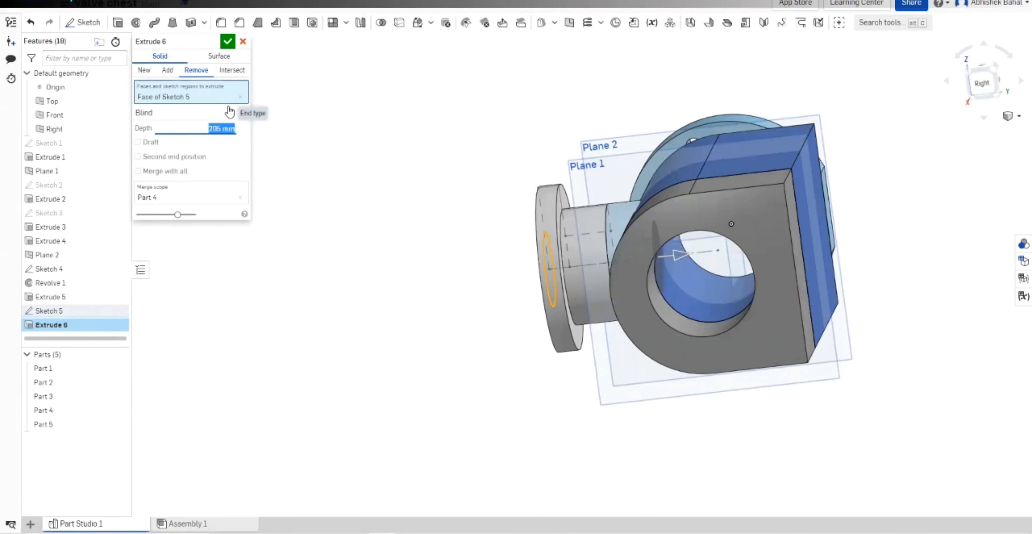
right_drag(368, 289, 424, 268)
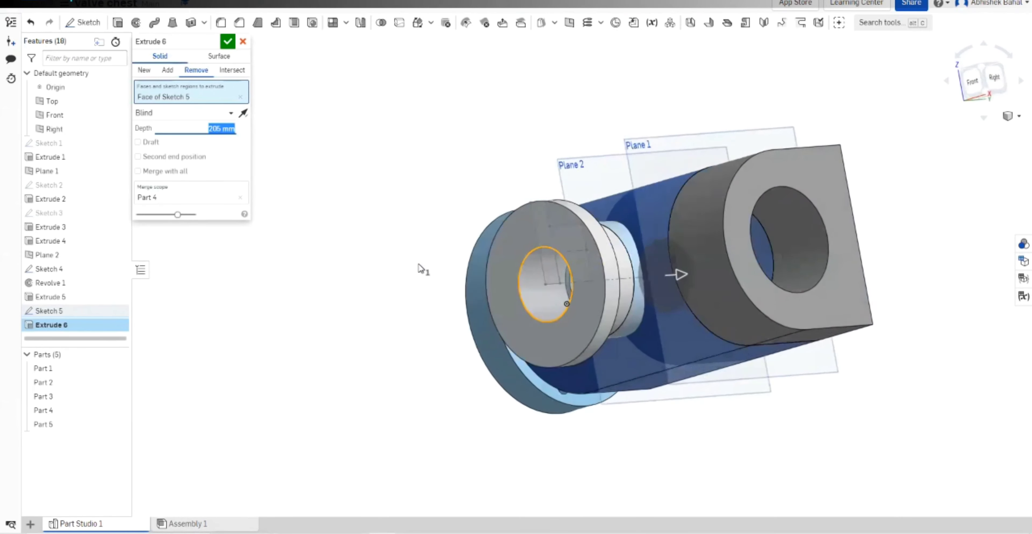
click(228, 42)
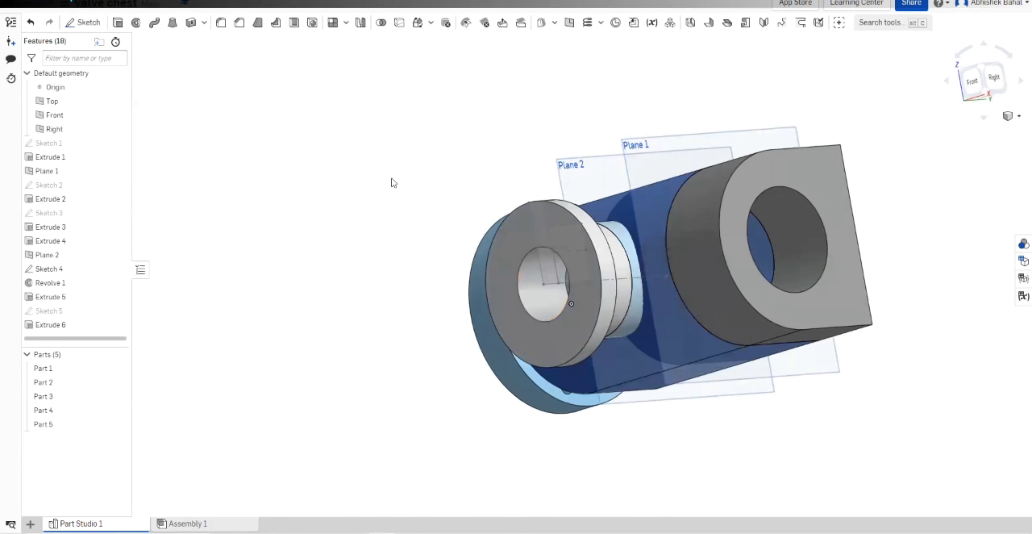
Create a plane offset 110 mm from the round end flange's body-side face, towards the opposite end of the body.
right_drag(387, 205, 446, 212)
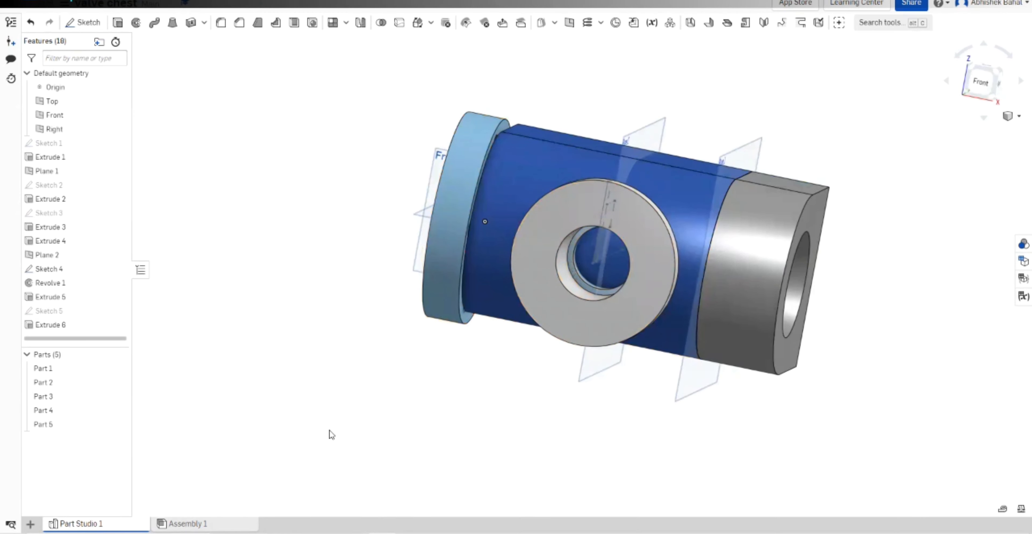
right_drag(330, 434, 539, 126)
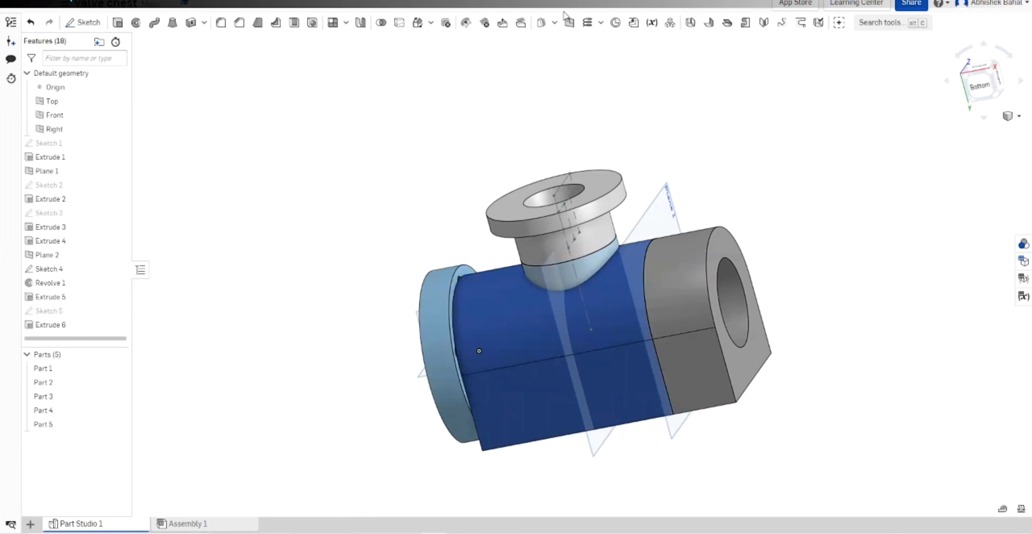
click(568, 23)
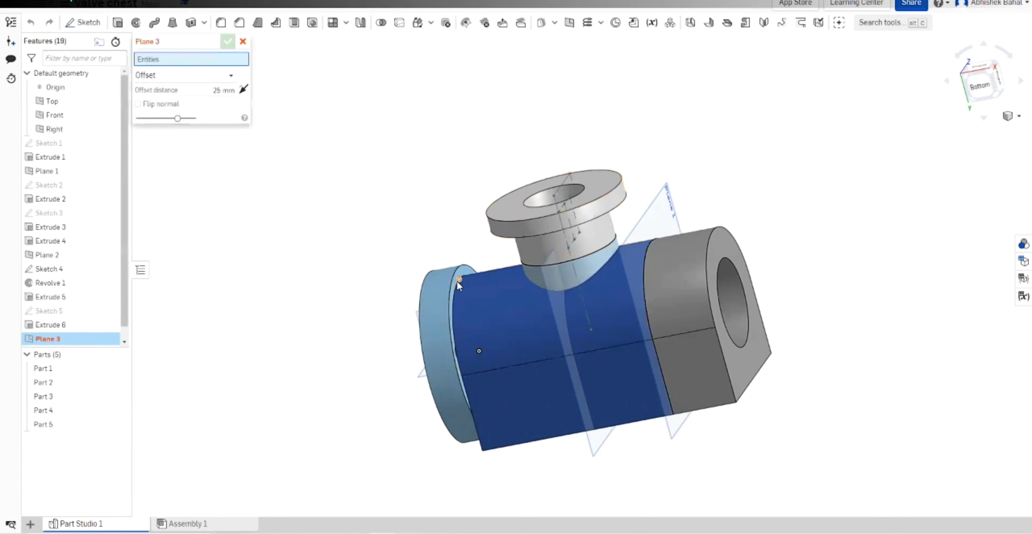
scroll(454, 277, up, 5)
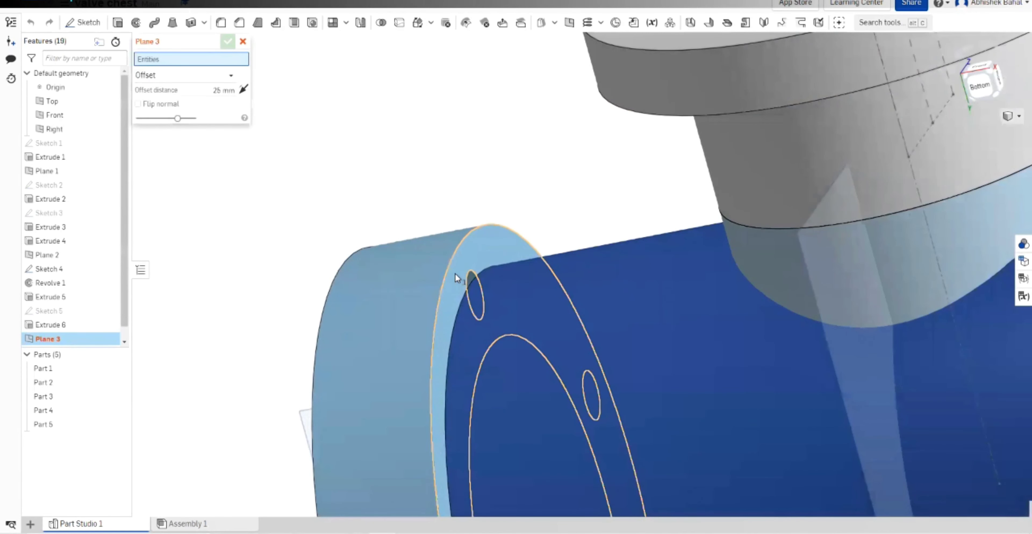
click(455, 272)
scroll(455, 273, down, 5)
click(224, 99)
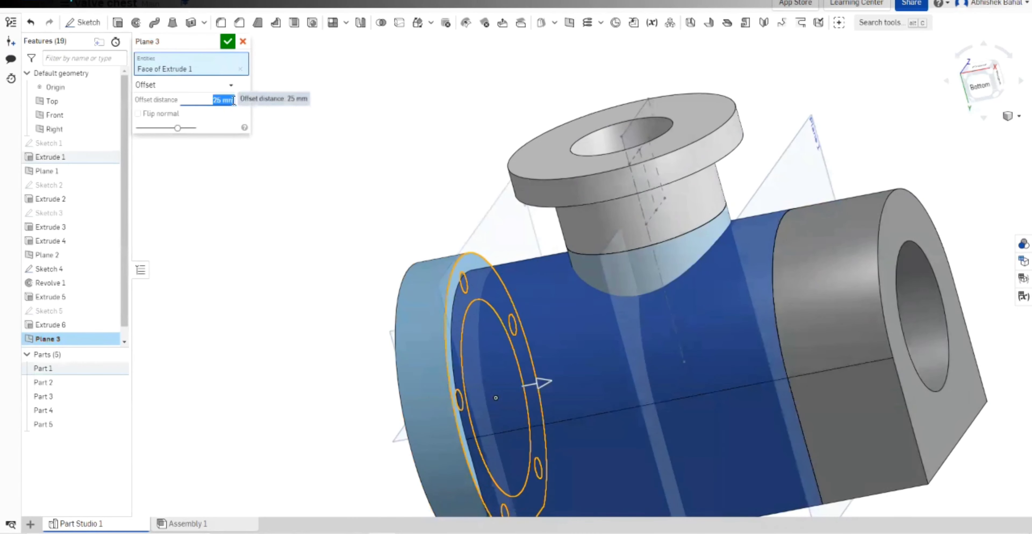
text(110m)
key(Return)
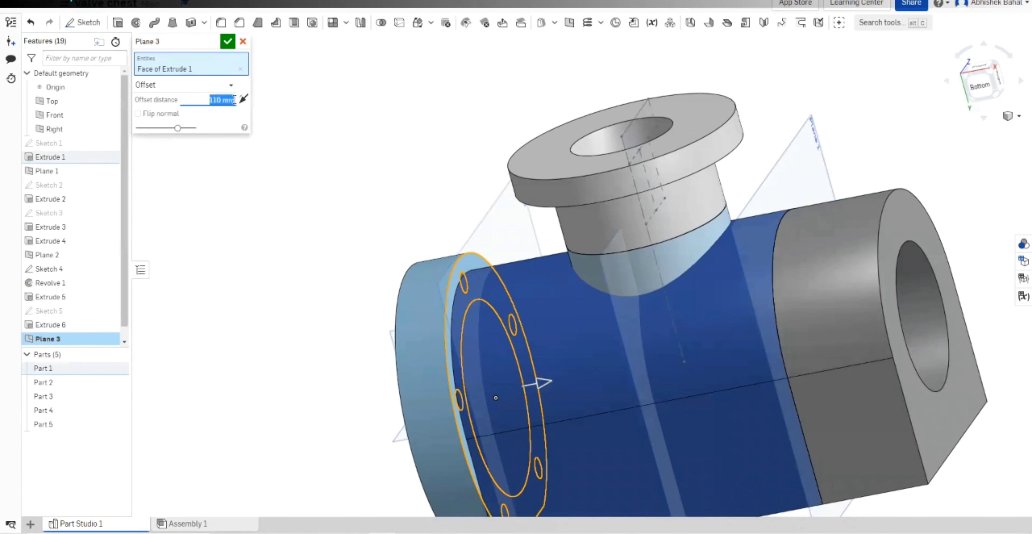
scroll(283, 188, down, 2)
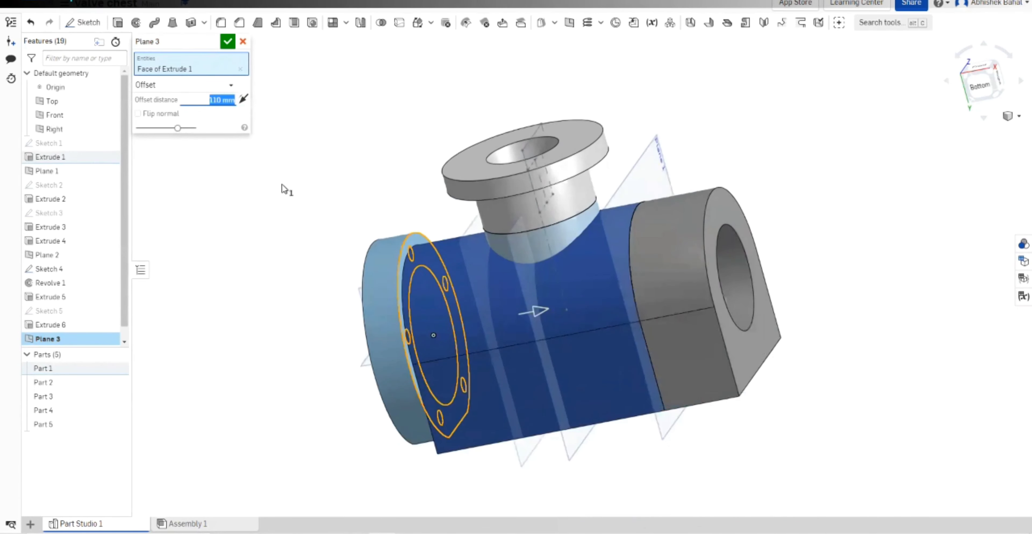
click(227, 42)
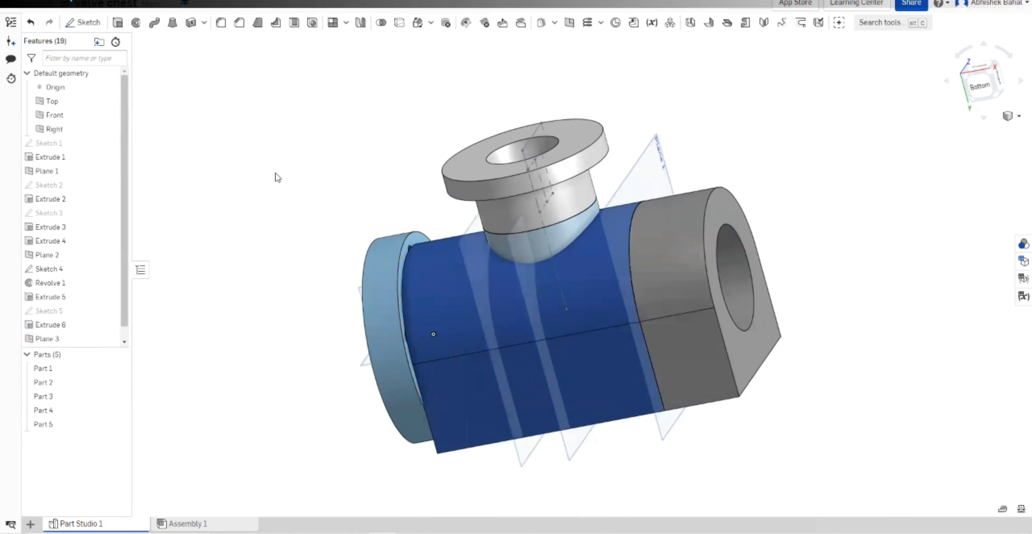
Start a sketch on the new offset plane through the body and view it straight on.
mouse_move(278, 174)
right_down()
mouse_move(299, 173)
mouse_move(279, 180)
right_up()
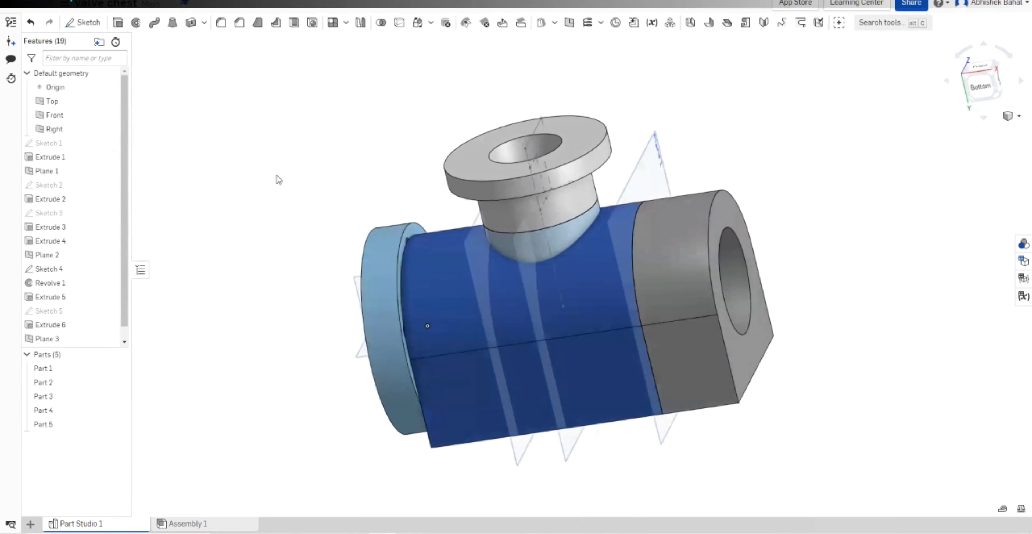
right_drag(338, 209, 276, 208)
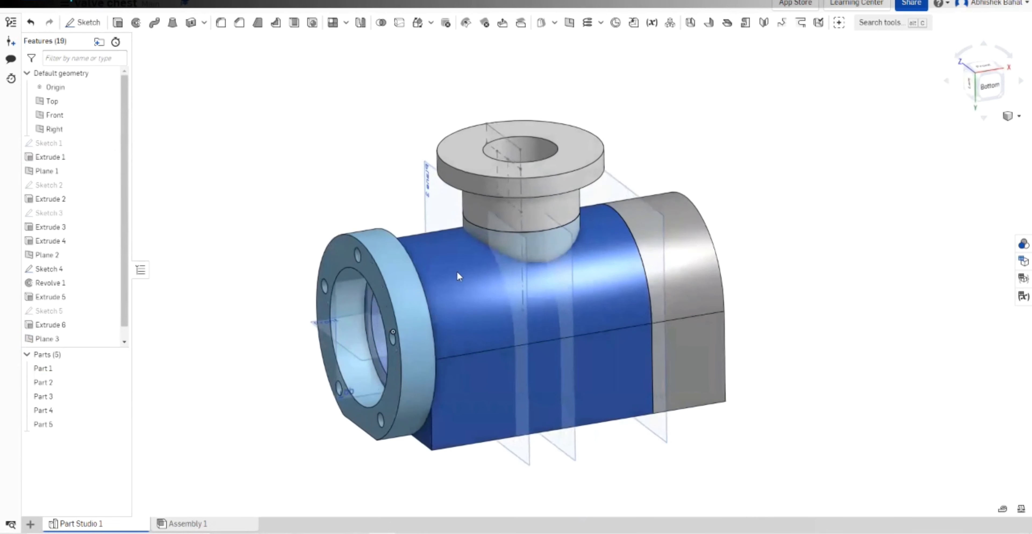
click(531, 454)
click(83, 22)
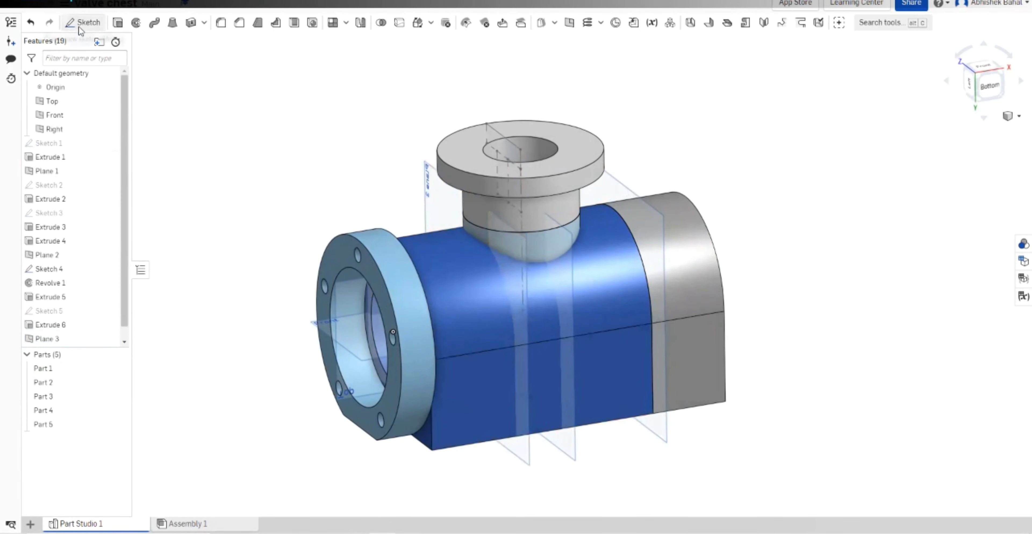
key(n)
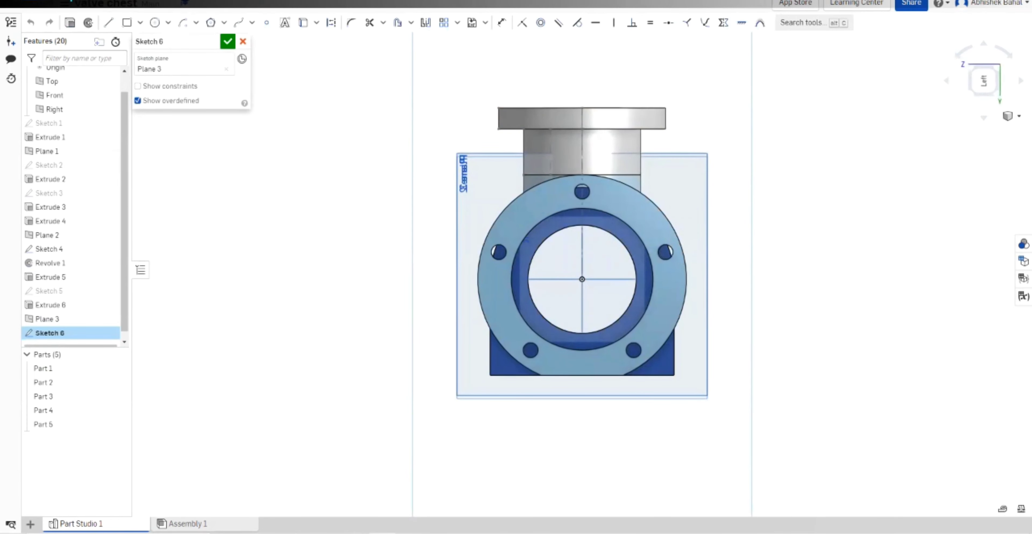
Consult the section views in the reference drawing and draw a horizontal construction line about 233 mm long outward from the body bore's centre.
key(alt+Tab)
scroll(676, 283, down, 6)
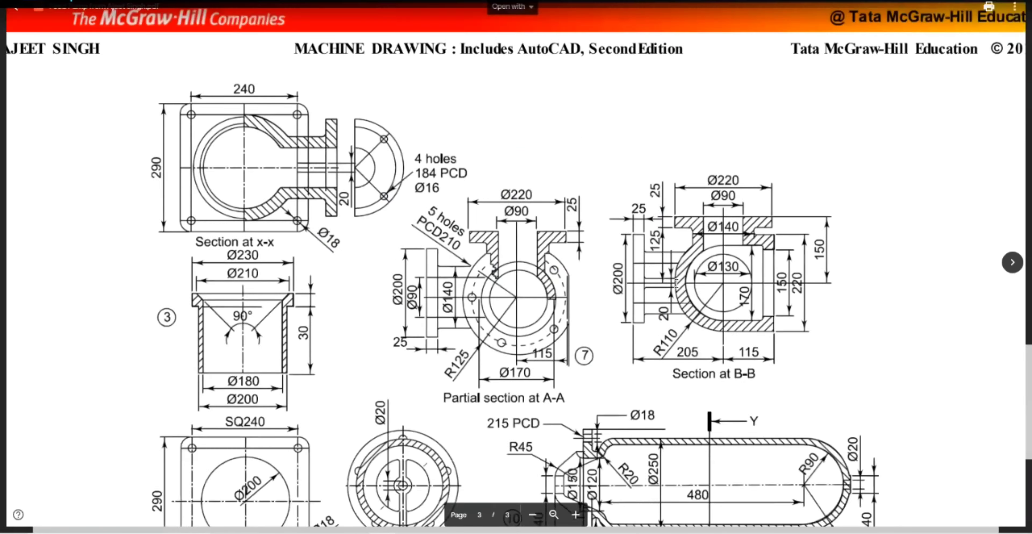
scroll(676, 283, up, 4)
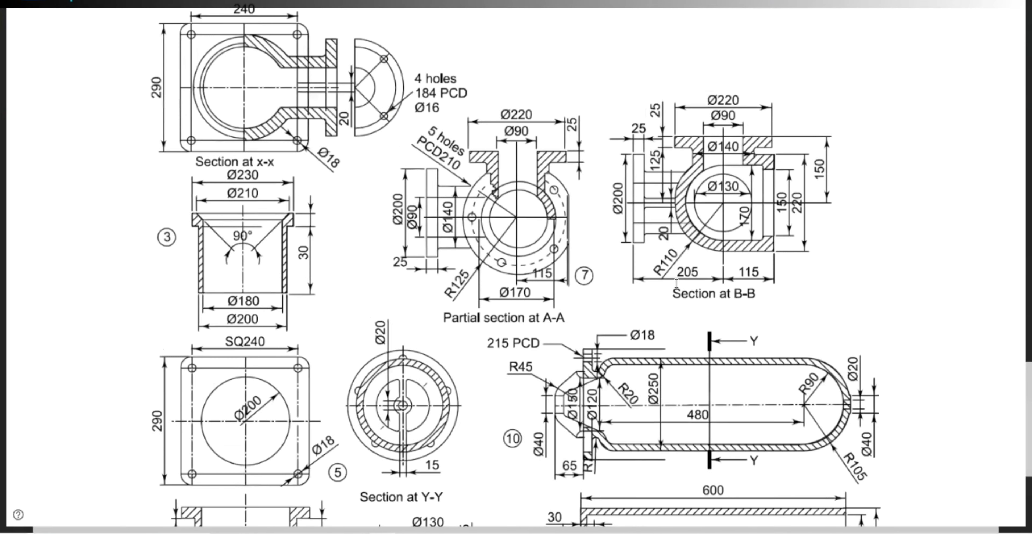
scroll(516, 281, up, 2)
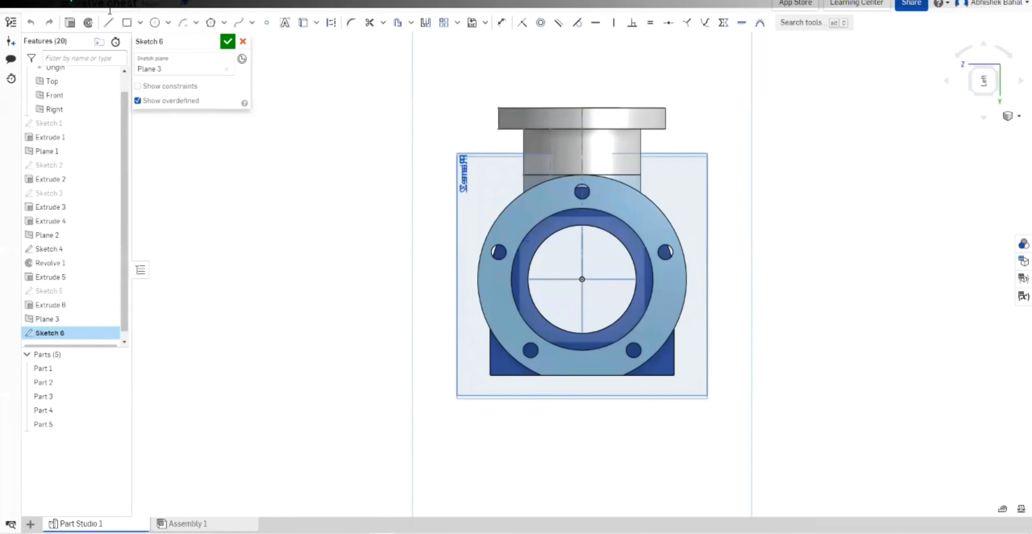
click(108, 22)
click(331, 22)
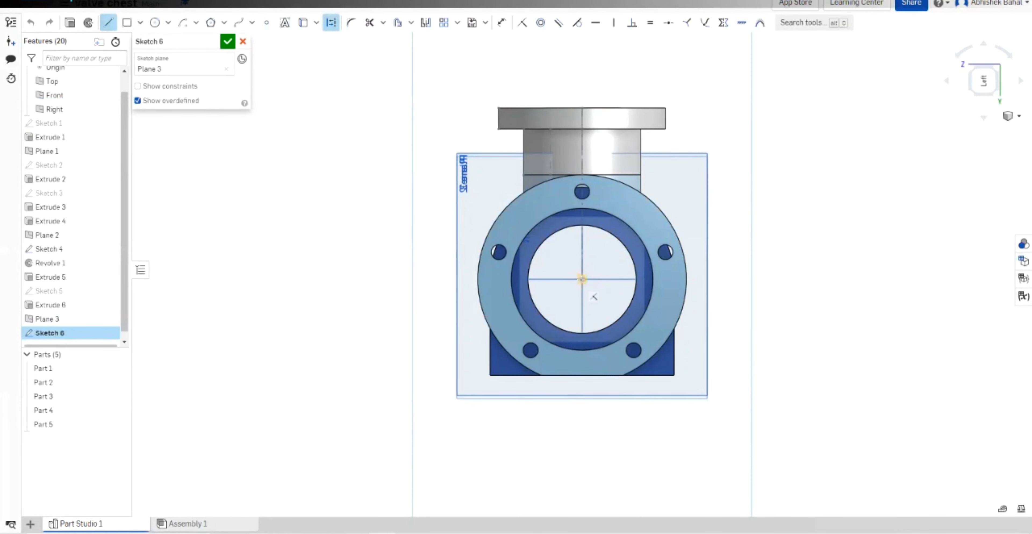
click(581, 279)
click(776, 279)
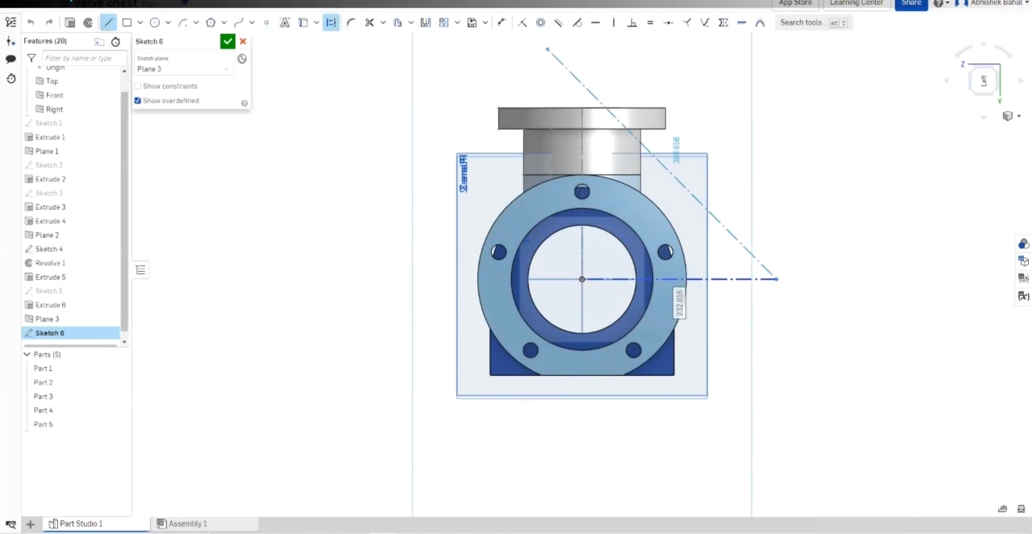
Set the construction line's length to 150 mm and check the reference drawing for the flange and neck dimensions.
click(502, 22)
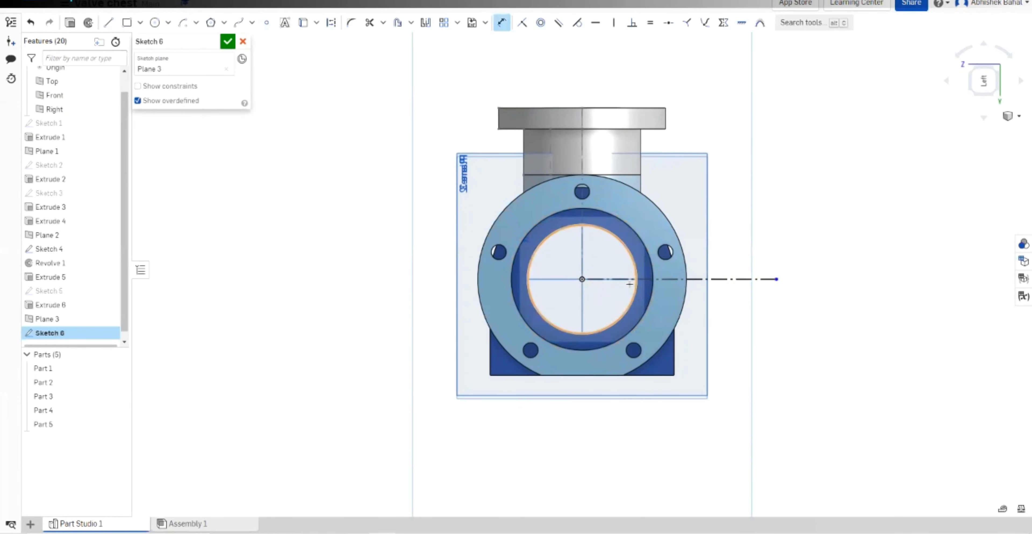
click(610, 279)
click(707, 468)
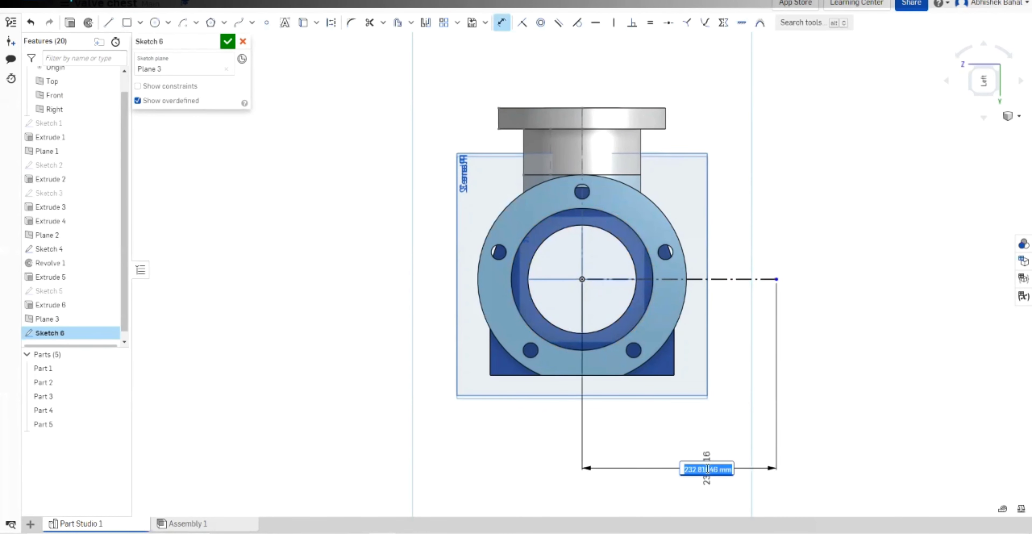
text(150)
key(Return)
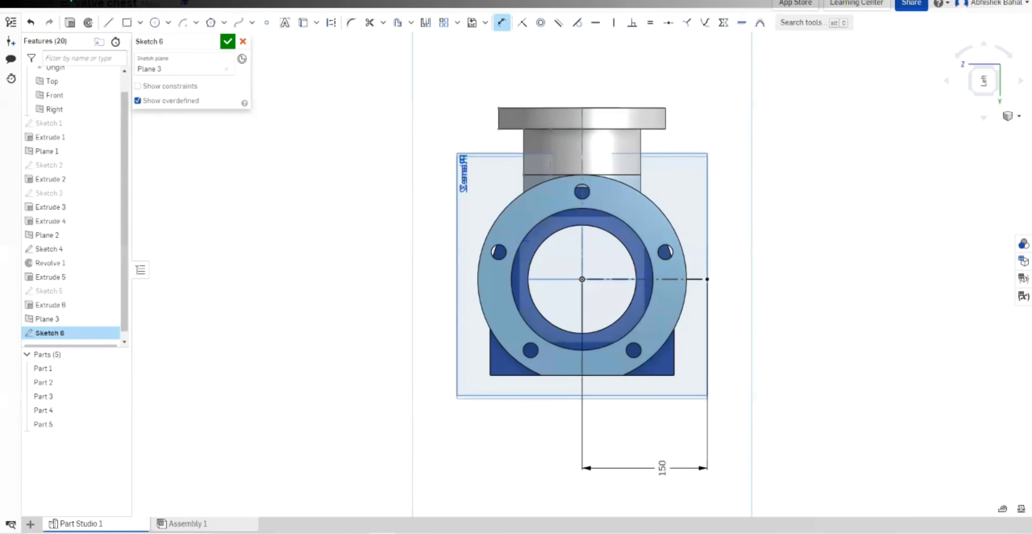
key(alt+Tab)
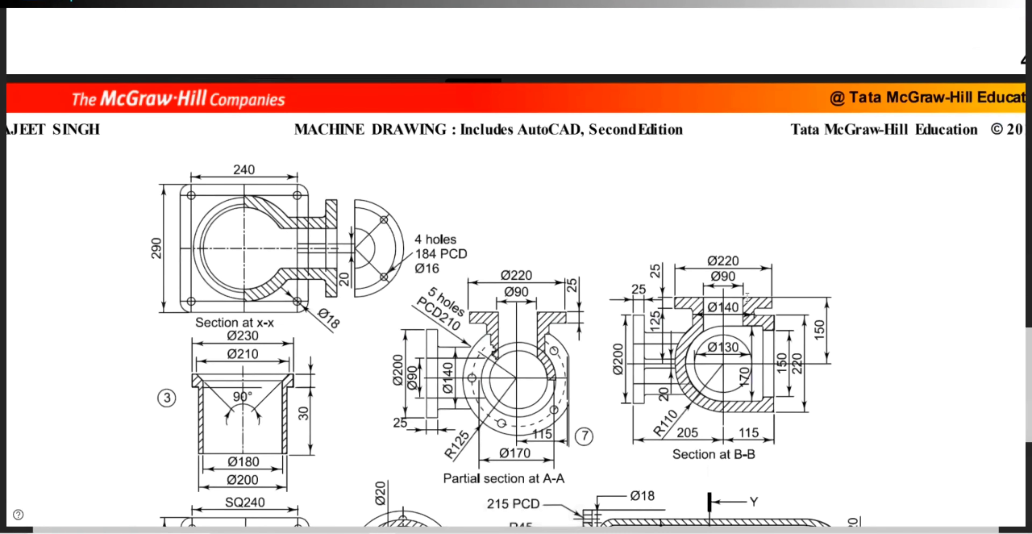
key(alt+Tab)
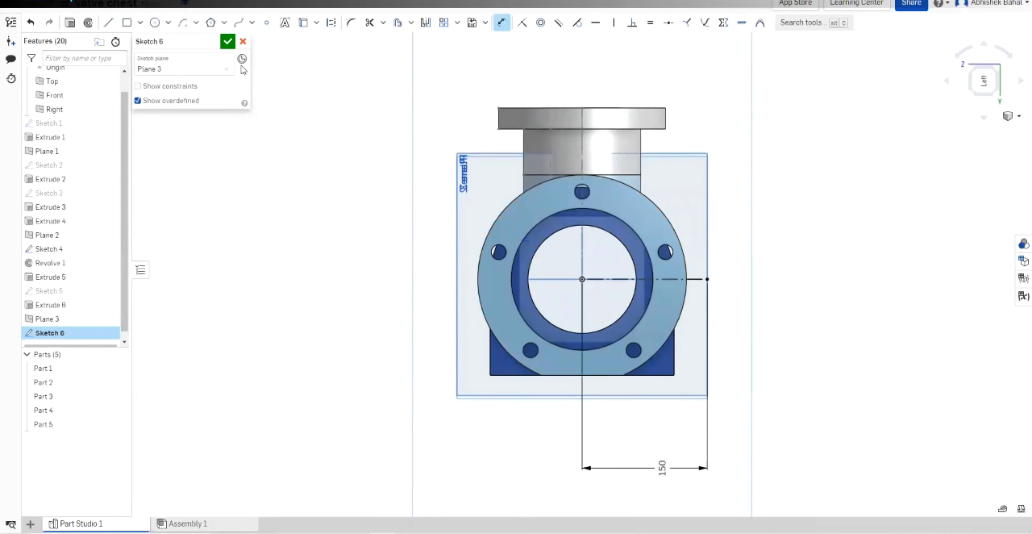
key(alt+Tab)
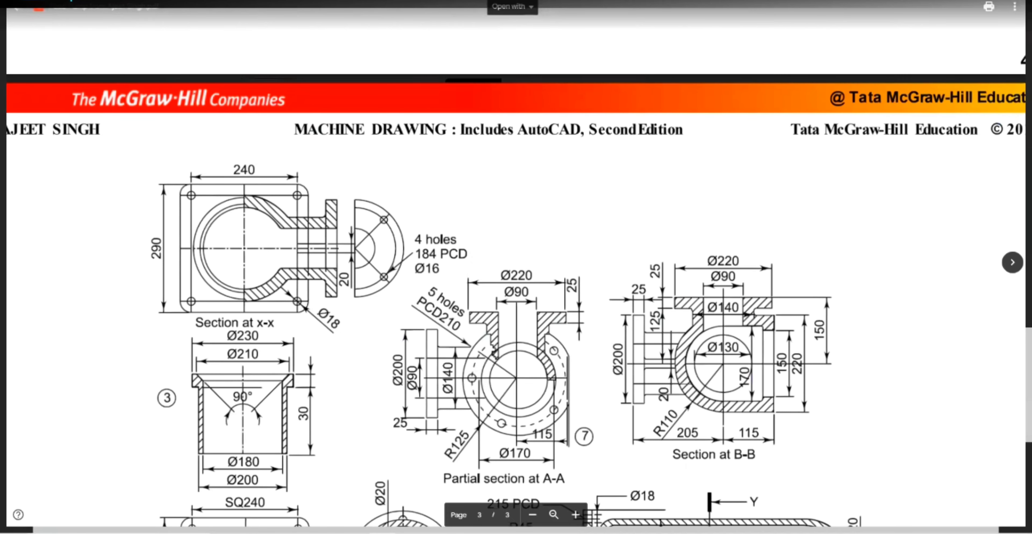
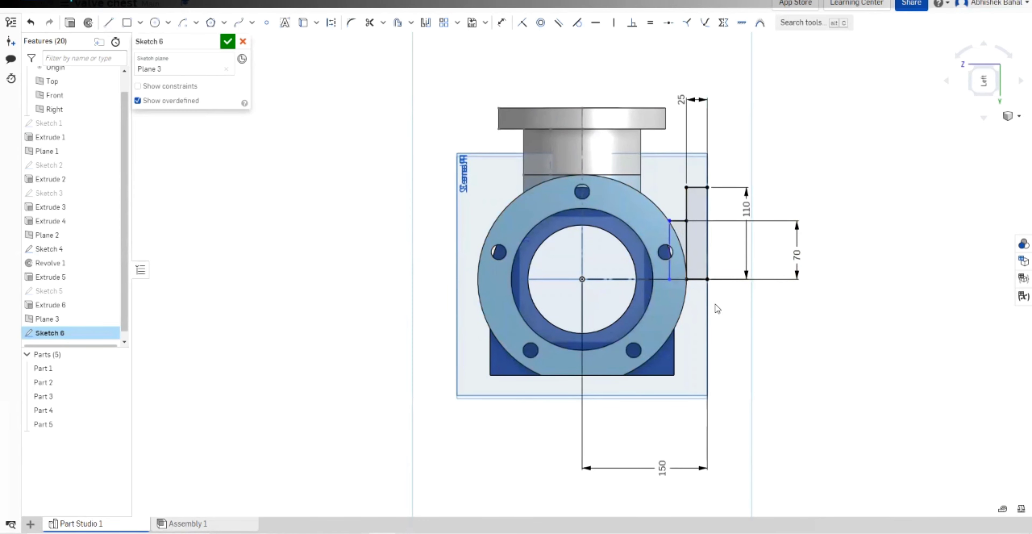
Try to add a 45 mm high corner rectangle from the construction line's outer end to the neck's inner edge, and undo it.
key(ctrl+Tab)
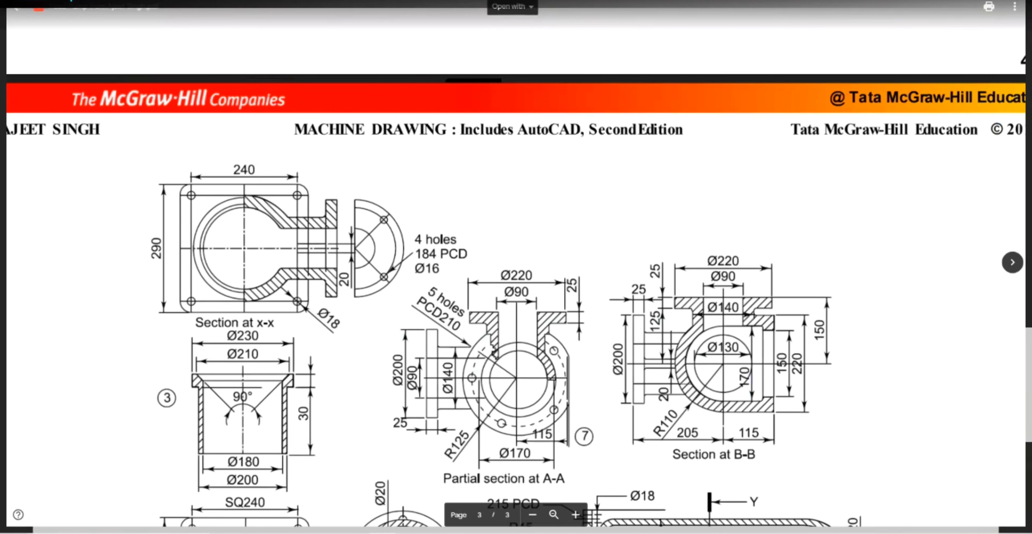
key(ctrl+shift+Tab)
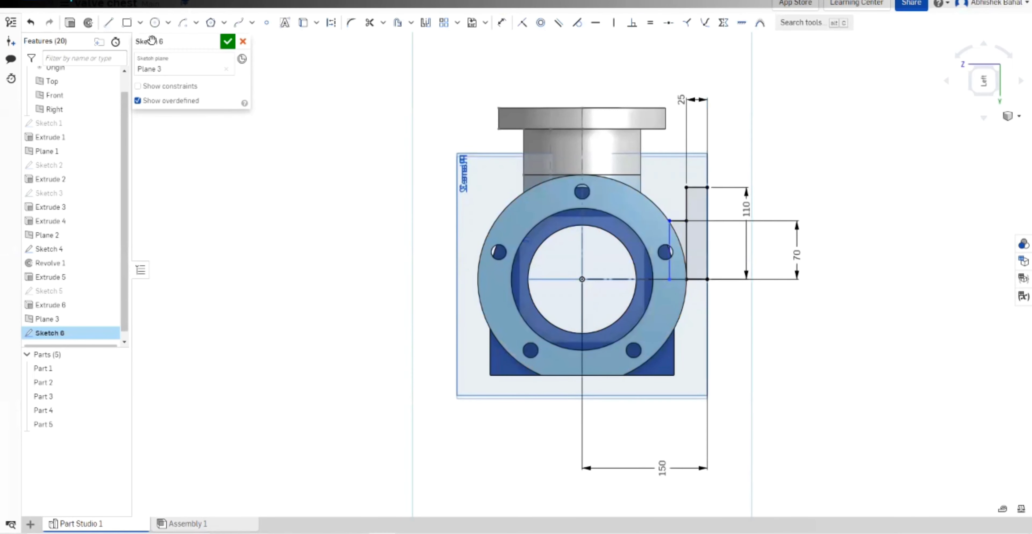
click(140, 23)
click(161, 39)
click(707, 279)
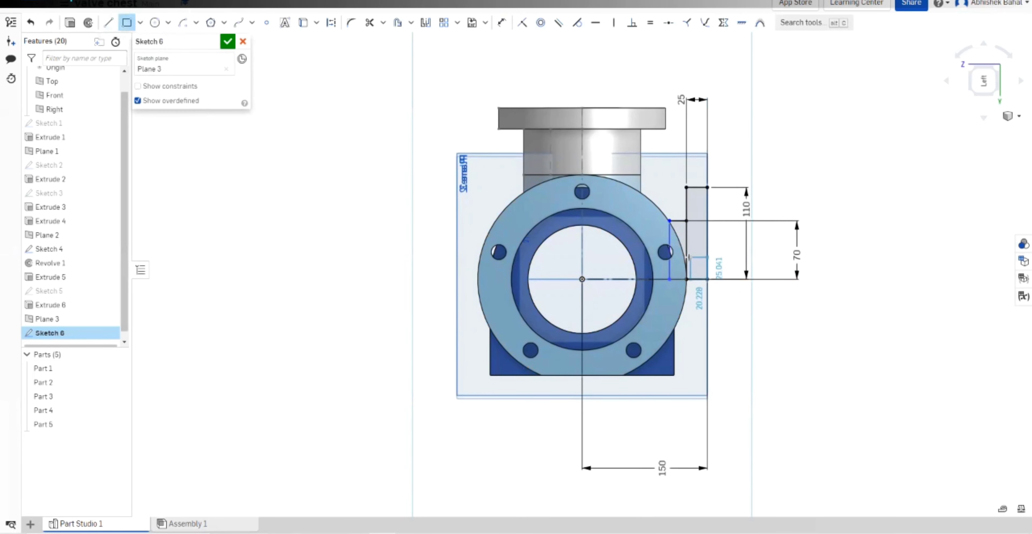
click(667, 250)
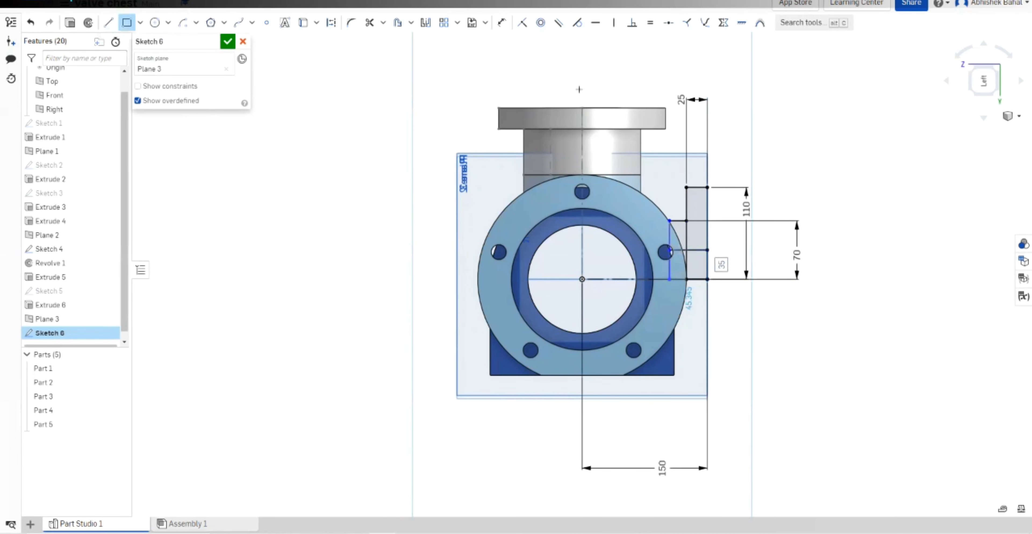
click(502, 23)
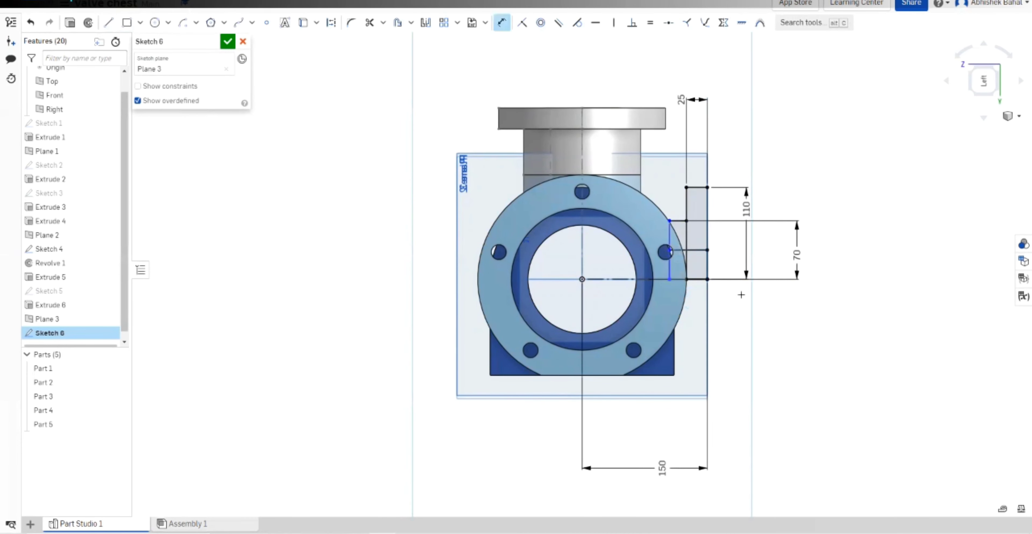
click(705, 267)
click(941, 263)
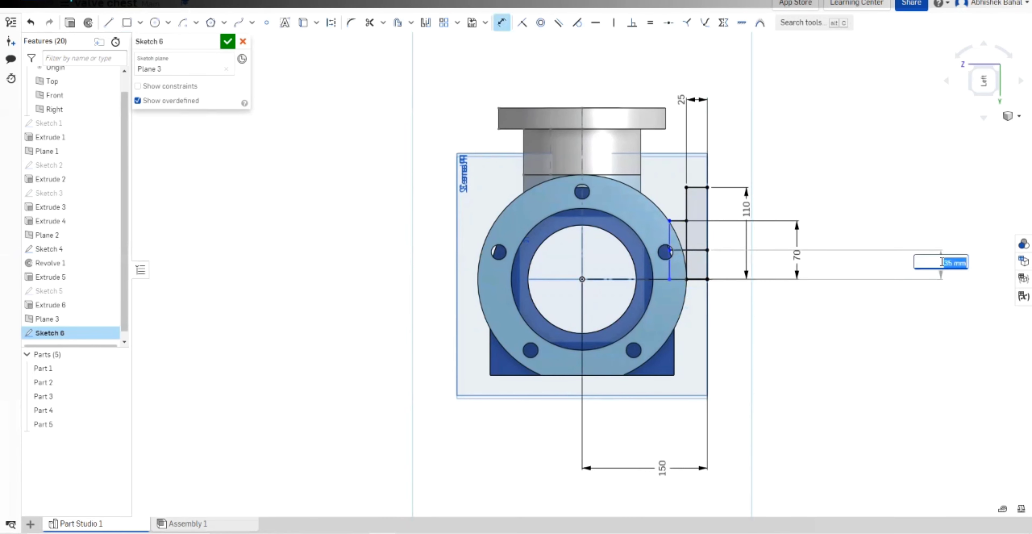
key(Return)
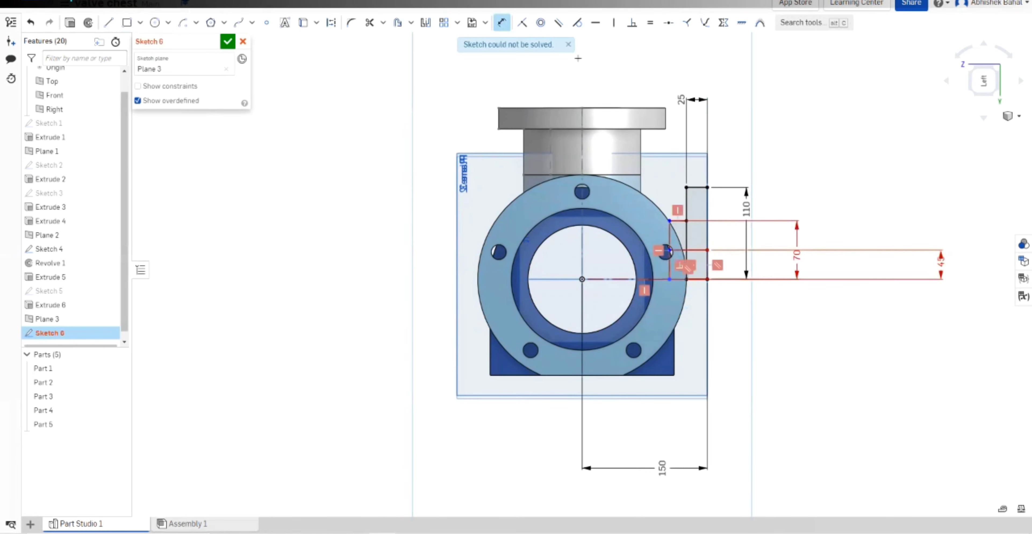
key(Escape)
key(ctrl+z)
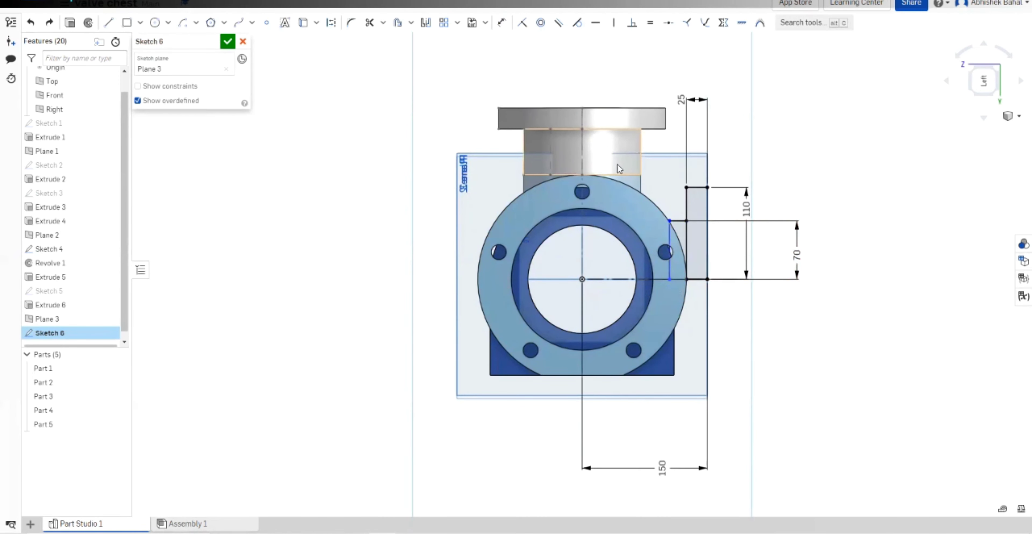
Draw a horizontal line across the stepped profile from the neck's inner edge to the flange's outer edge.
click(107, 22)
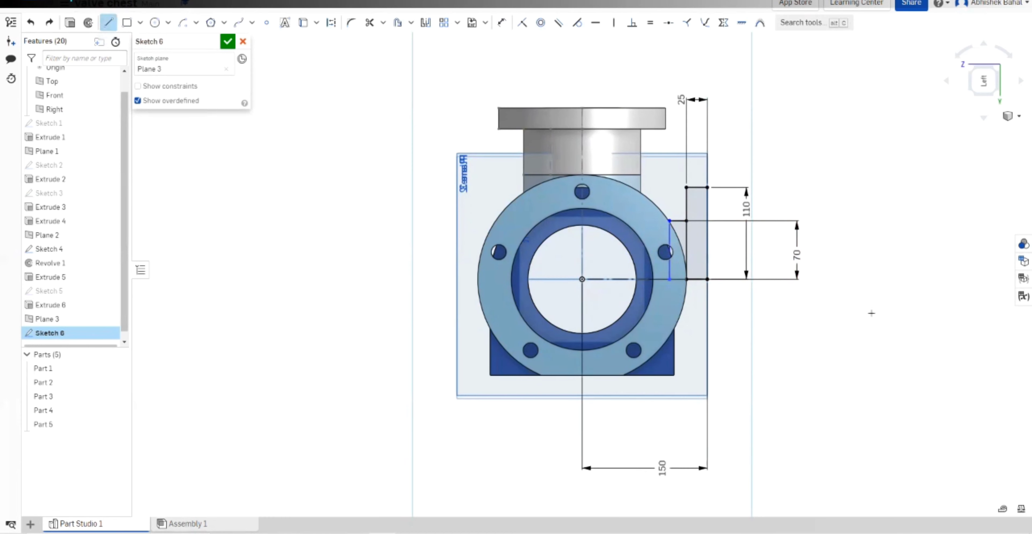
click(667, 240)
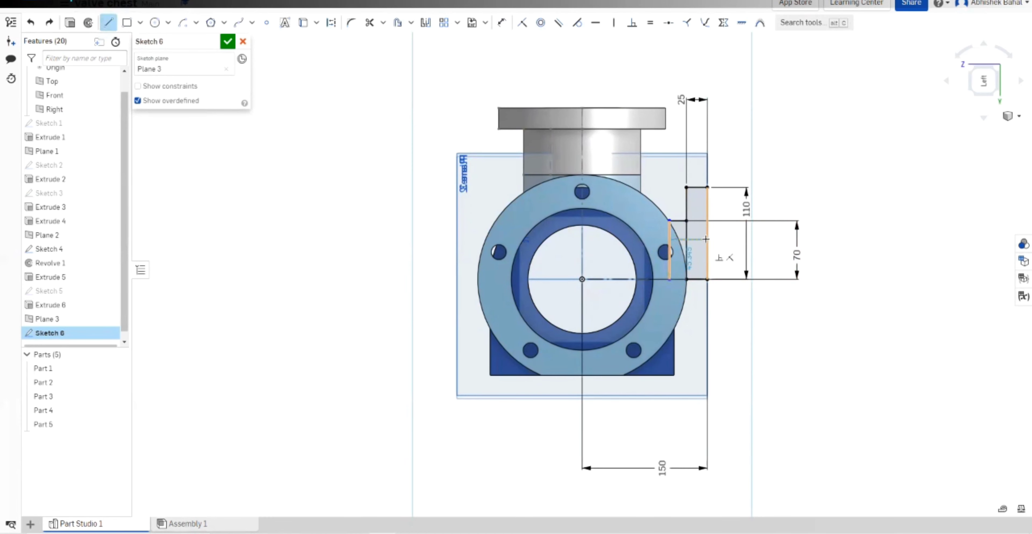
click(705, 239)
key(Escape)
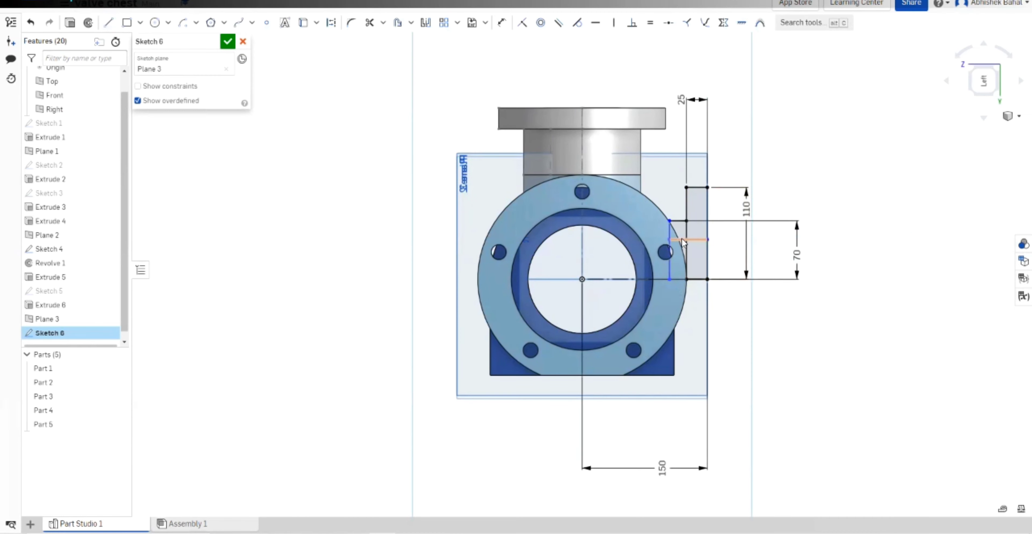
Set the new line's distance from the horizontal construction line to 45 mm and finish the sketch.
scroll(732, 252, up, 3)
click(501, 23)
click(683, 235)
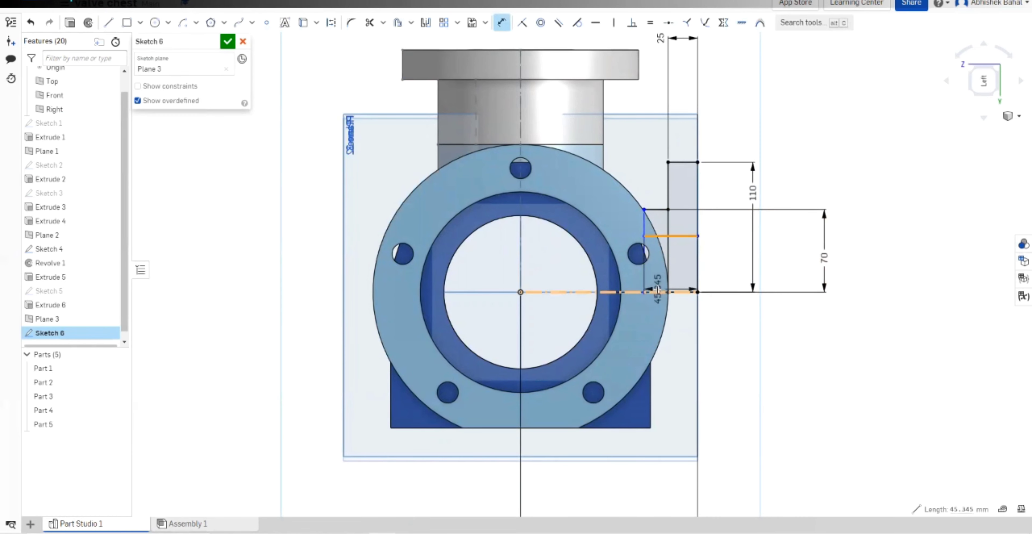
click(662, 290)
click(883, 271)
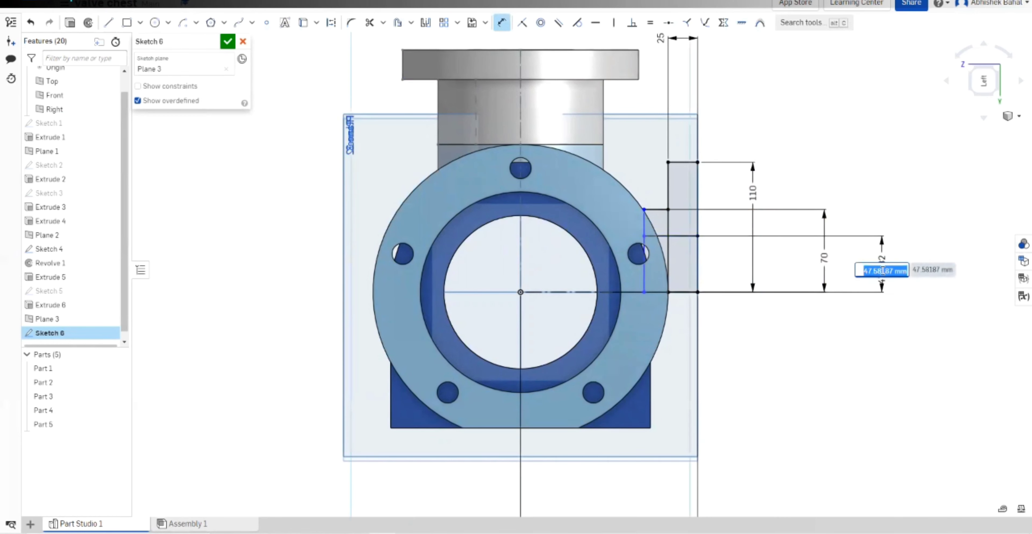
text(45)
key(Return)
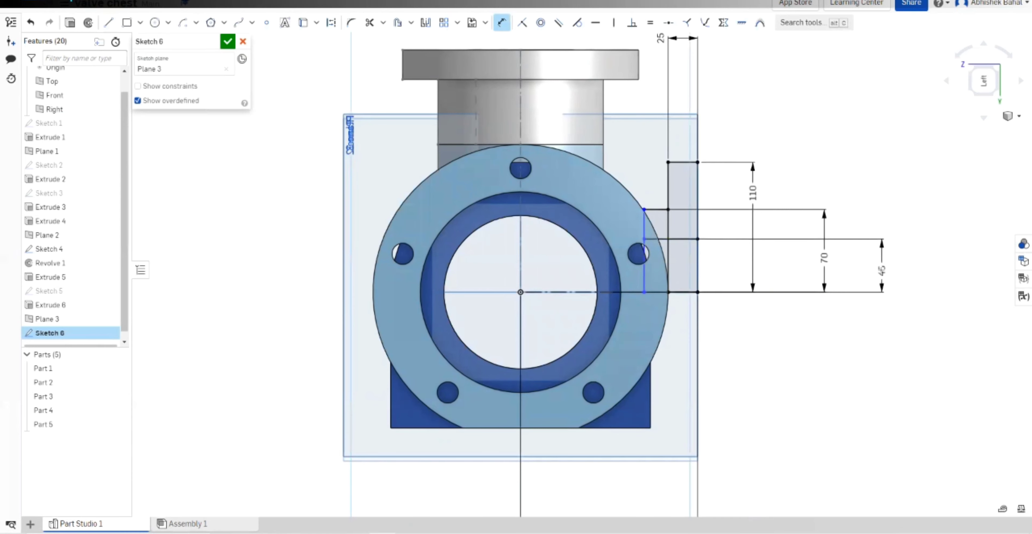
scroll(881, 271, down, 2)
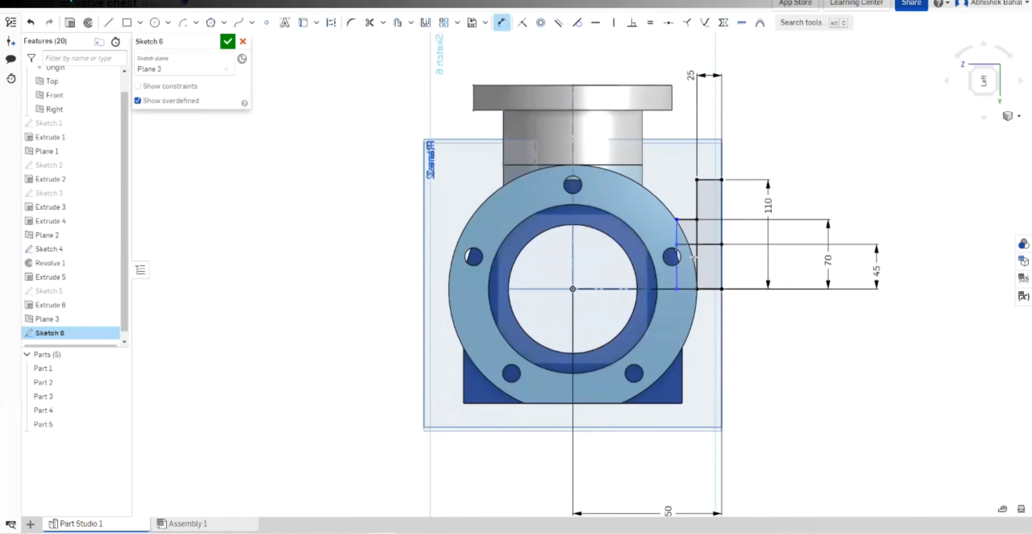
scroll(701, 259, down, 2)
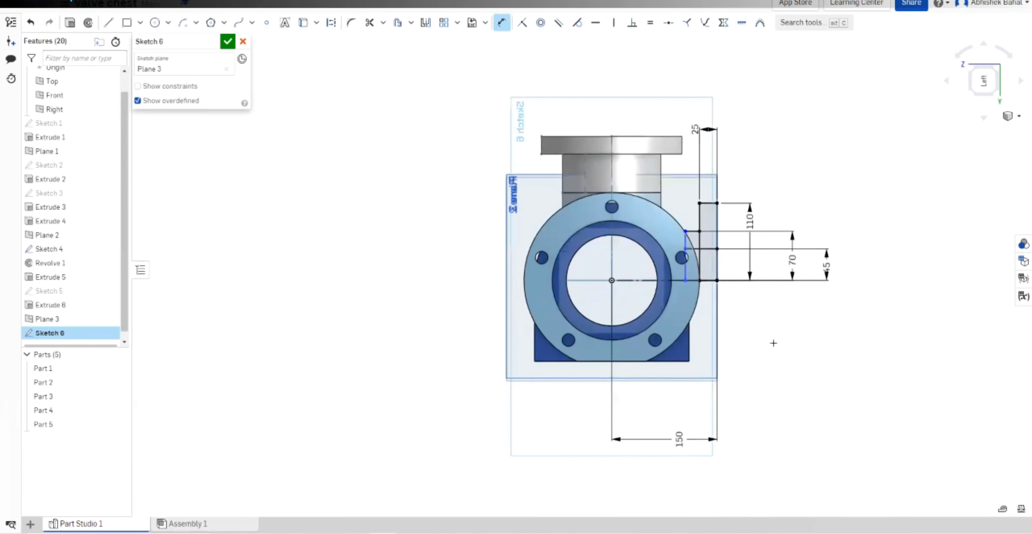
key(Escape)
scroll(773, 342, up, 1)
scroll(774, 344, up, 1)
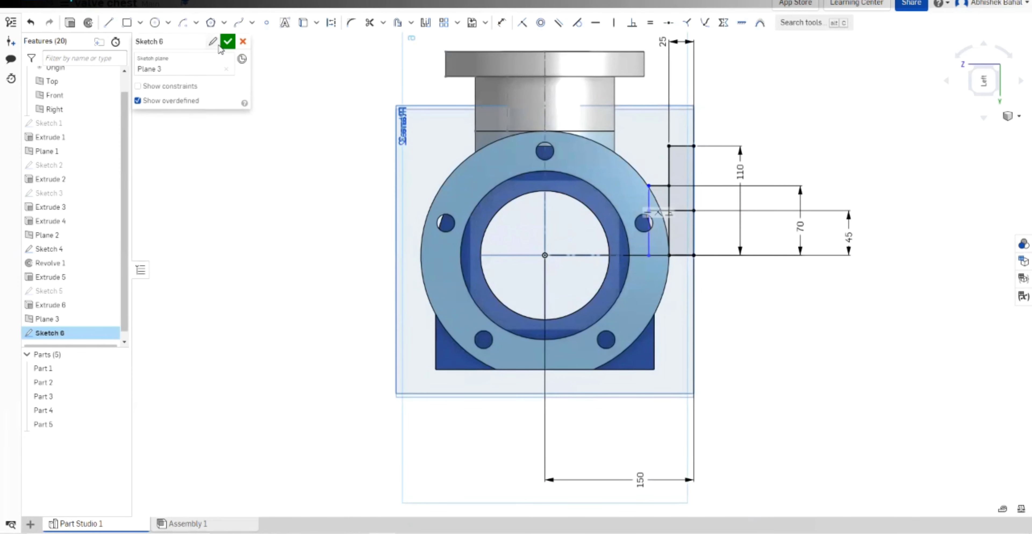
click(227, 41)
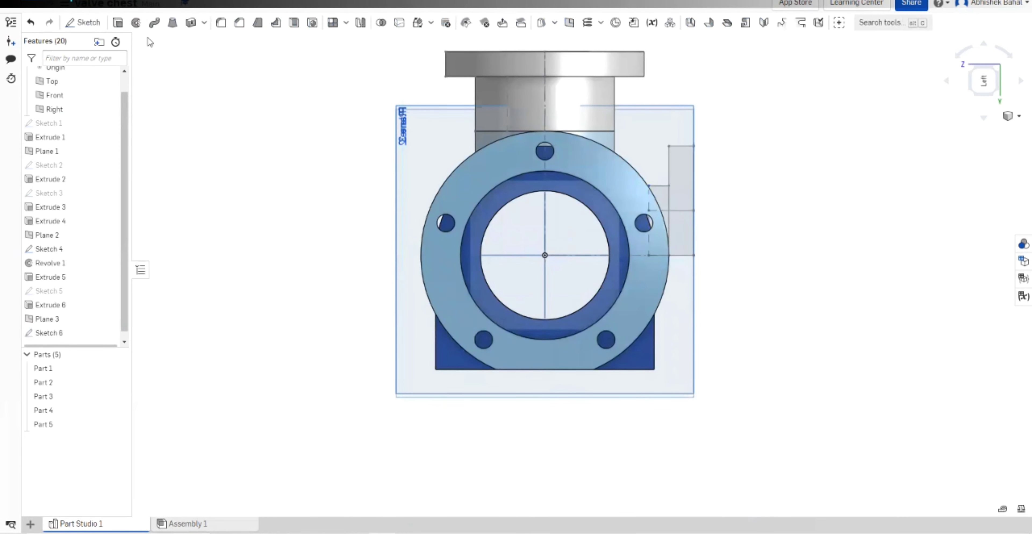
Revolve the flange and neck regions a full turn around the horizontal construction line, adding them to the body as the second branch.
click(136, 27)
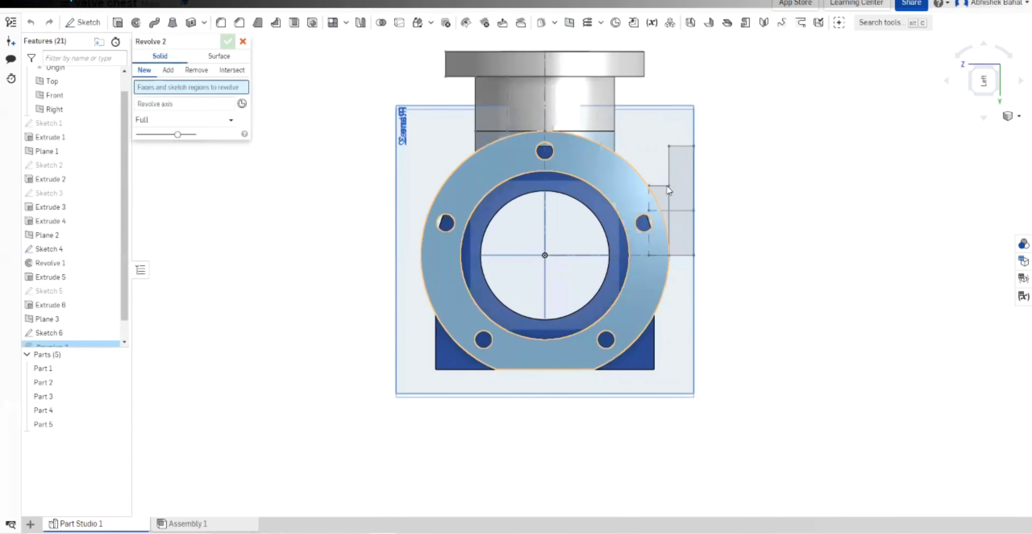
click(684, 186)
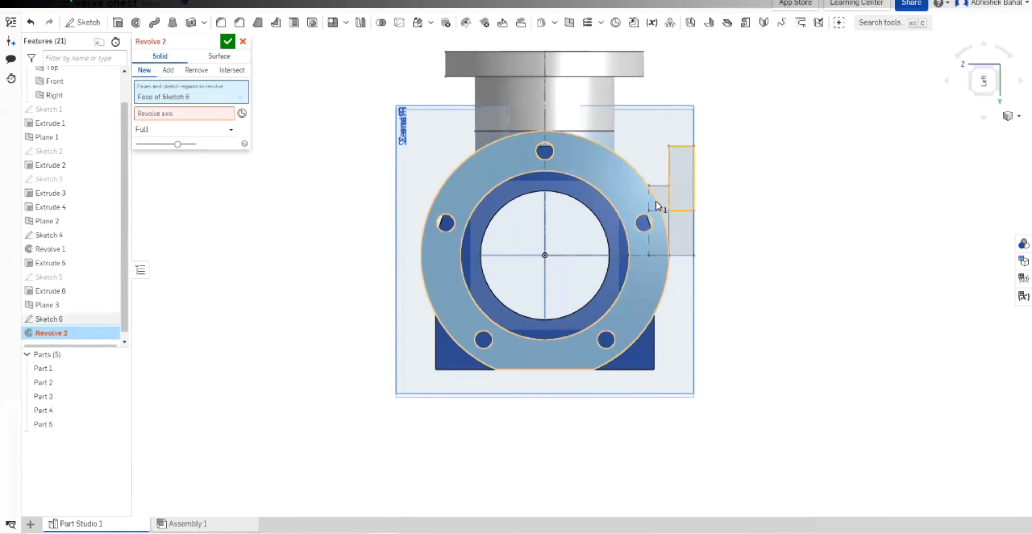
click(657, 199)
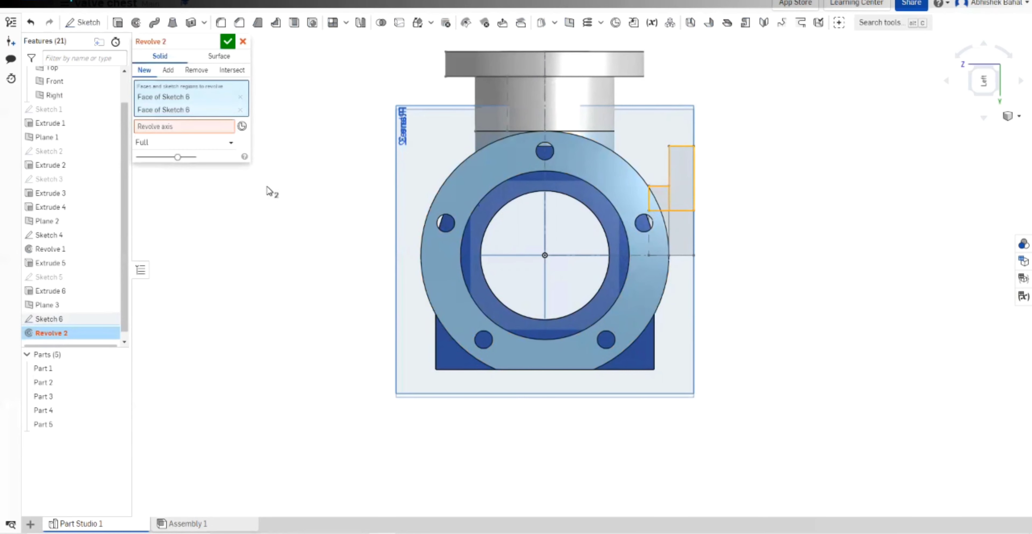
click(221, 127)
click(681, 256)
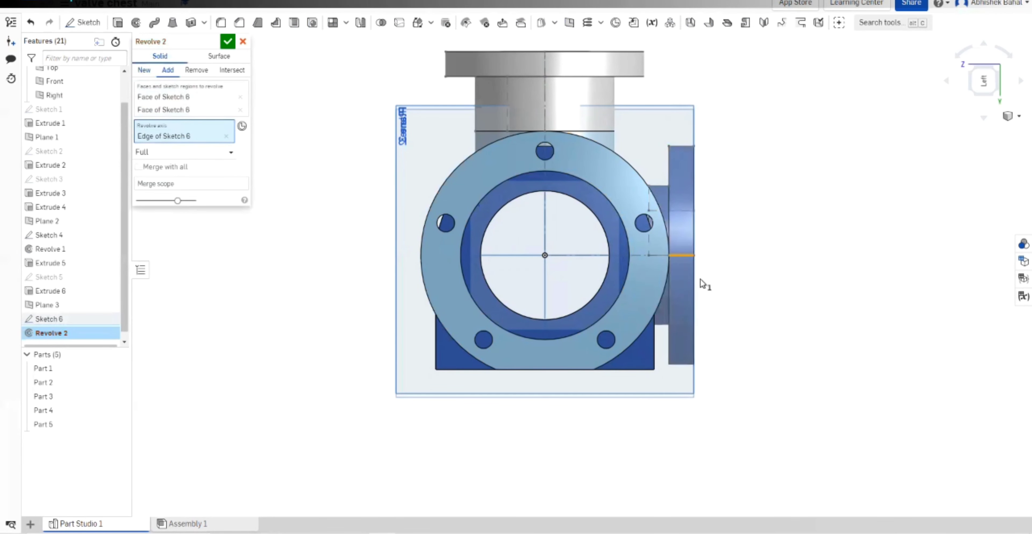
right_drag(700, 278, 715, 295)
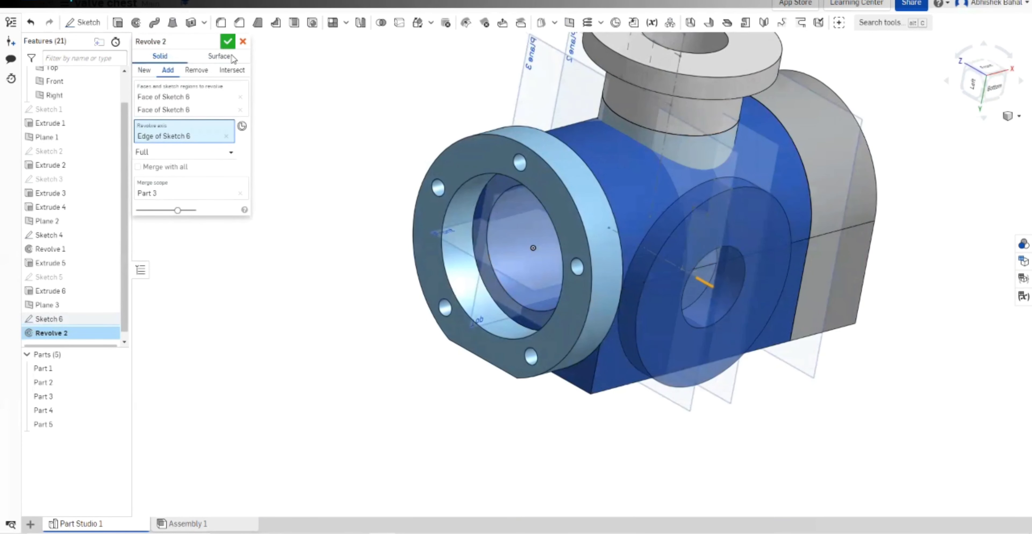
click(227, 41)
scroll(318, 239, down, 3)
right_drag(717, 282, 668, 283)
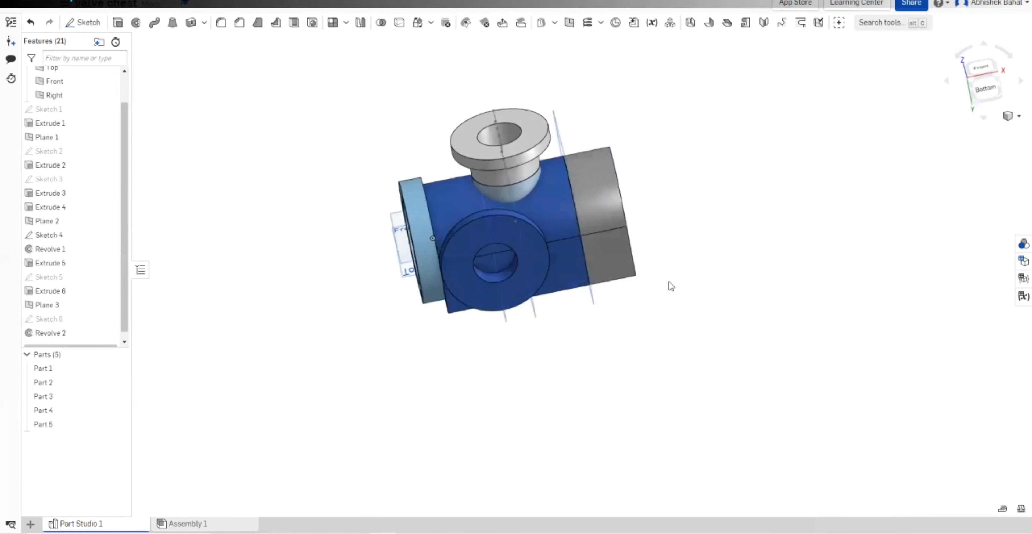
scroll(671, 287, up, 2)
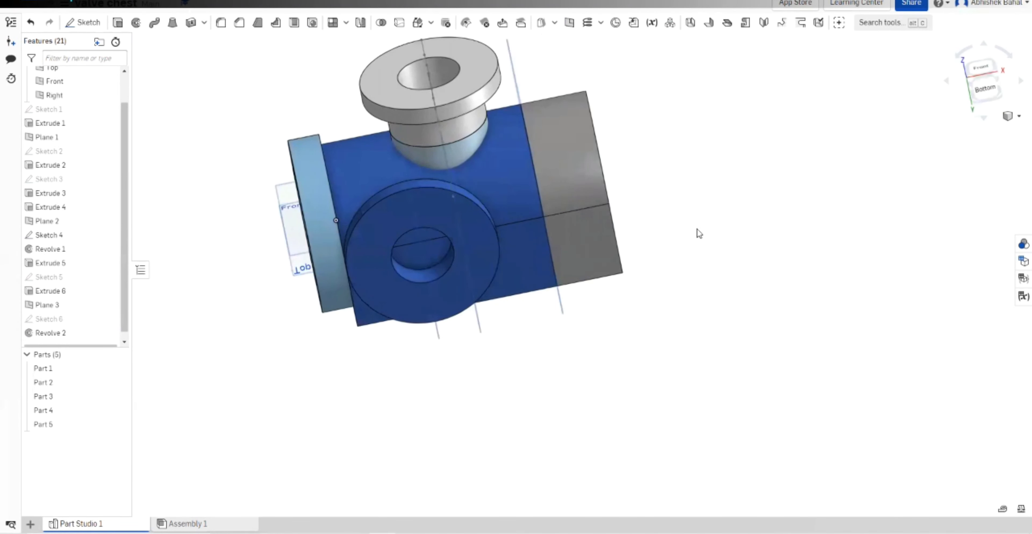
right_drag(697, 229, 722, 224)
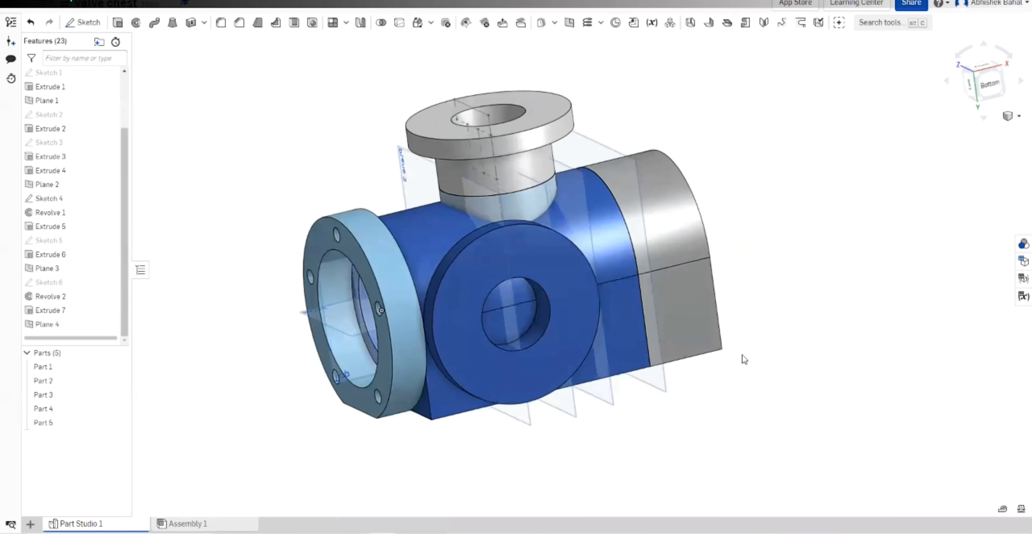
Extrude the valve body's plain end face 85 mm outward, adding it to the existing part.
right_drag(743, 355, 691, 335)
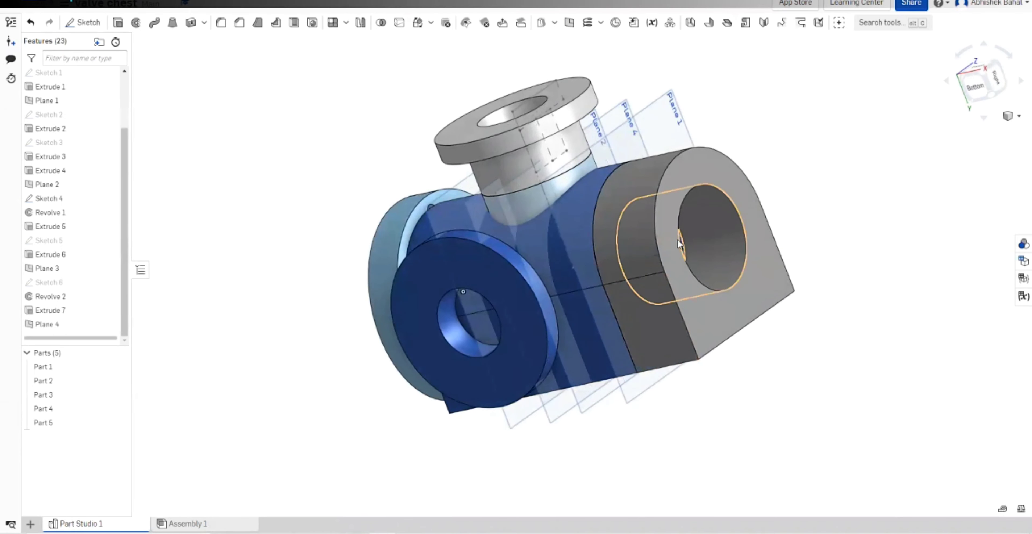
click(670, 229)
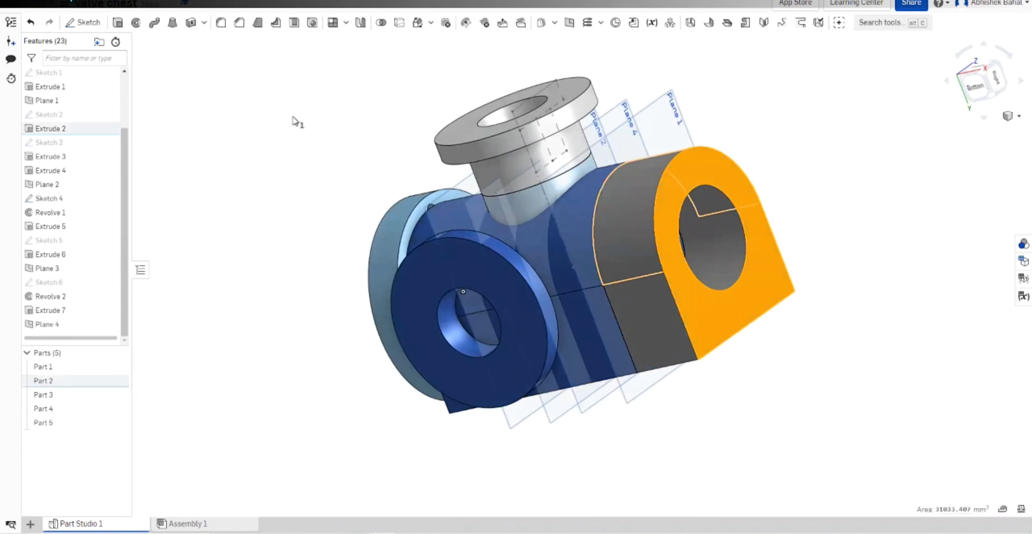
click(118, 23)
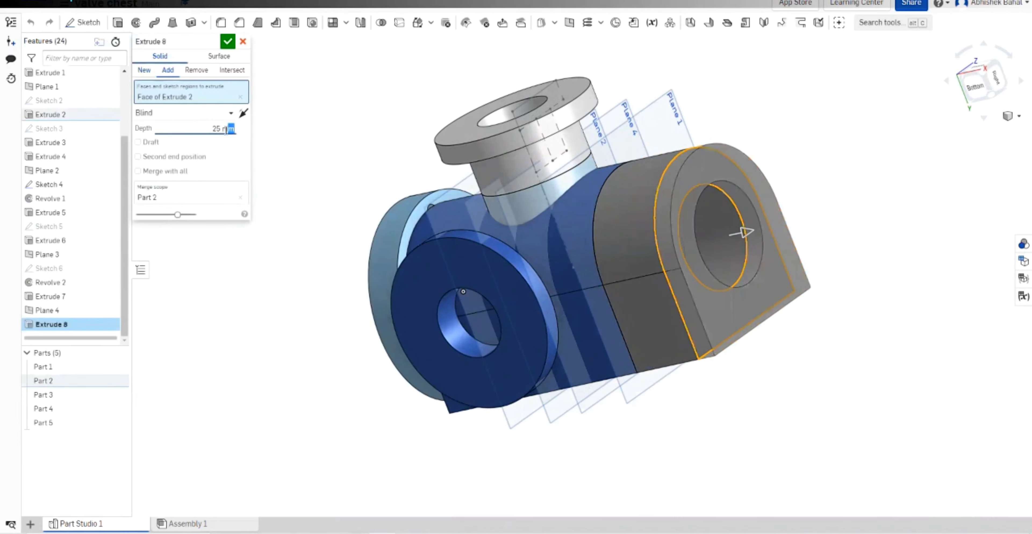
text(85)
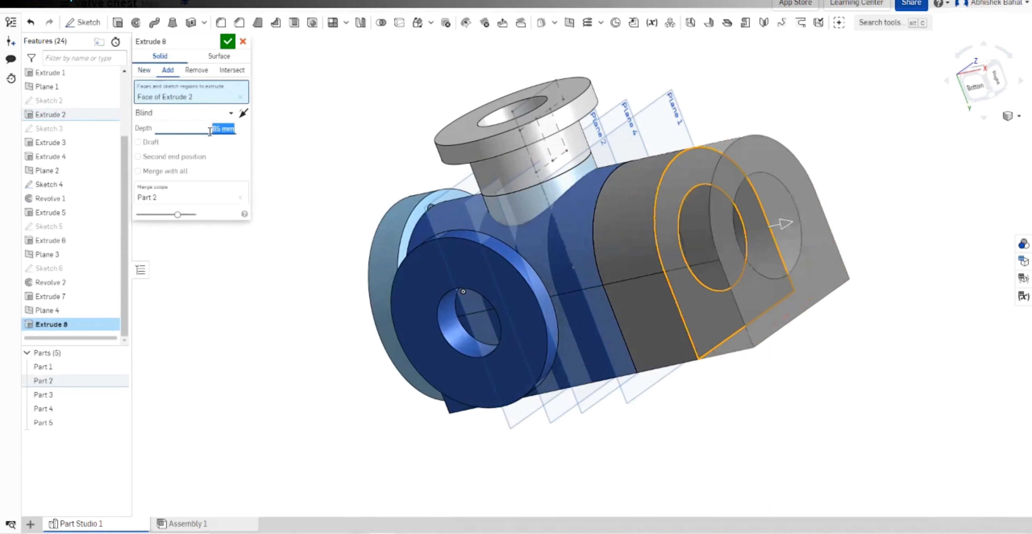
click(228, 41)
Create a plane offset 95 mm inward from the extended end face of the body.
right_drag(292, 258, 721, 210)
click(689, 185)
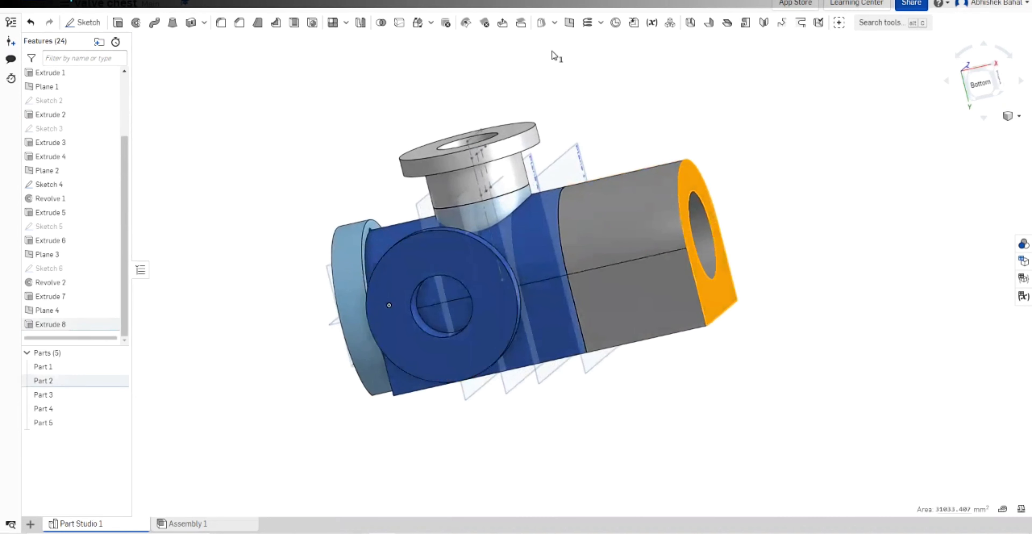
click(569, 22)
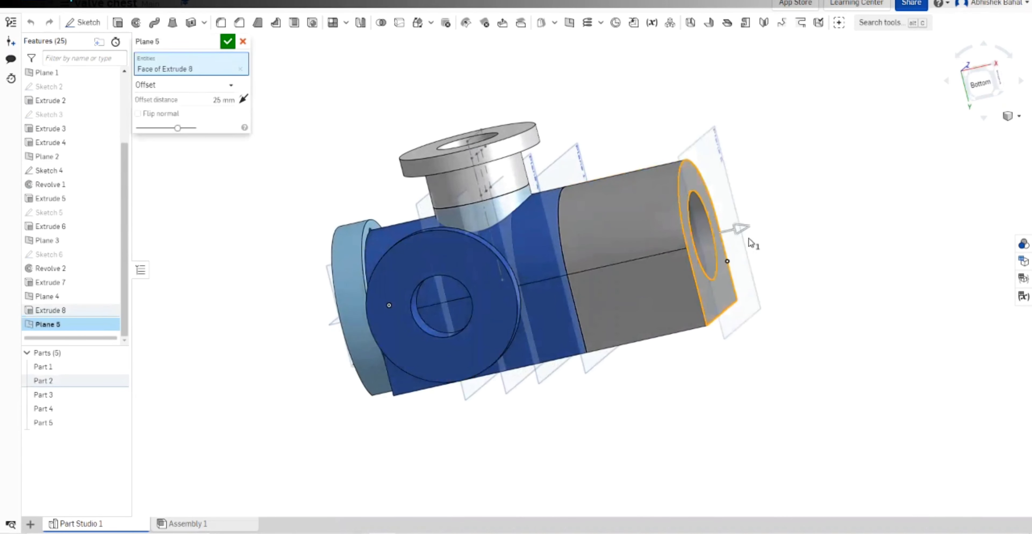
click(738, 229)
click(223, 95)
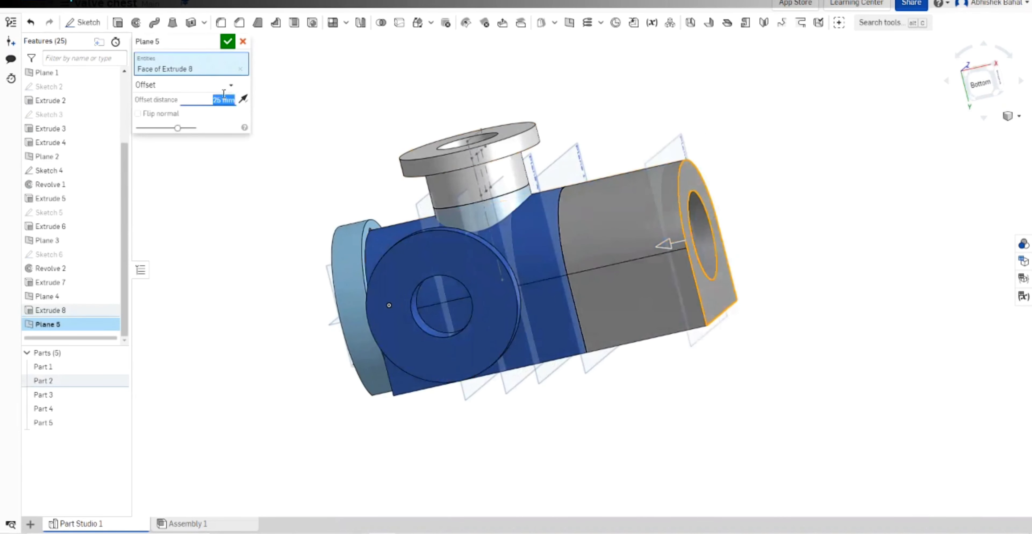
text(95)
key(Return)
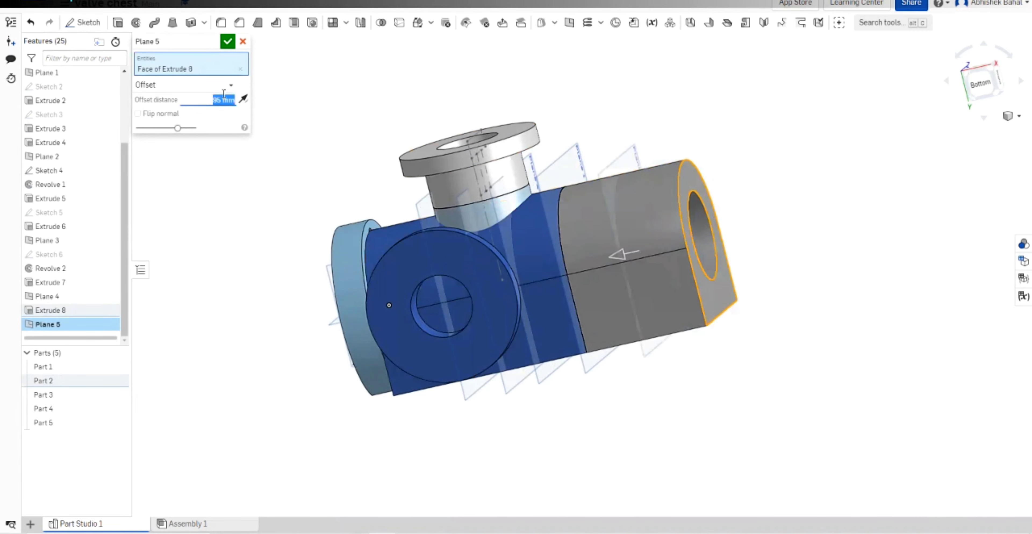
right_drag(842, 201, 833, 186)
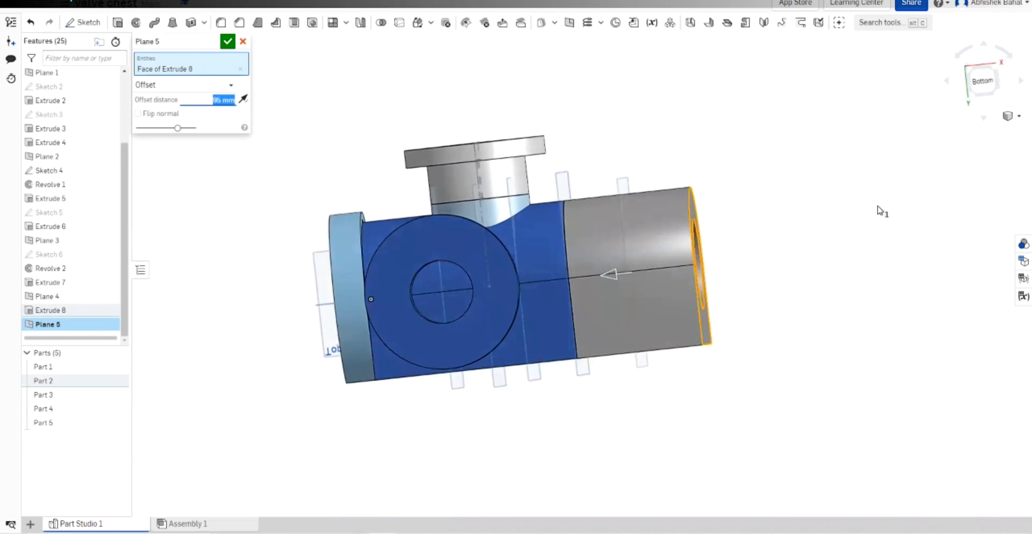
click(243, 42)
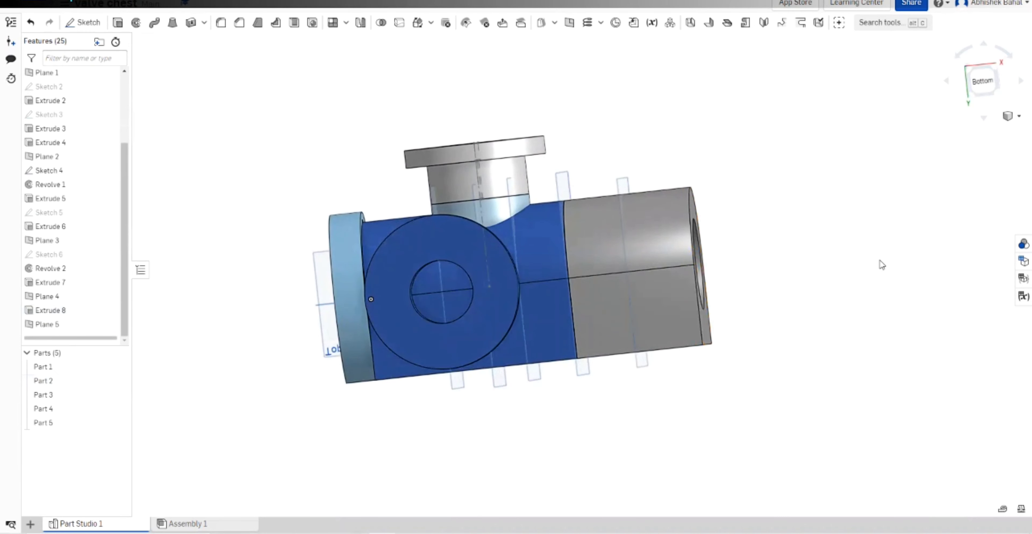
Start a sketch on the 95 mm offset plane and show the second branch's profile sketch for reference.
right_drag(880, 265, 873, 267)
click(639, 191)
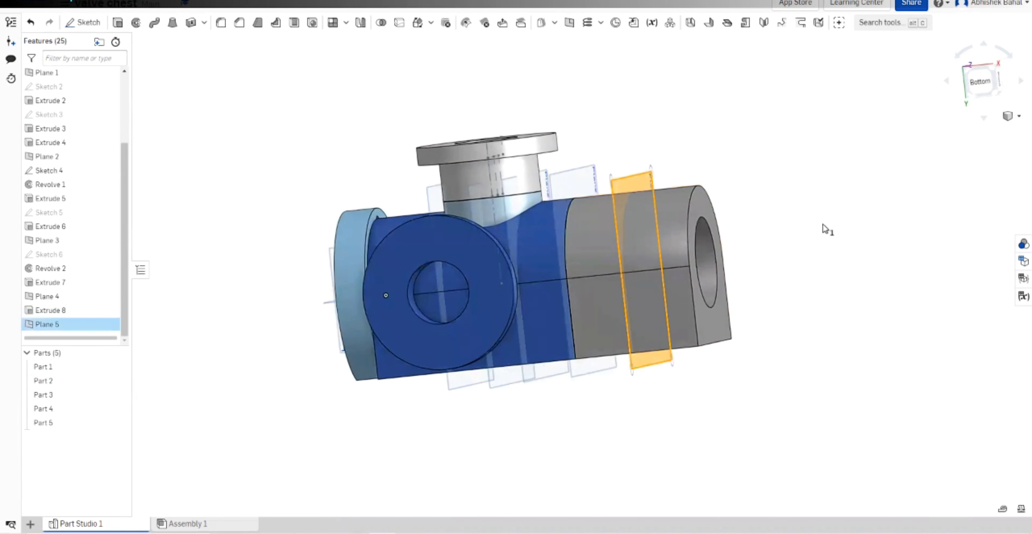
mouse_move(824, 228)
right_down()
mouse_move(843, 228)
mouse_move(829, 219)
right_up()
click(71, 23)
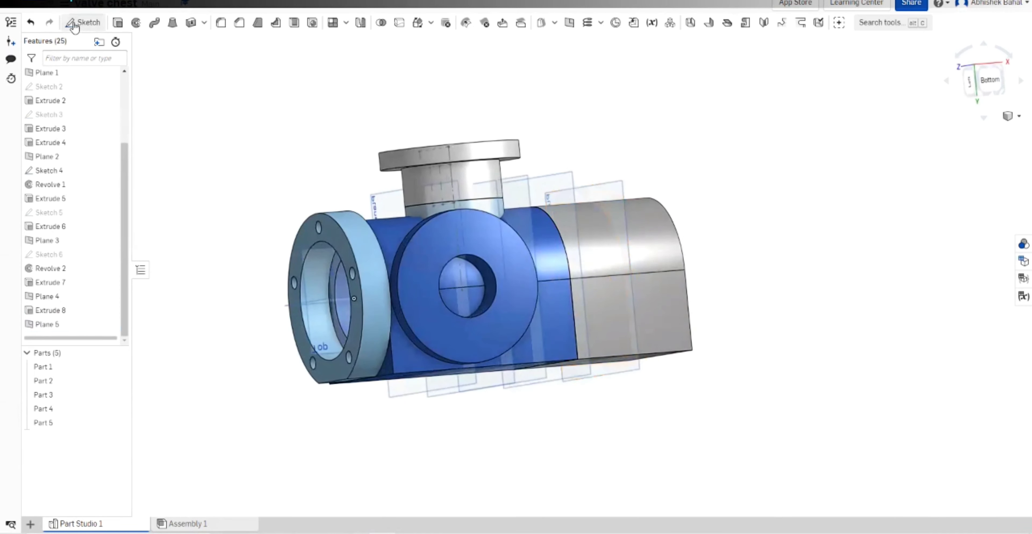
click(69, 22)
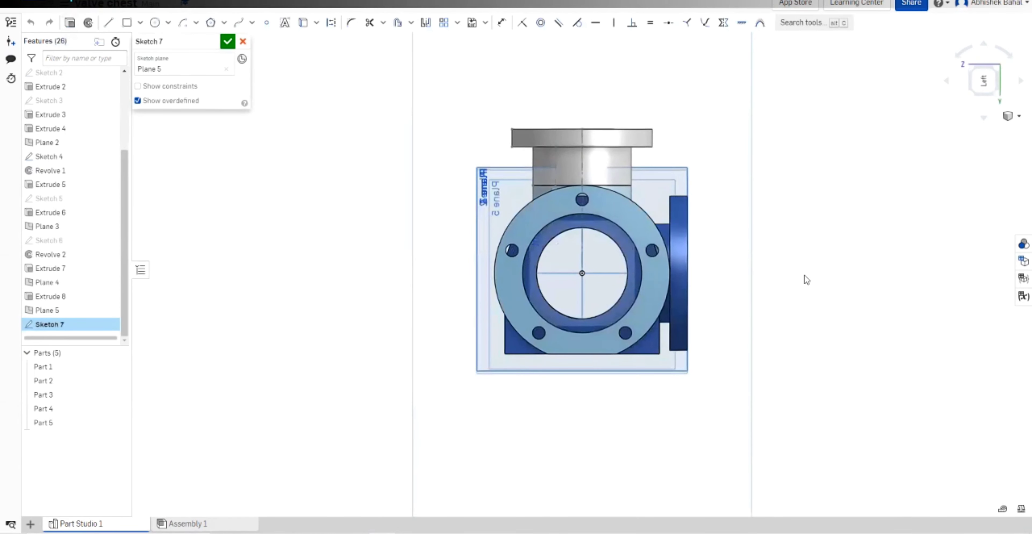
scroll(807, 279, up, 2)
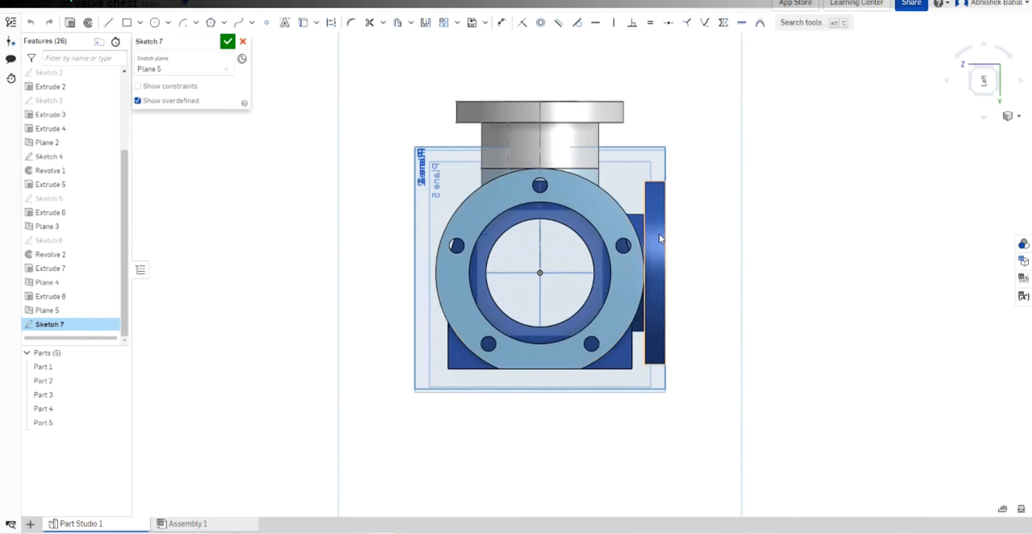
click(105, 240)
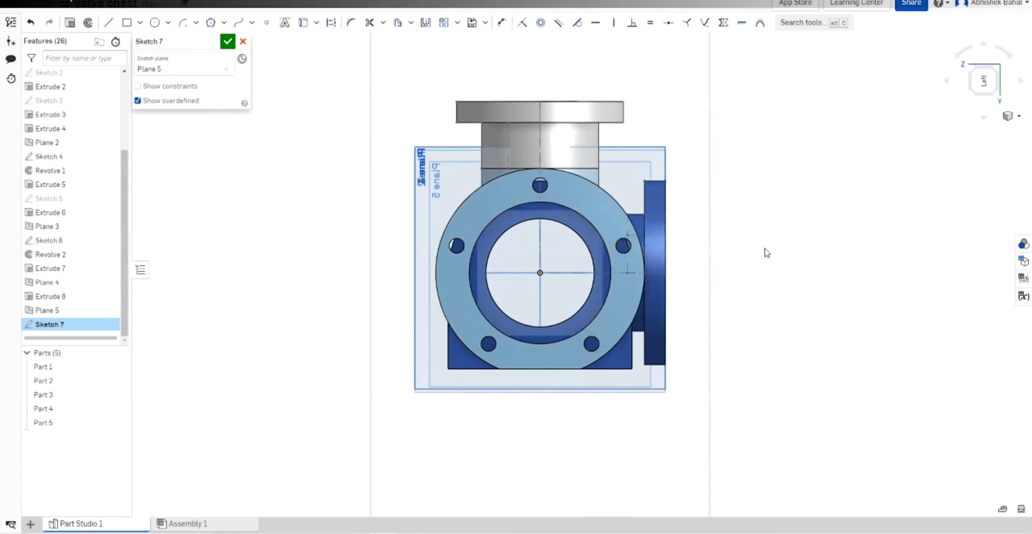
scroll(641, 214, up, 2)
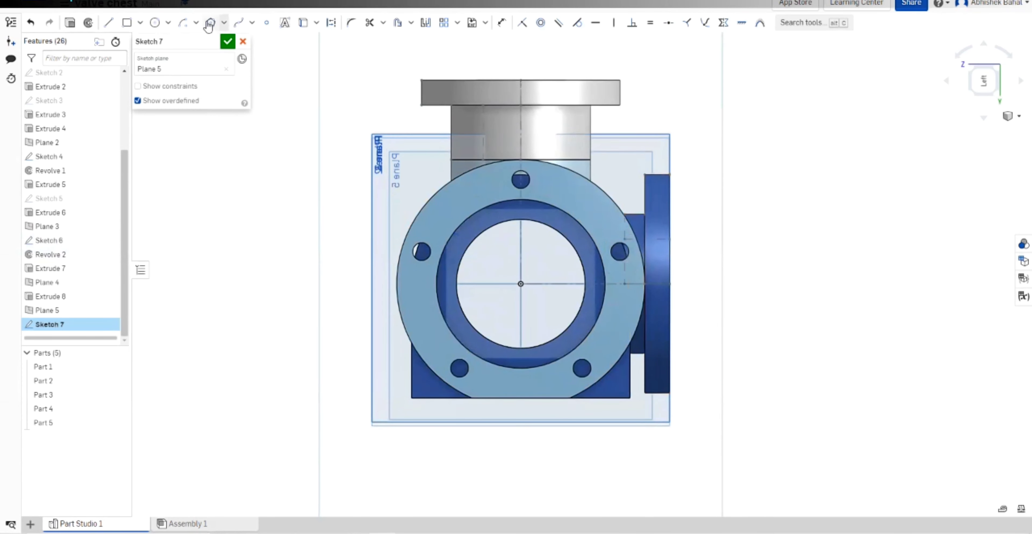
Draw a corner rectangle about 37 mm by 112 mm over the side flange's upper half, down to the horizontal centre axis.
click(140, 22)
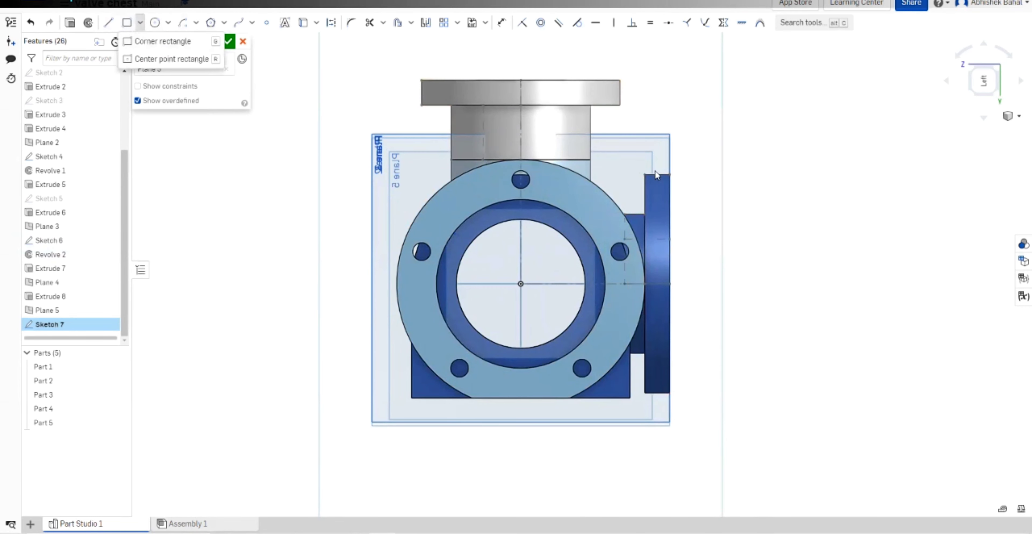
click(126, 22)
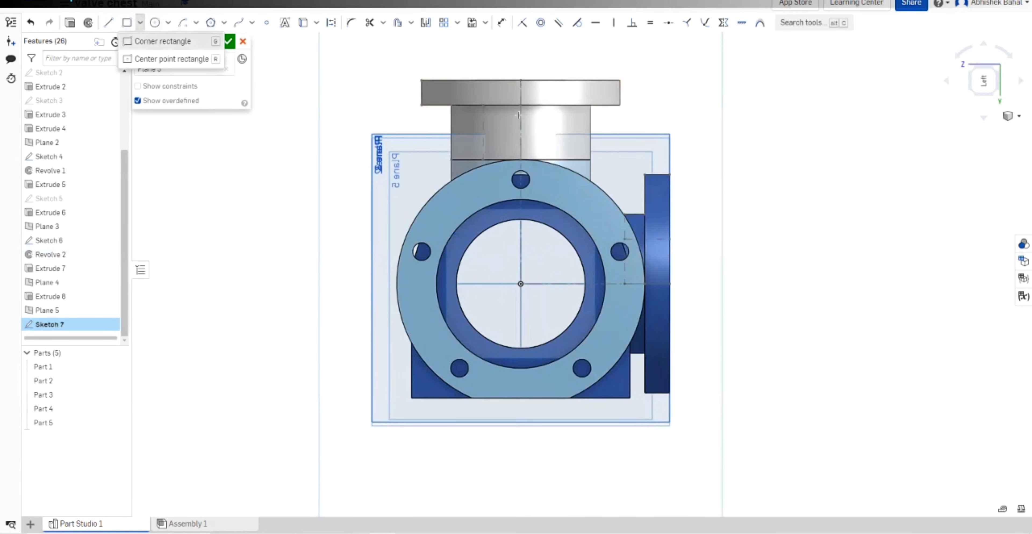
click(643, 172)
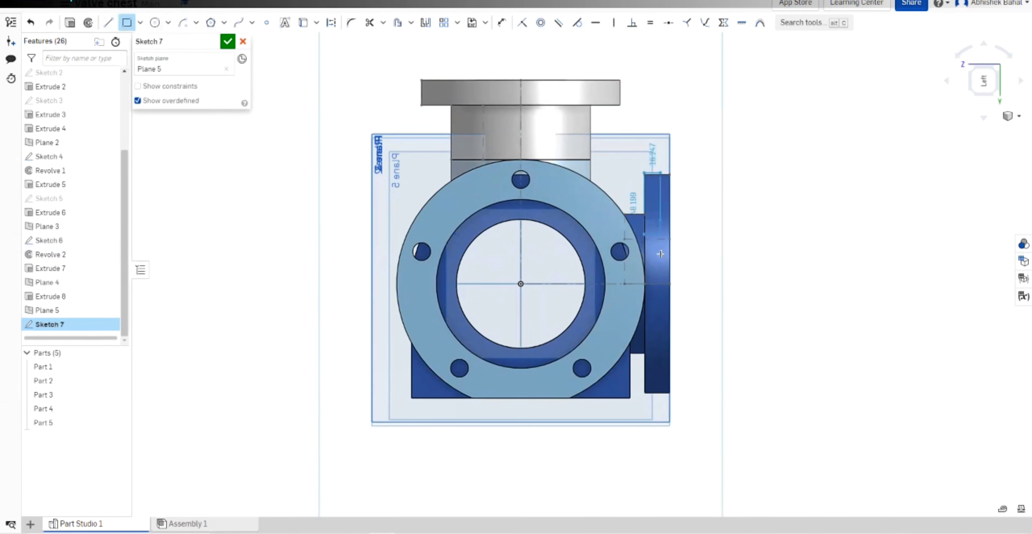
click(680, 283)
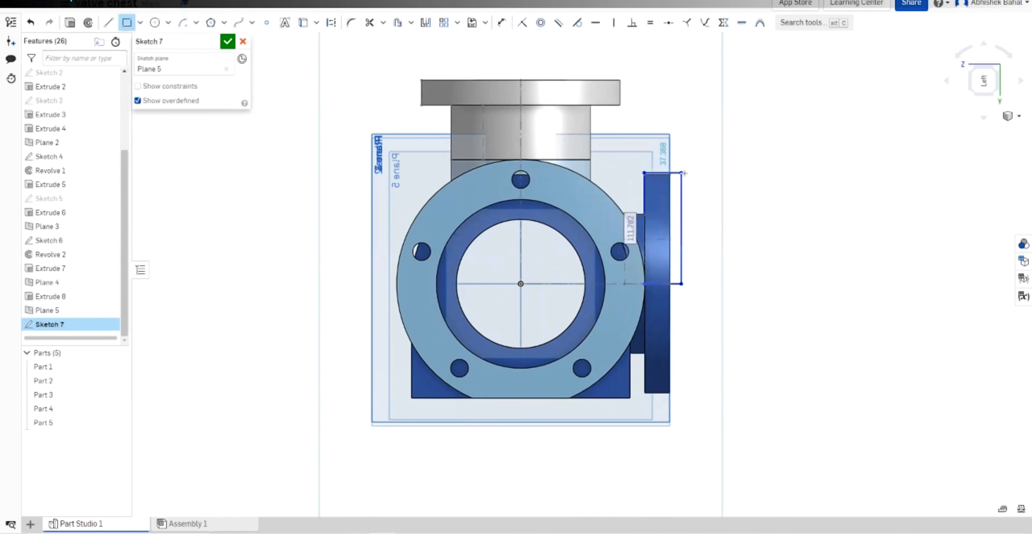
Make the rectangle's two upper corners coincident with the side flange's outer and inner upper corners.
scroll(676, 142, up, 2)
click(522, 22)
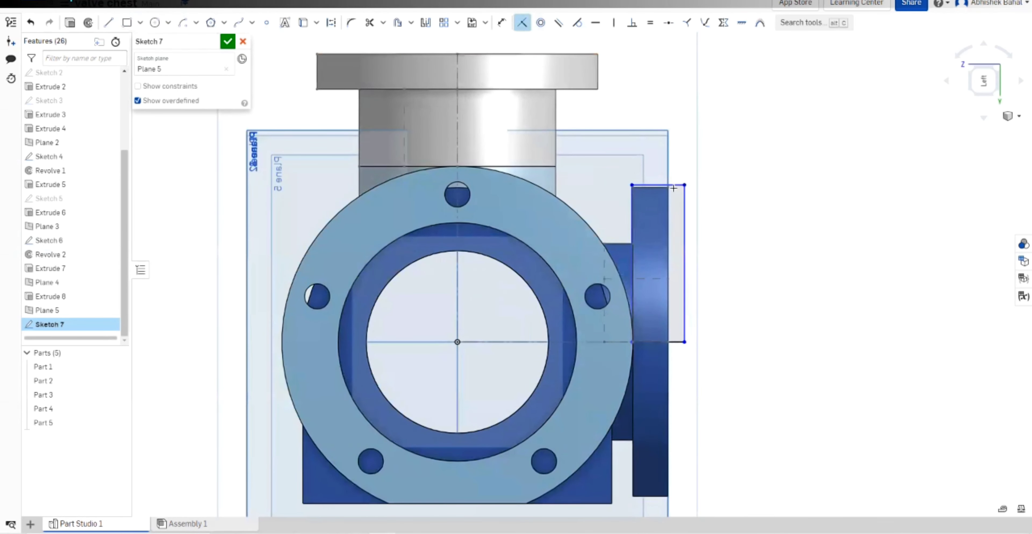
click(669, 186)
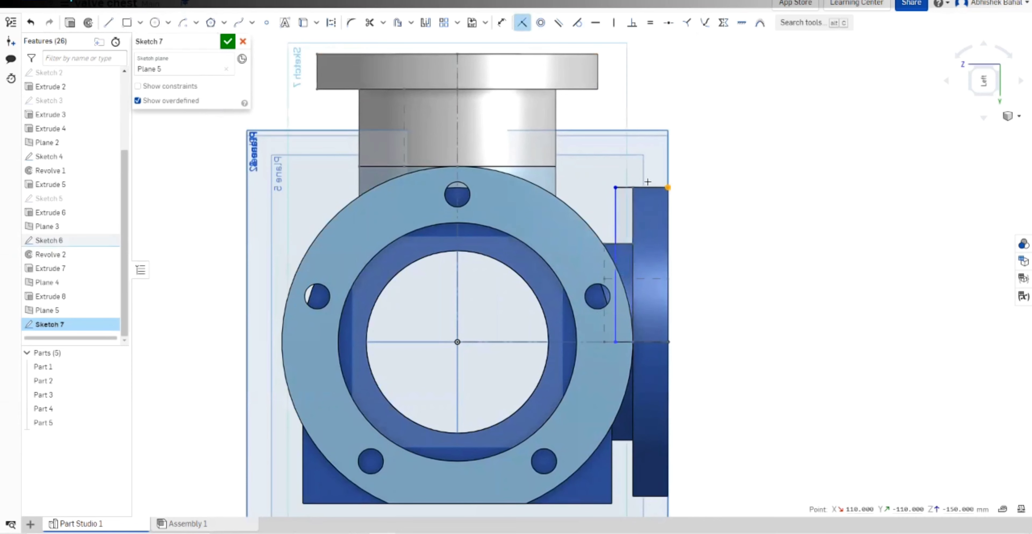
click(614, 187)
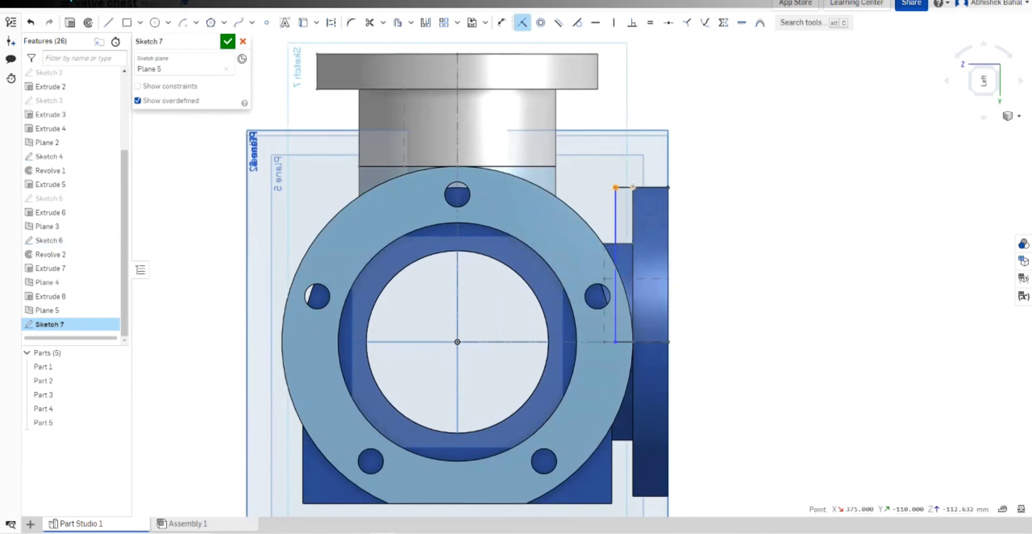
click(632, 187)
scroll(682, 336, up, 5)
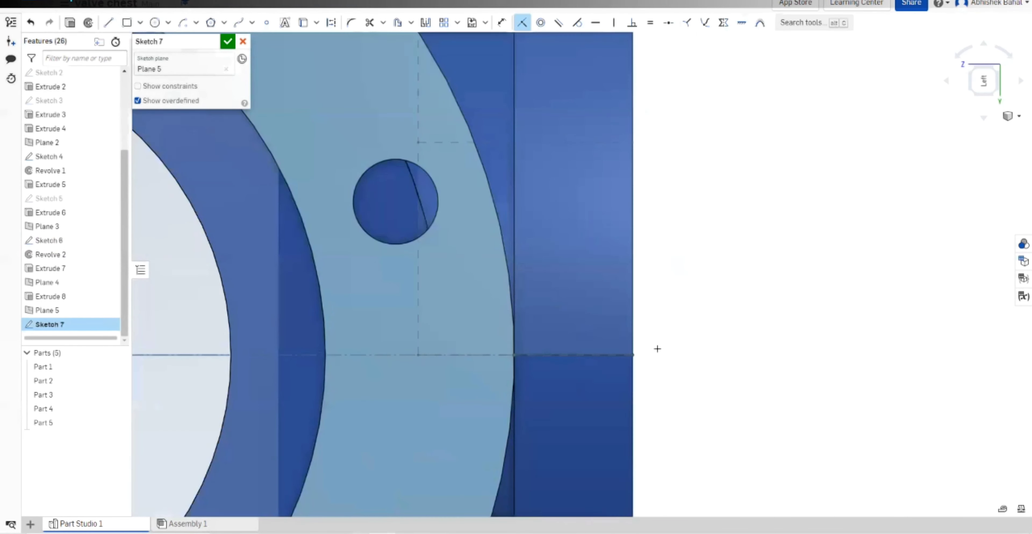
scroll(657, 344, down, 5)
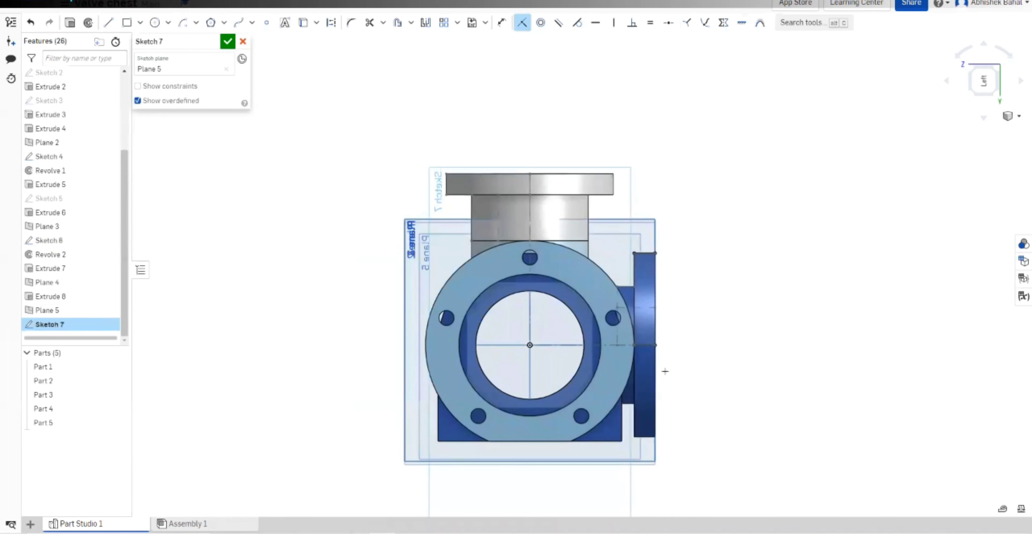
Draw a horizontal line along the upper edge of the side branch's neck, from the neck's corner to the flange's inner face.
scroll(665, 371, up, 5)
click(108, 23)
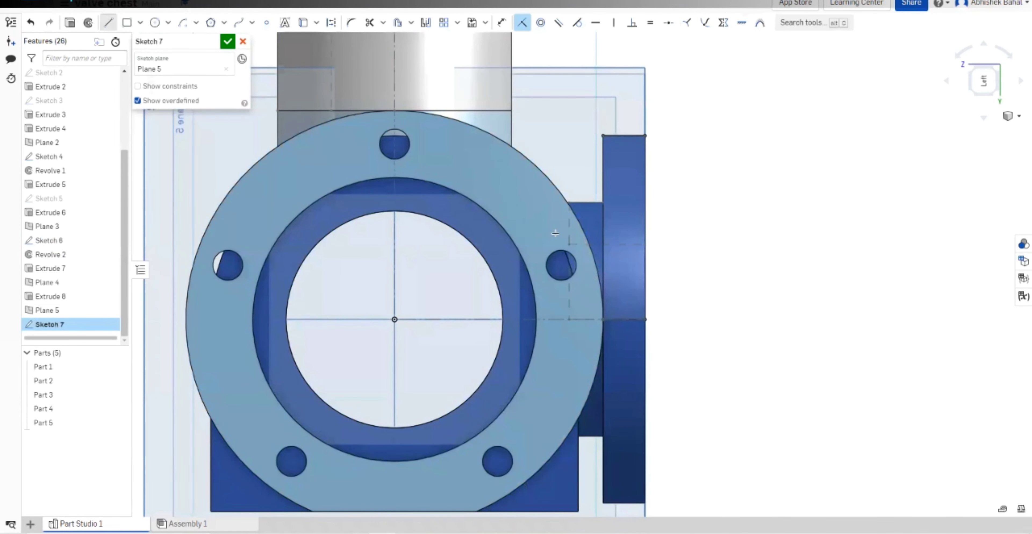
click(566, 202)
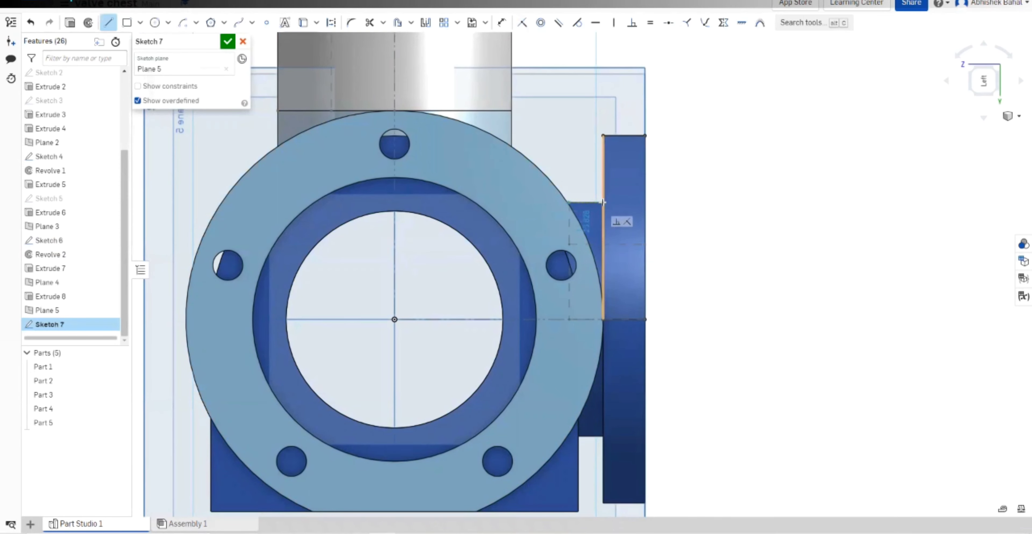
click(602, 202)
key(Escape)
scroll(613, 186, up, 5)
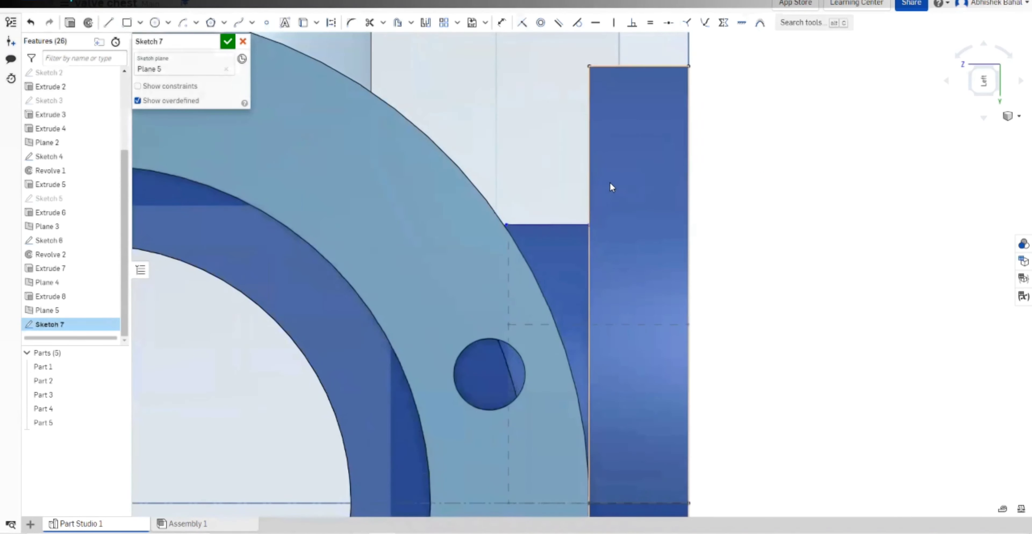
Align the neck line with the existing branch using Coincident constraints, starting from the line's free endpoint.
click(522, 23)
scroll(526, 177, up, 5)
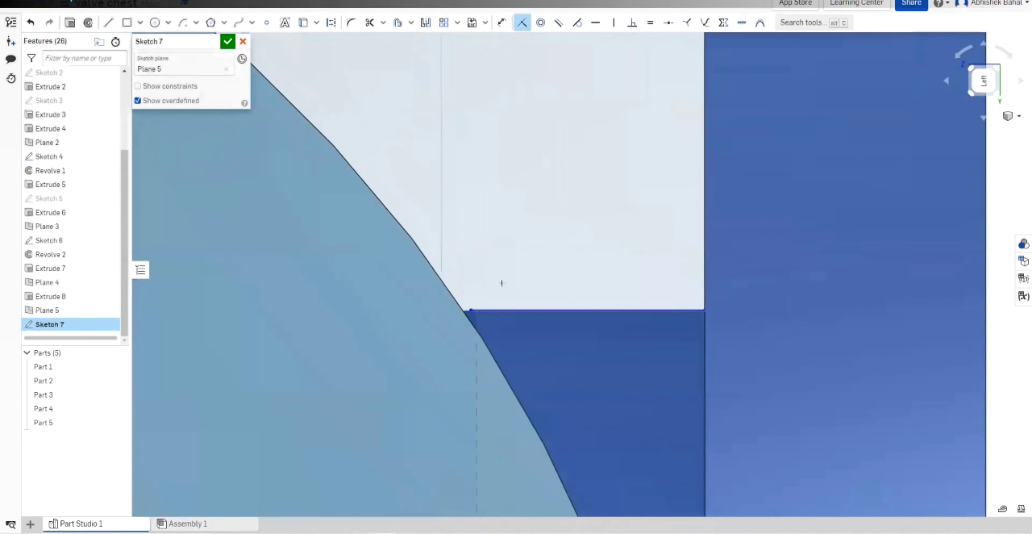
click(471, 309)
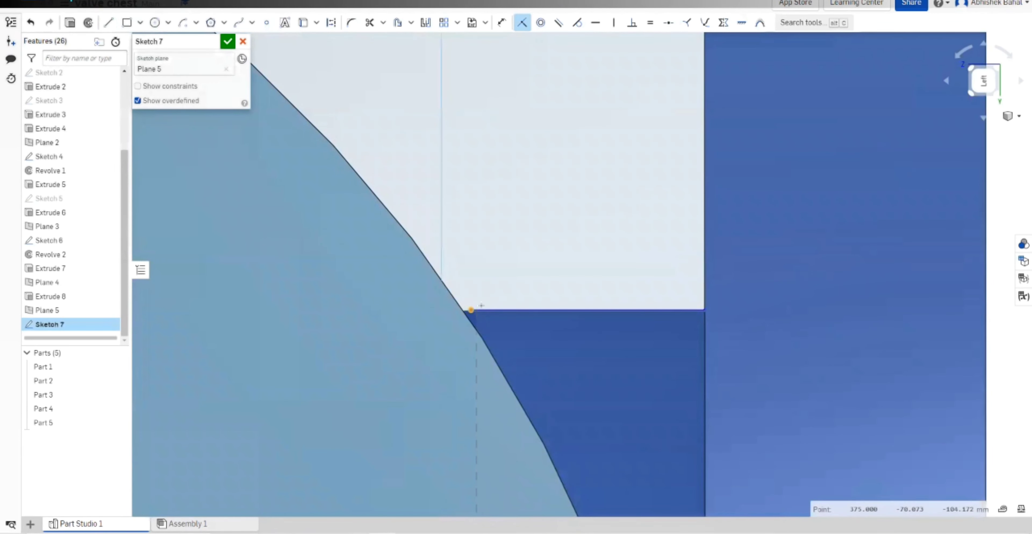
click(627, 308)
scroll(721, 313, up, 5)
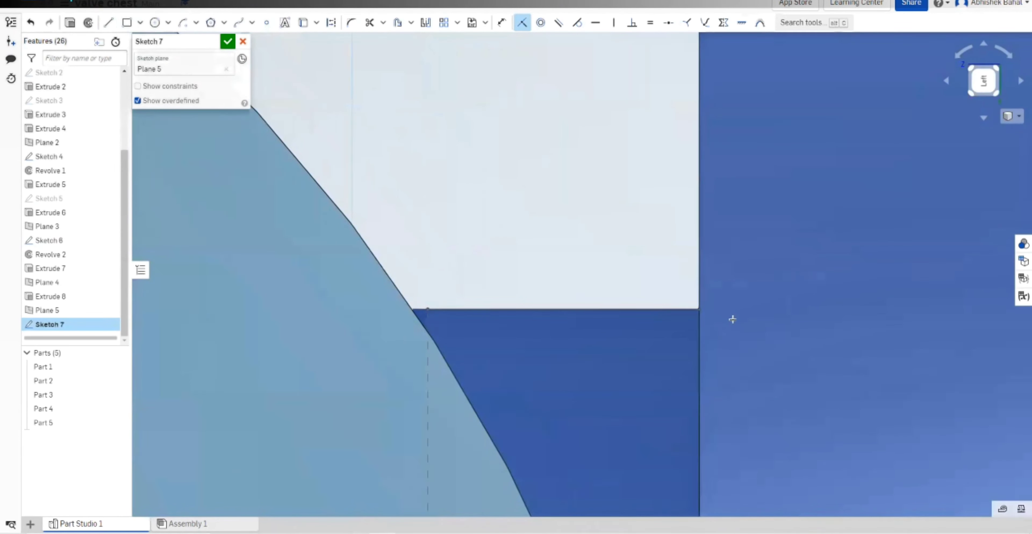
scroll(698, 292, down, 10)
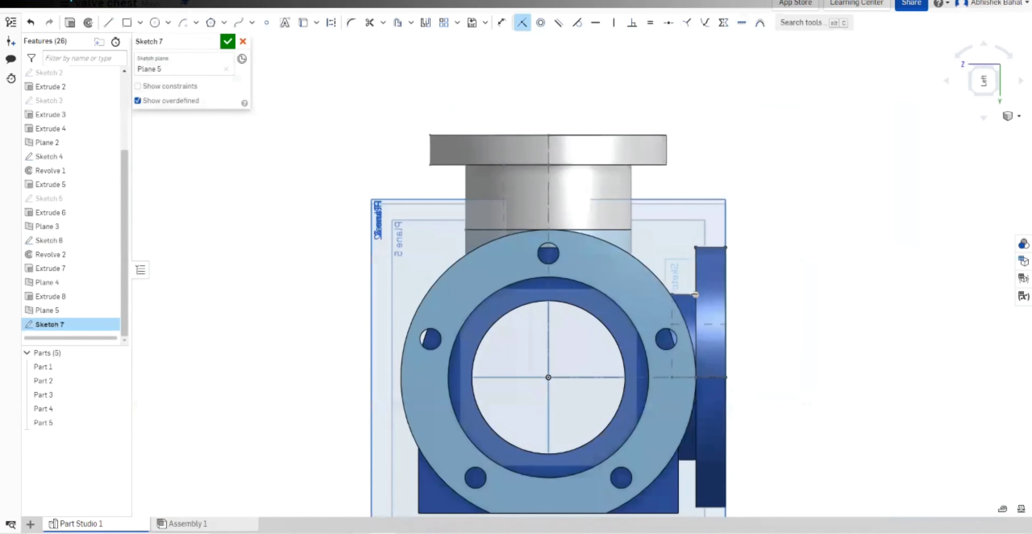
Draw a vertical line from the neck line's end down to the axis and an axis line about 45 mm long to the flange's outer face.
click(108, 22)
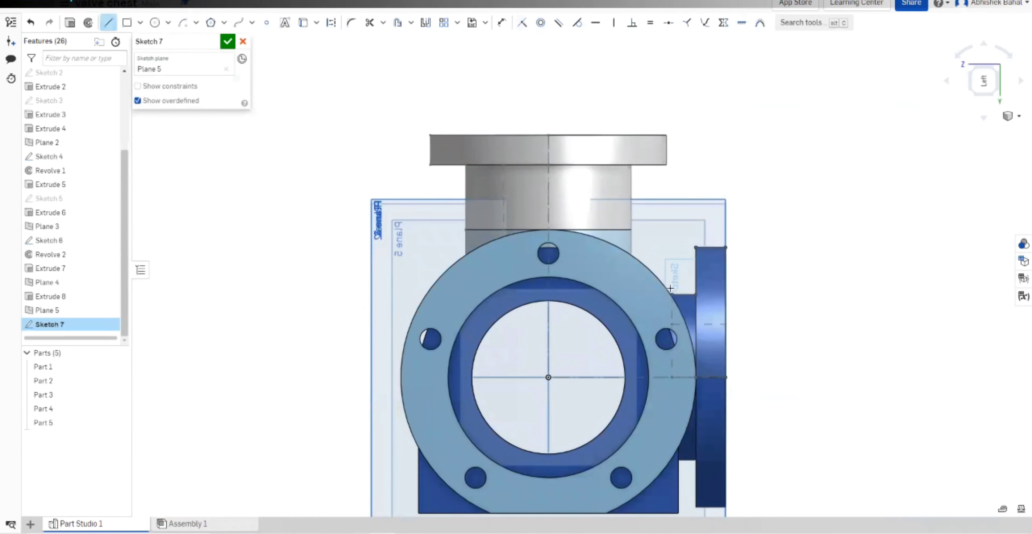
click(672, 377)
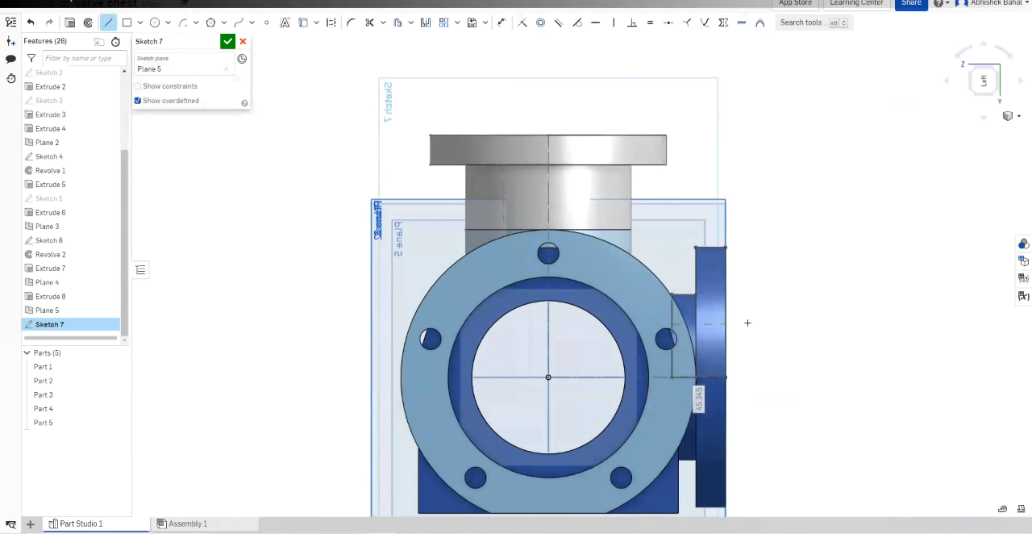
key(Escape)
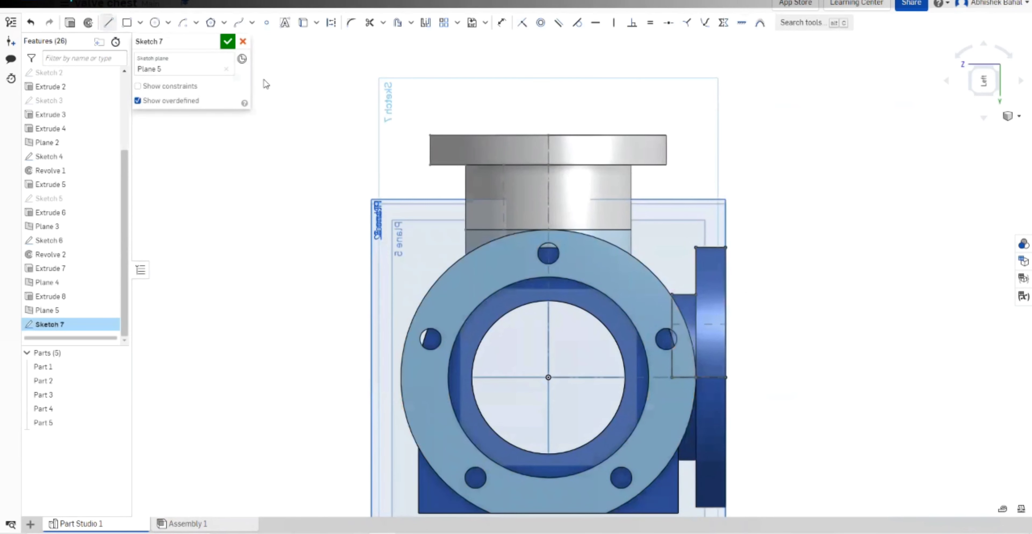
Draw a horizontal bore line about 45 mm long from the profile's inner vertical line to the flange's outer face.
key(l)
click(671, 323)
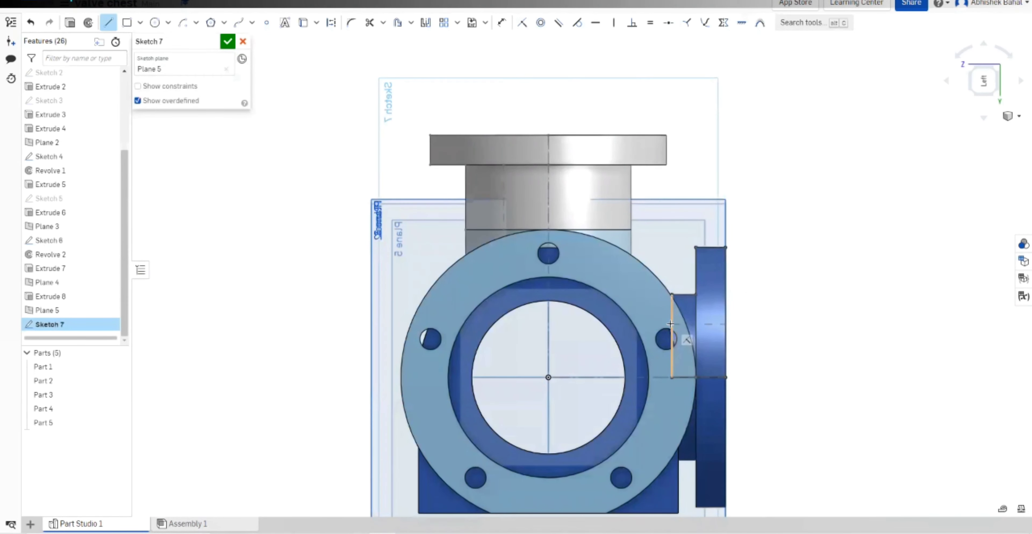
click(727, 324)
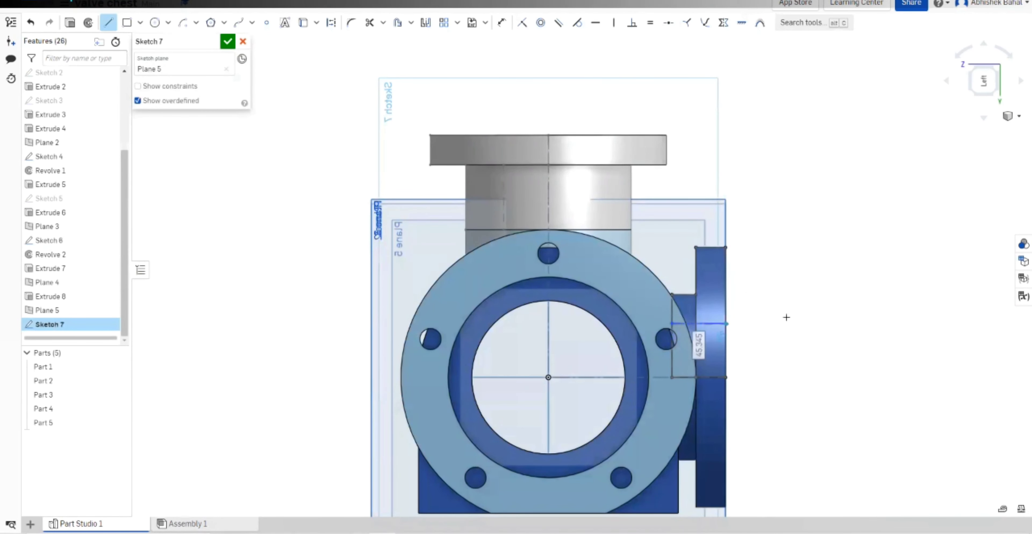
key(Escape)
Make the bore line coincident with the reference sketch's dashed bore line and finish the sketch.
scroll(709, 316, up, 5)
click(521, 22)
click(623, 322)
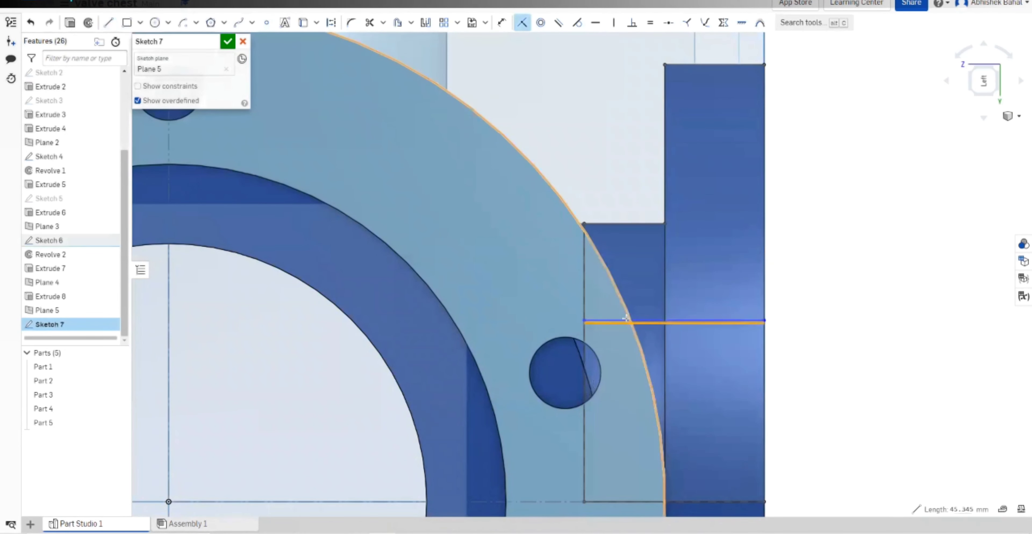
key(Escape)
scroll(776, 324, down, 8)
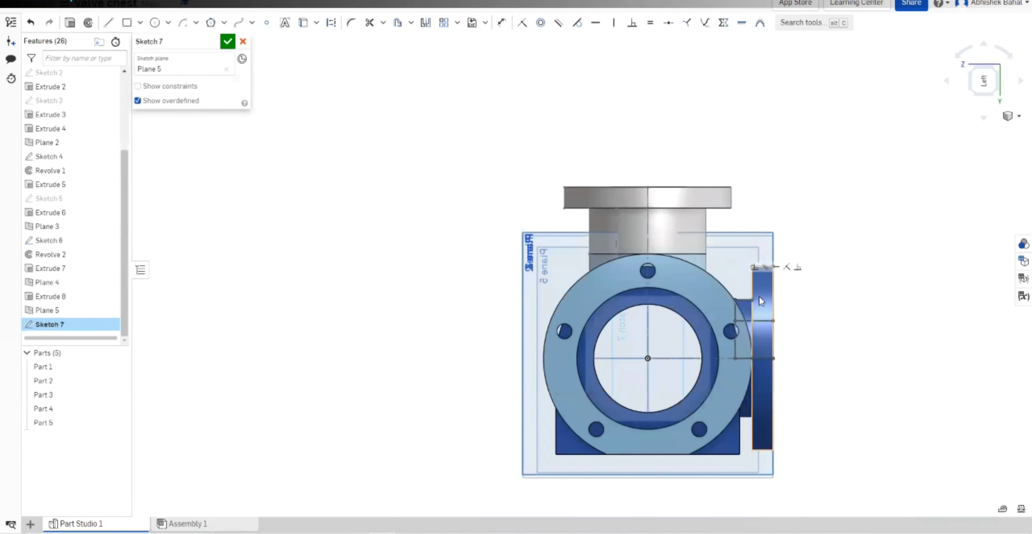
click(744, 321)
click(488, 192)
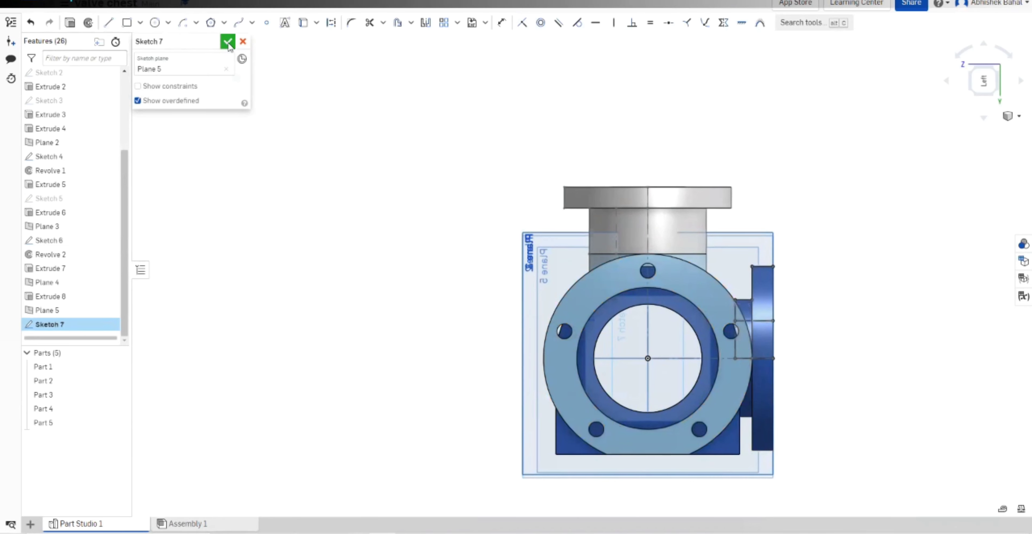
click(227, 41)
Revolve the flange and neck regions above the bore line a full turn about the profile's horizontal axis line as a new solid.
click(136, 23)
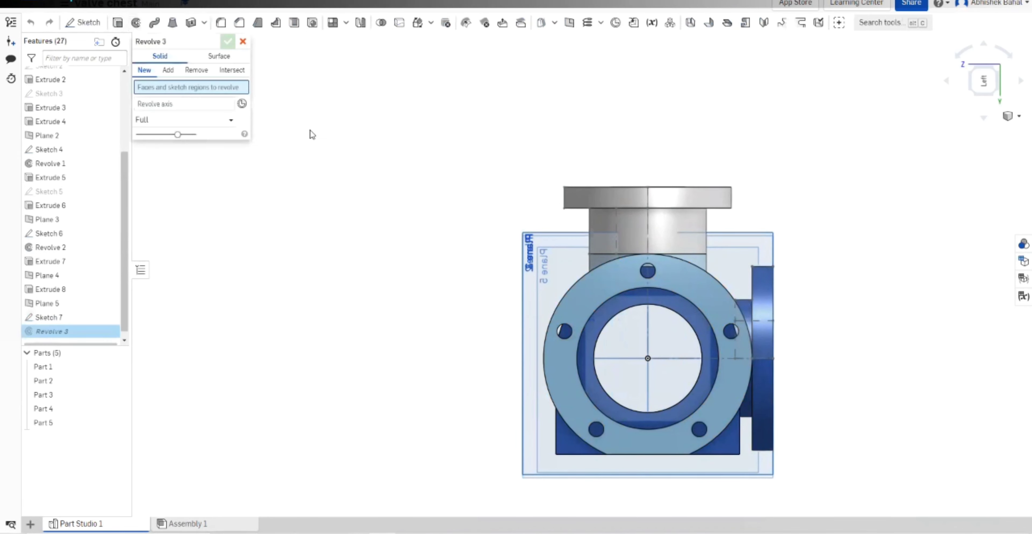
right_drag(312, 134, 289, 135)
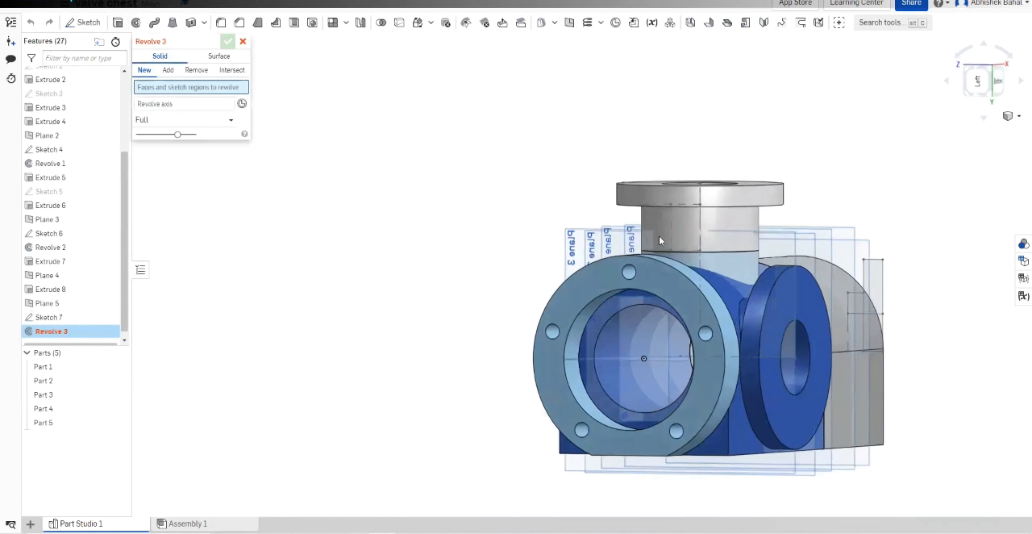
click(875, 298)
click(855, 302)
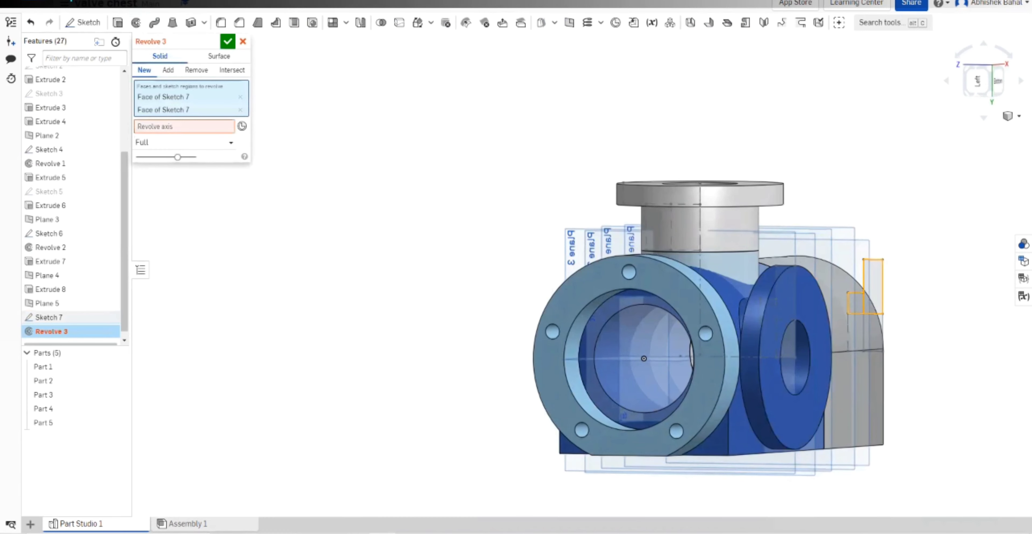
click(212, 126)
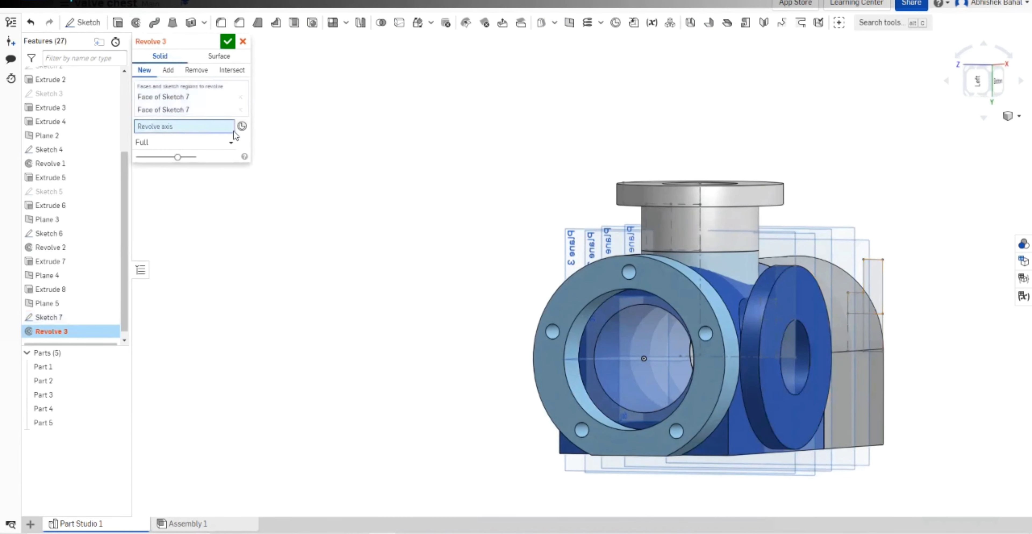
click(876, 355)
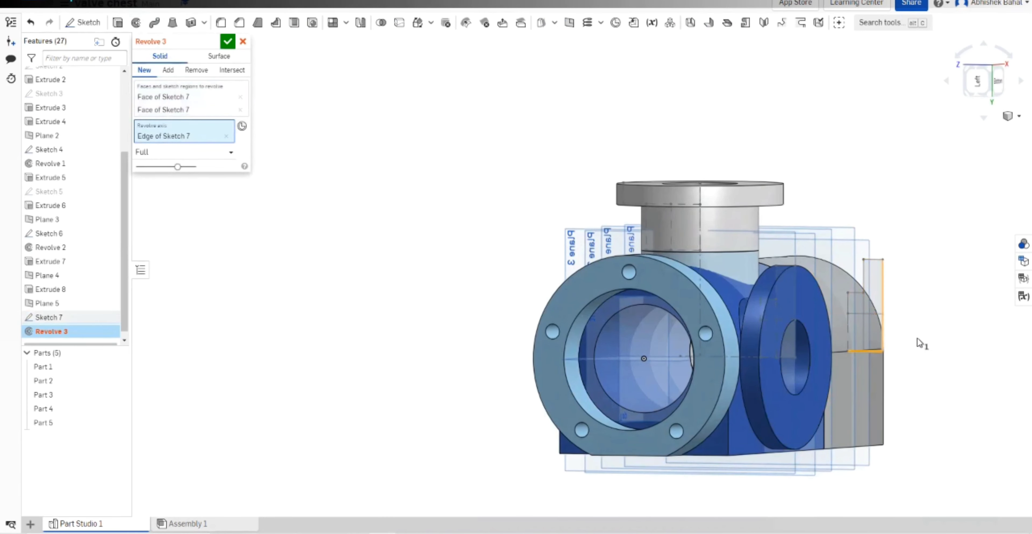
right_drag(942, 341, 375, 226)
right_drag(971, 340, 304, 109)
click(227, 42)
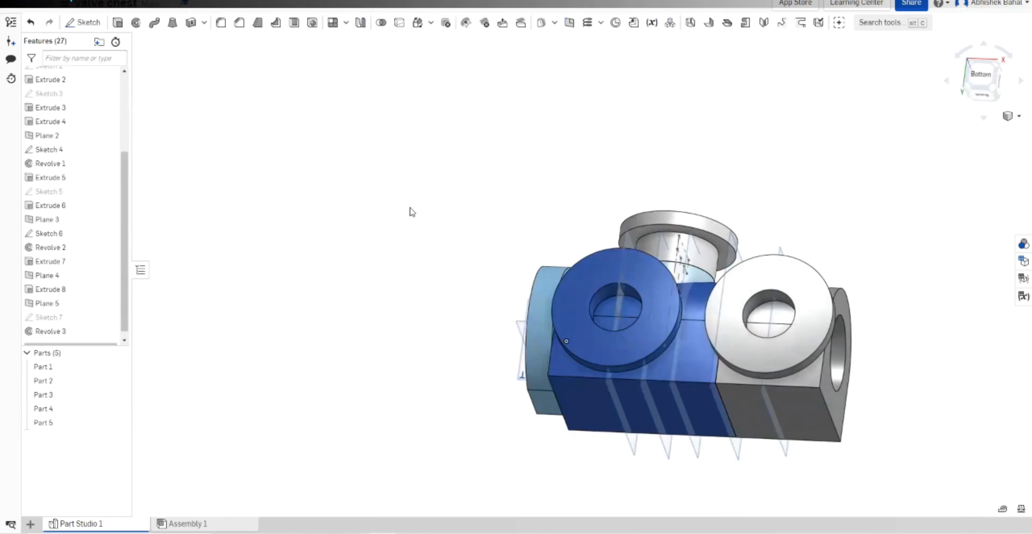
Try to unite the blue main body with the top flanged branch using a Boolean Union.
right_drag(410, 212, 416, 254)
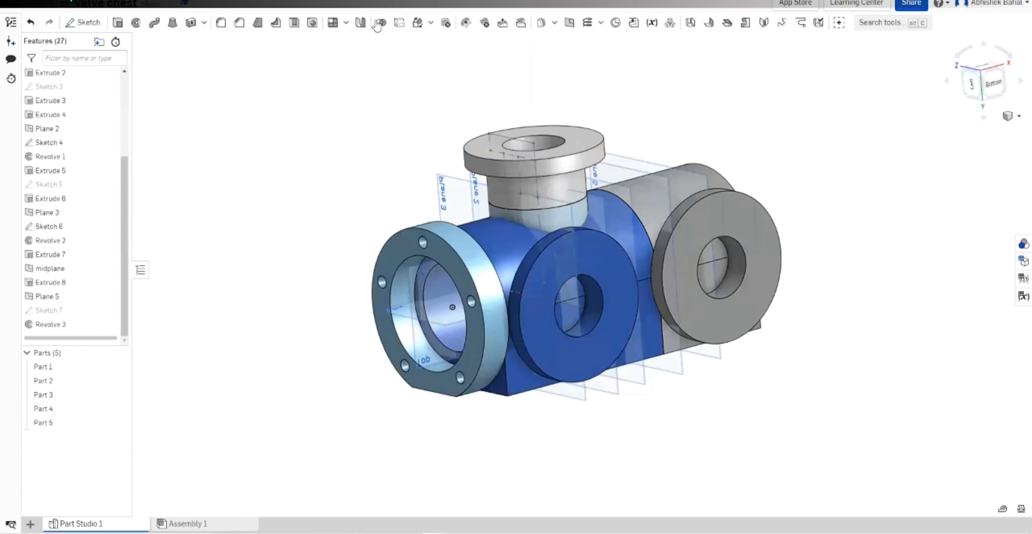
click(380, 24)
click(509, 248)
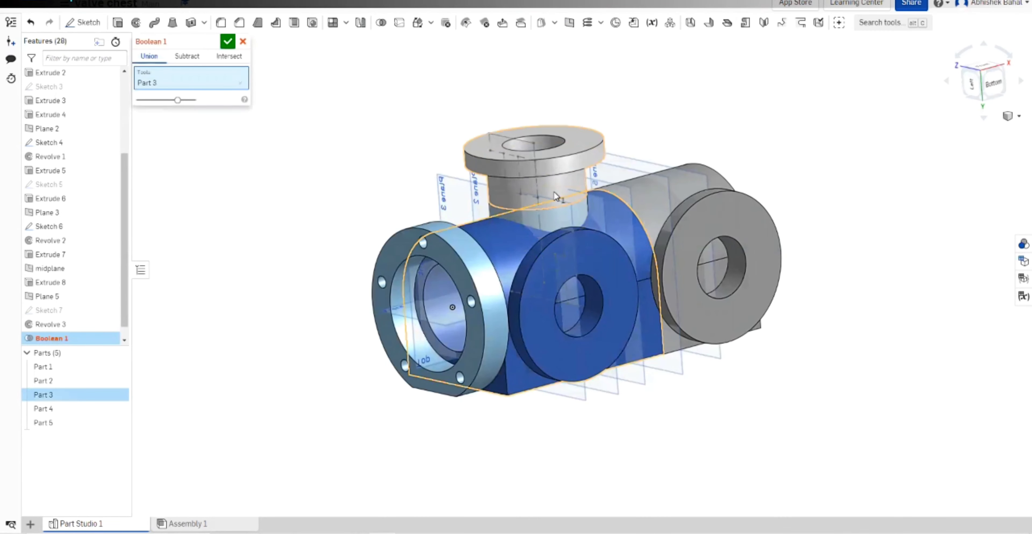
click(547, 209)
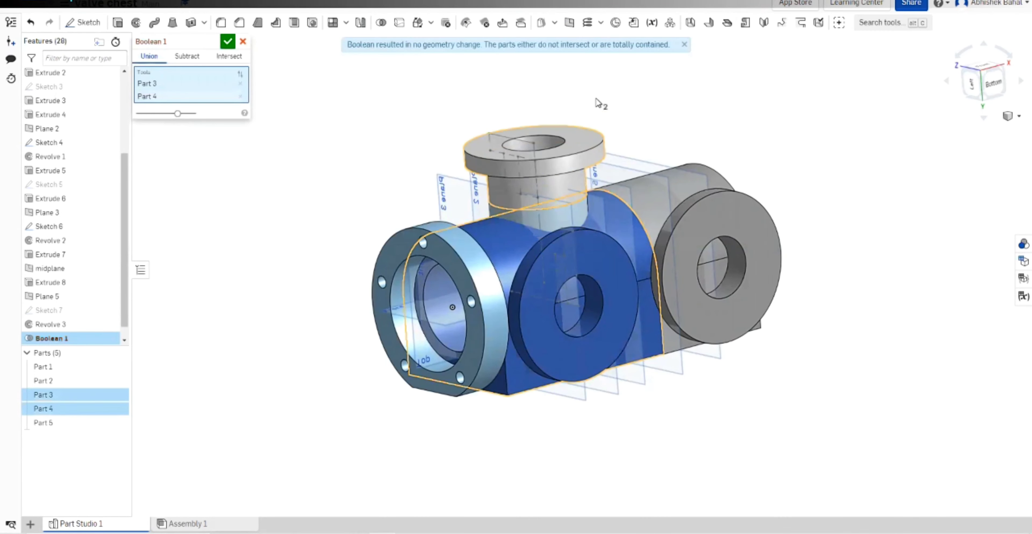
click(683, 44)
click(240, 96)
click(240, 83)
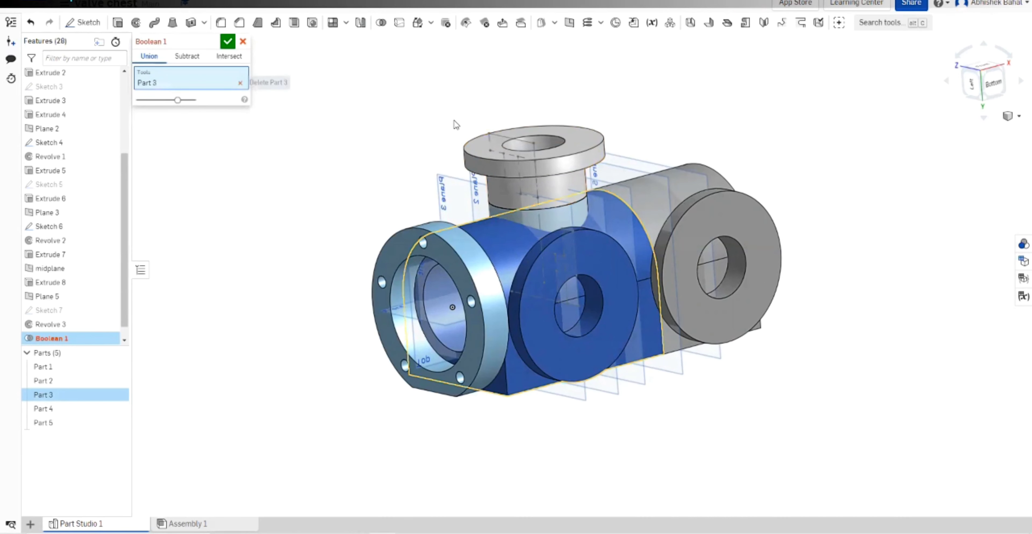
Unite the extended body, the blue main body and the top flanged branch with a Boolean Union.
click(621, 189)
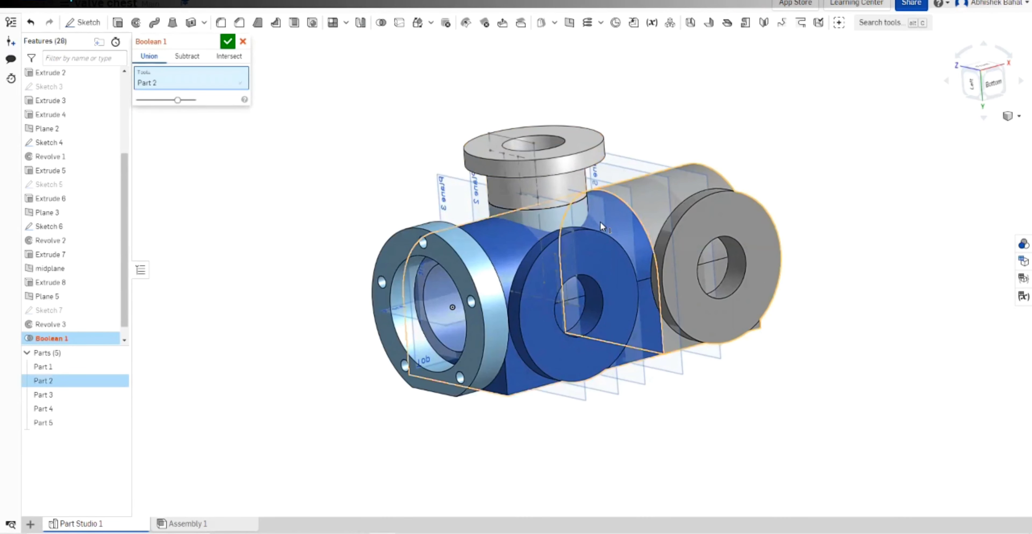
click(601, 227)
click(565, 172)
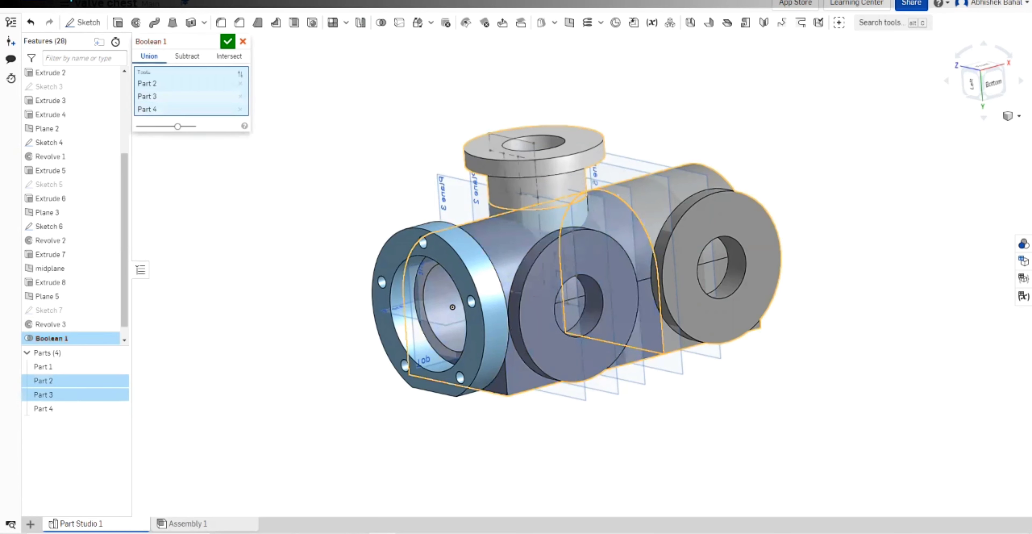
right_drag(444, 115, 396, 133)
key(Return)
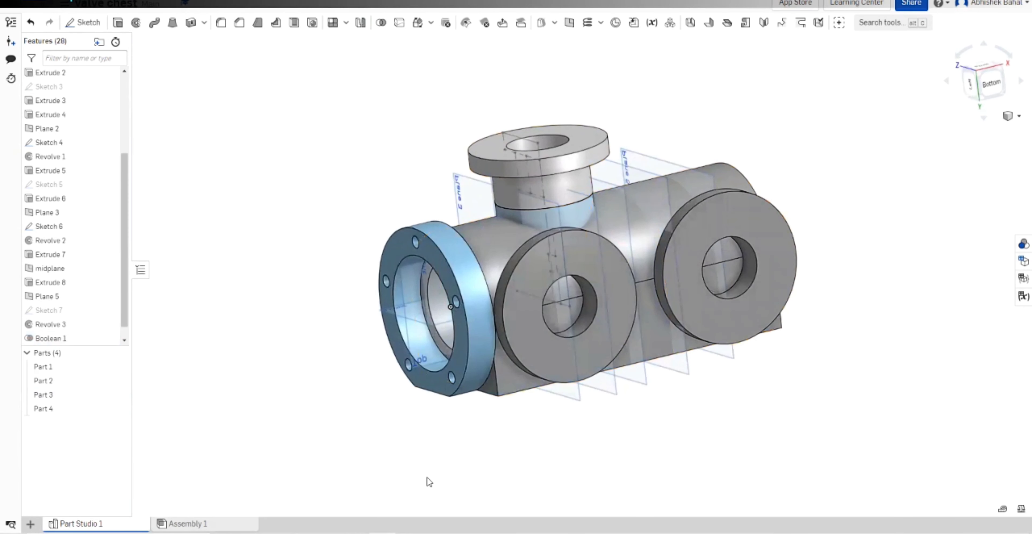